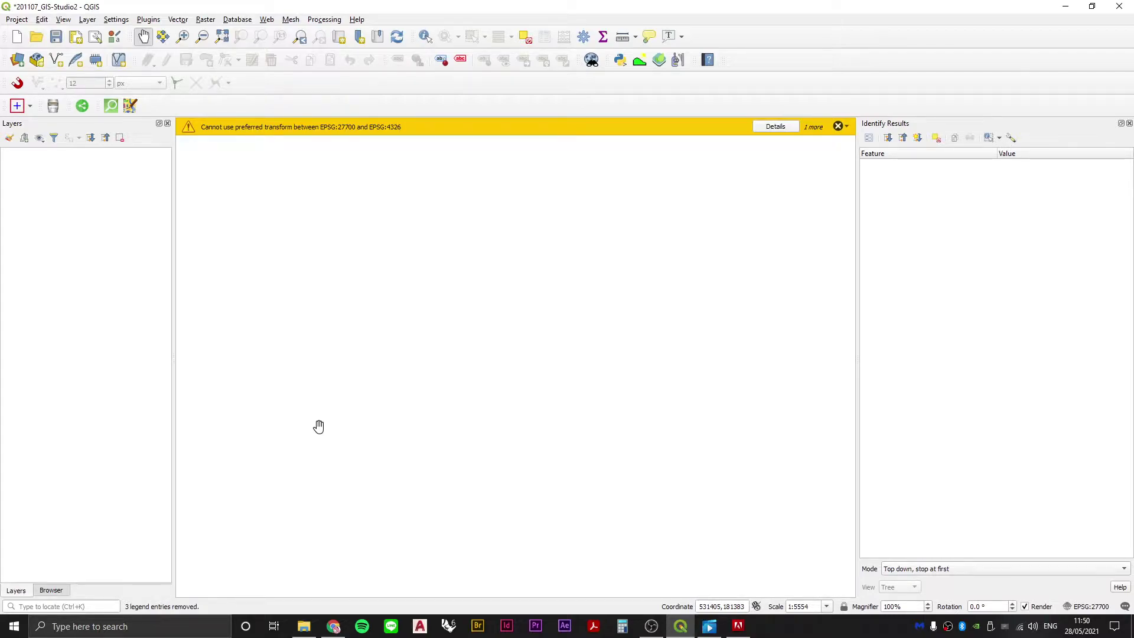
Step: Look in the Vector tools list for QuickOSM, then close it without running anything
click(178, 19)
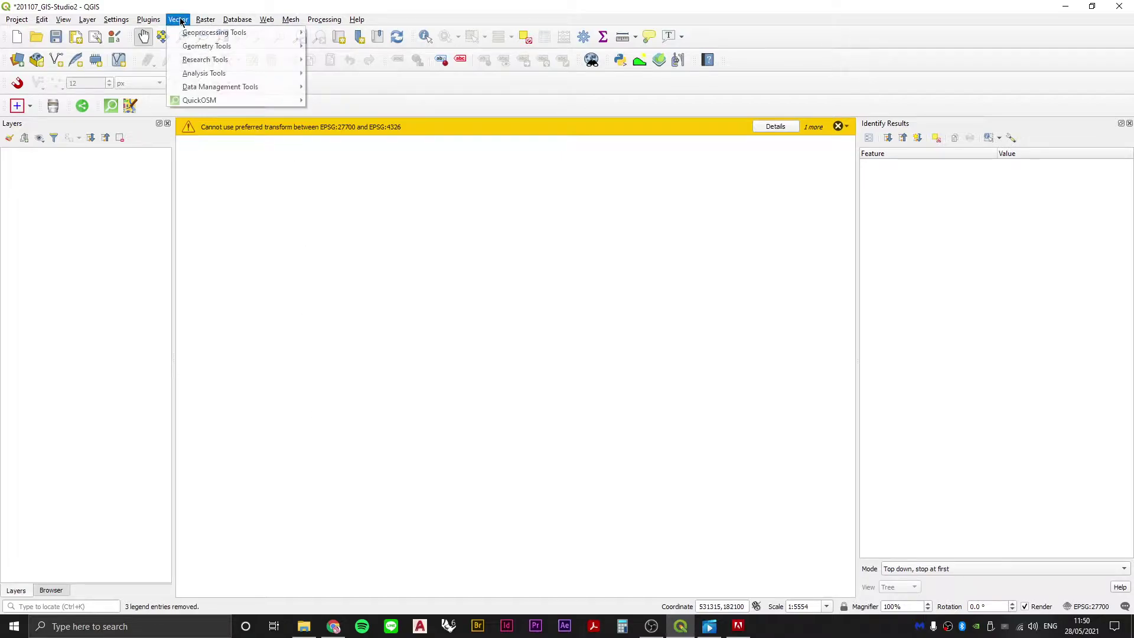
mouse_move(266, 99)
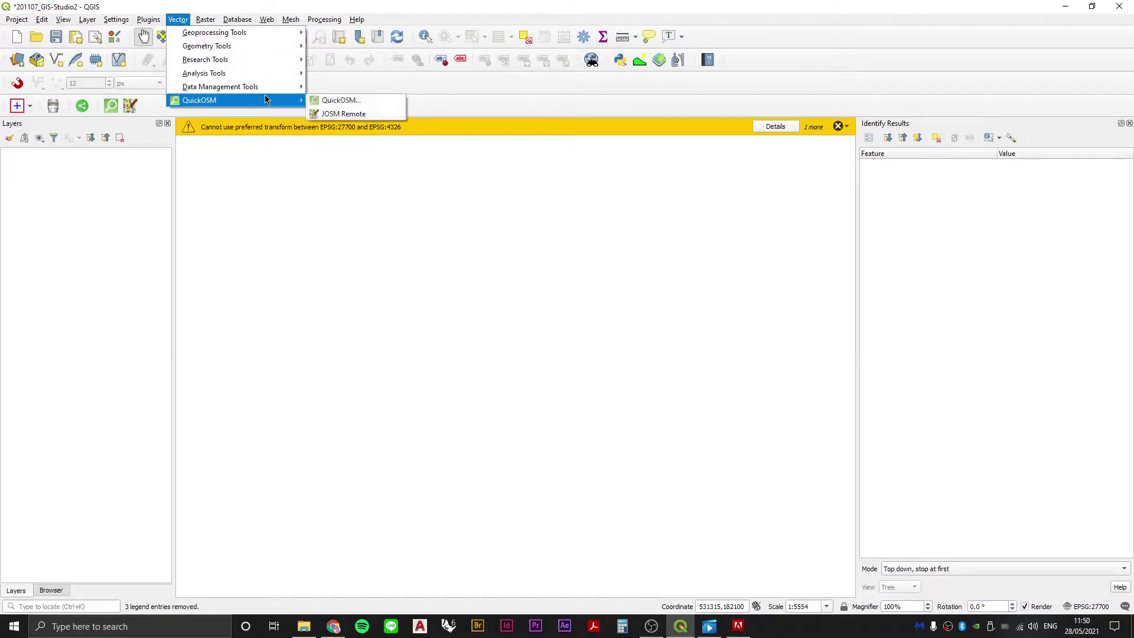
click(314, 104)
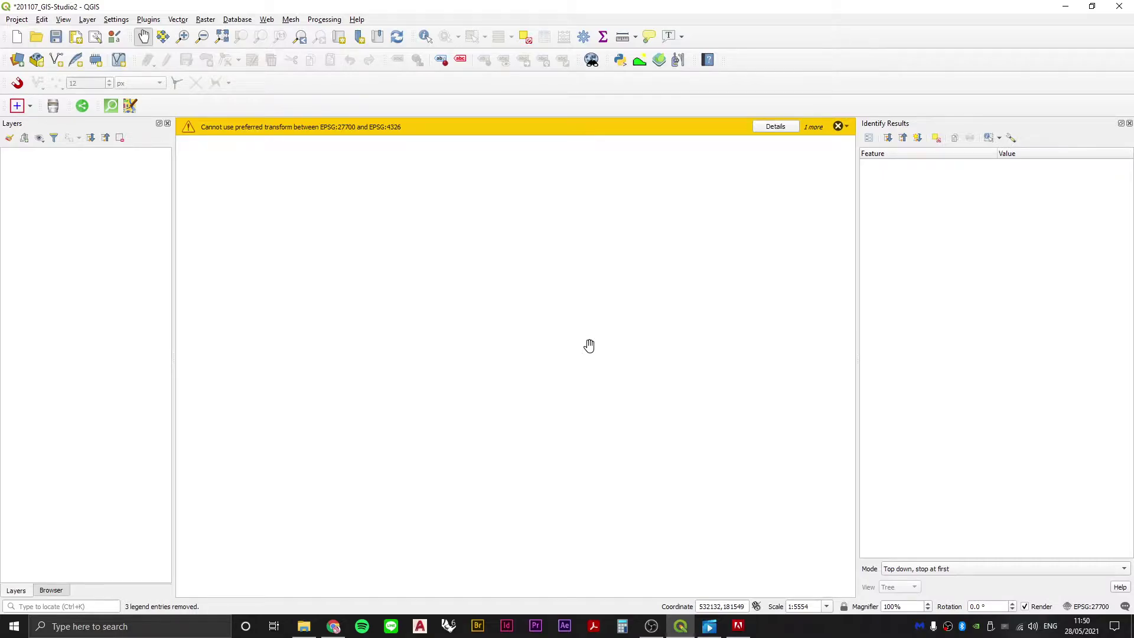
Step: Bring Chrome's OS Data Download page forward and scroll to Select Data Products
key(alt+Tab)
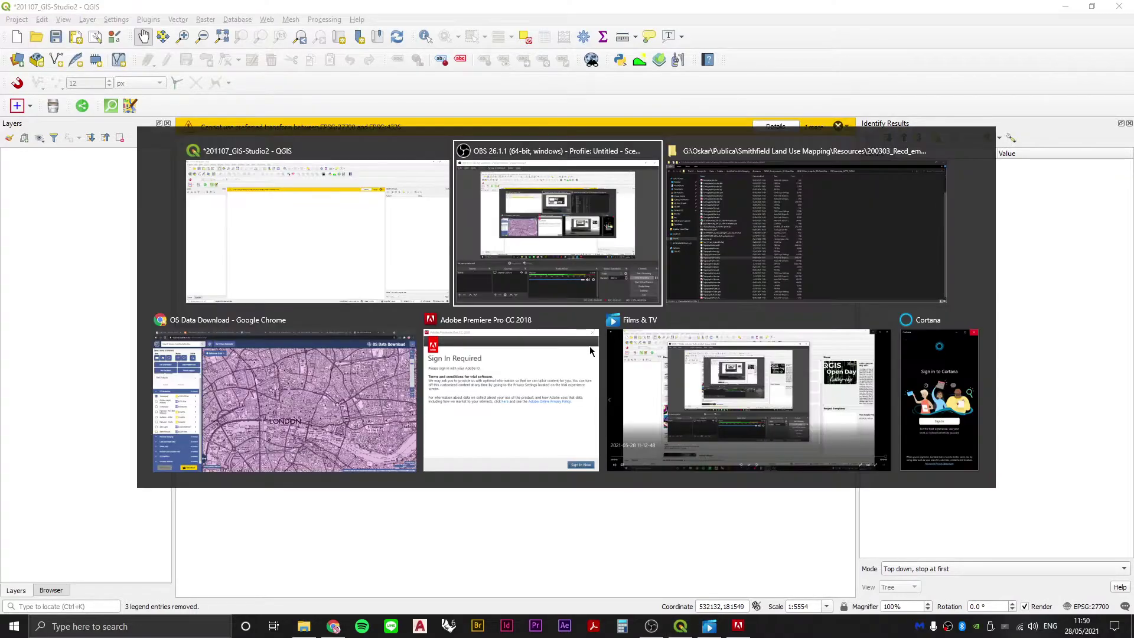
click(324, 393)
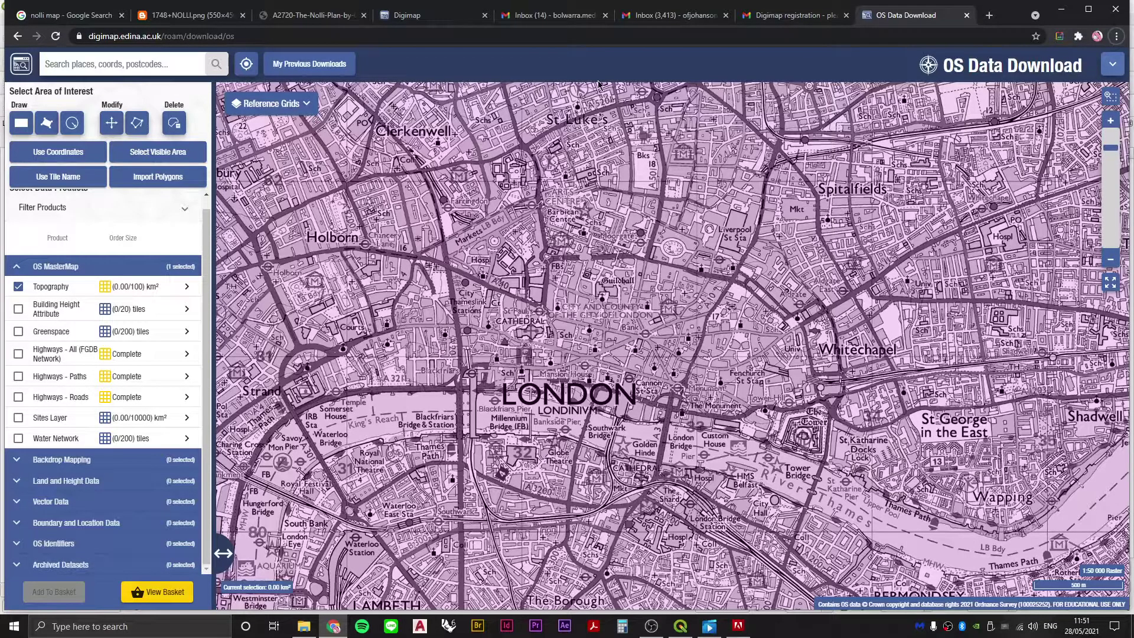
scroll(6, 408, up, 1)
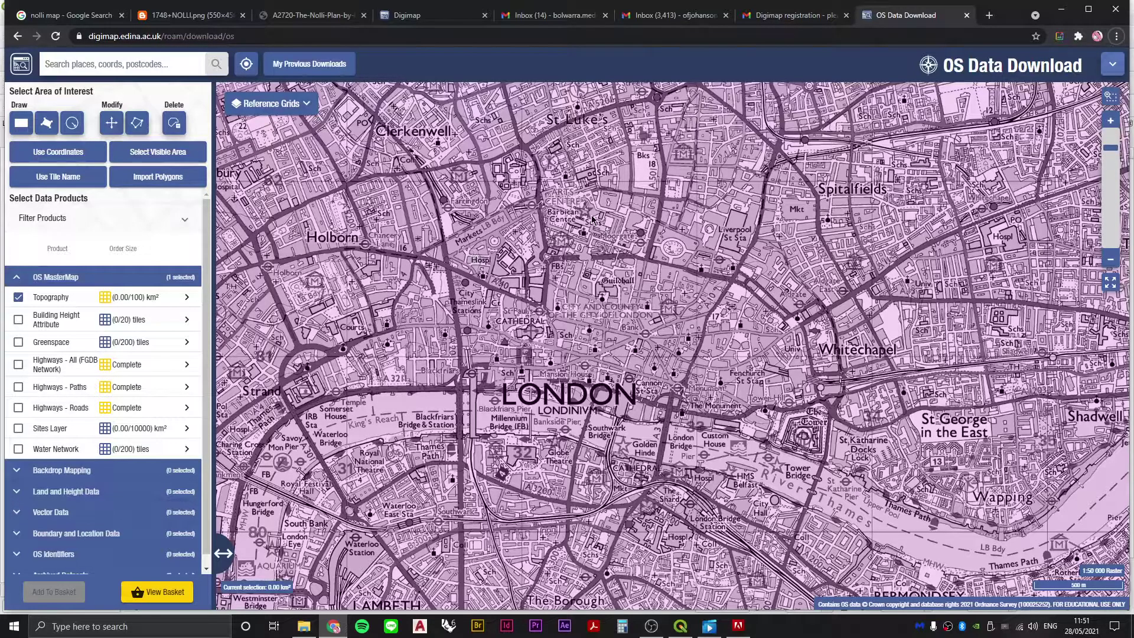
Step: Drag TopographicArea.shp from the OS_MasterMap_597725_792410 folder onto the QGIS map canvas
key(alt+Tab)
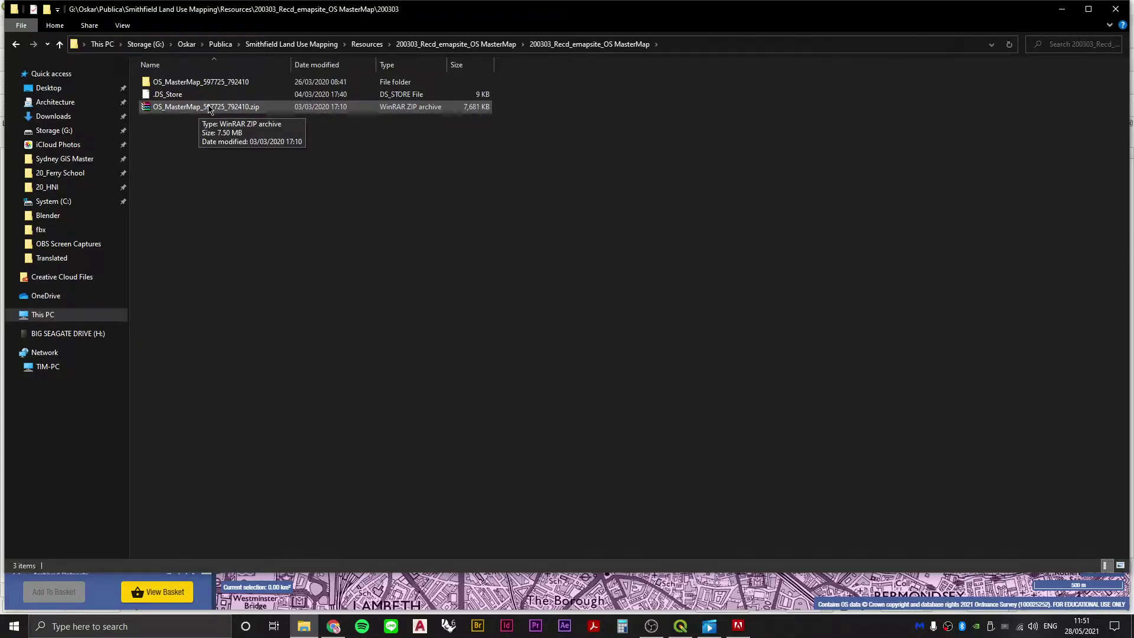
double_click(203, 82)
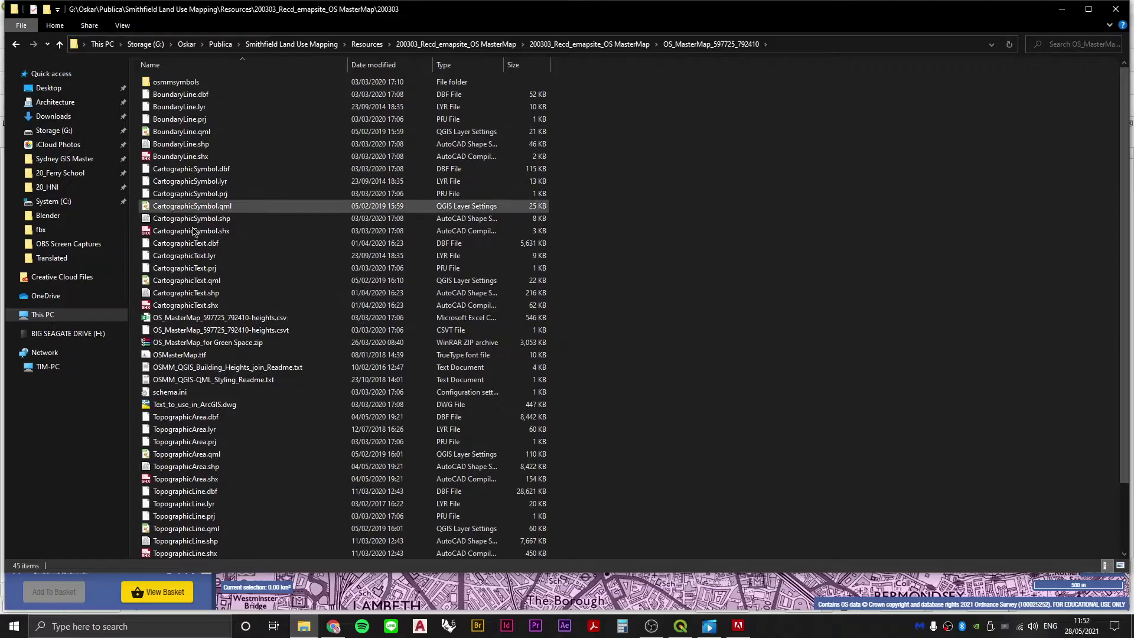
scroll(248, 313, down, 2)
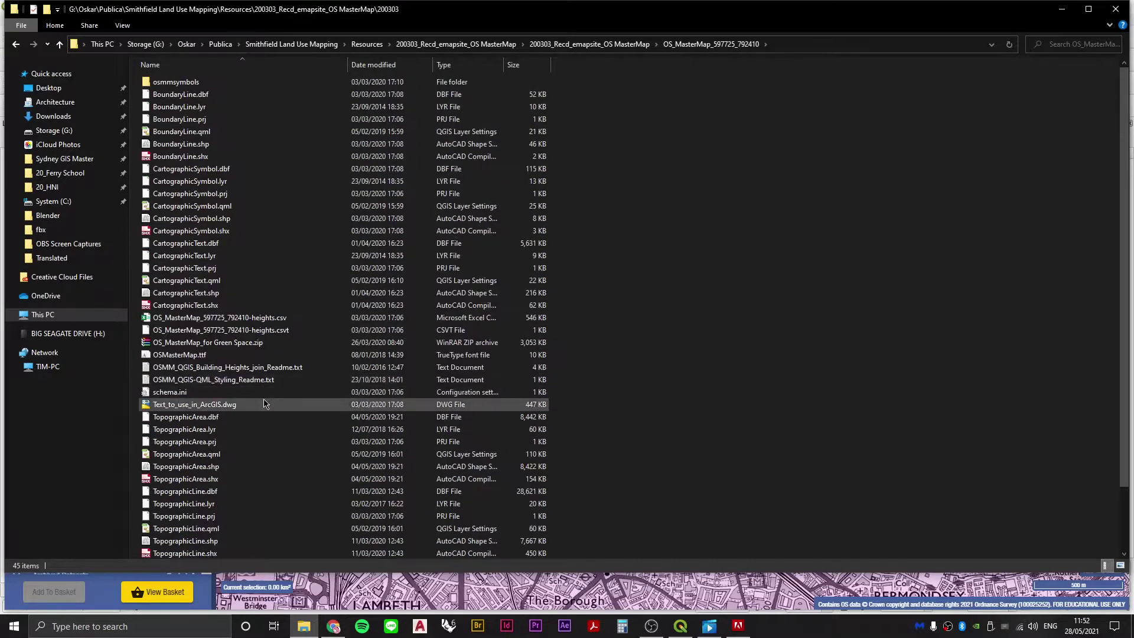
click(185, 341)
shift+click(258, 398)
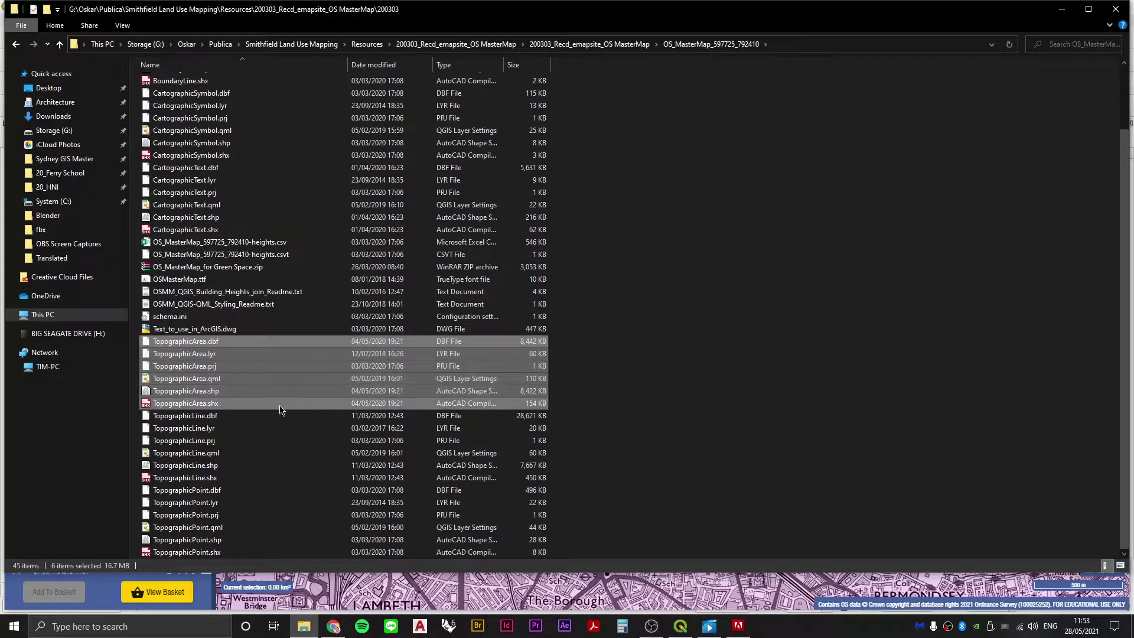
click(253, 391)
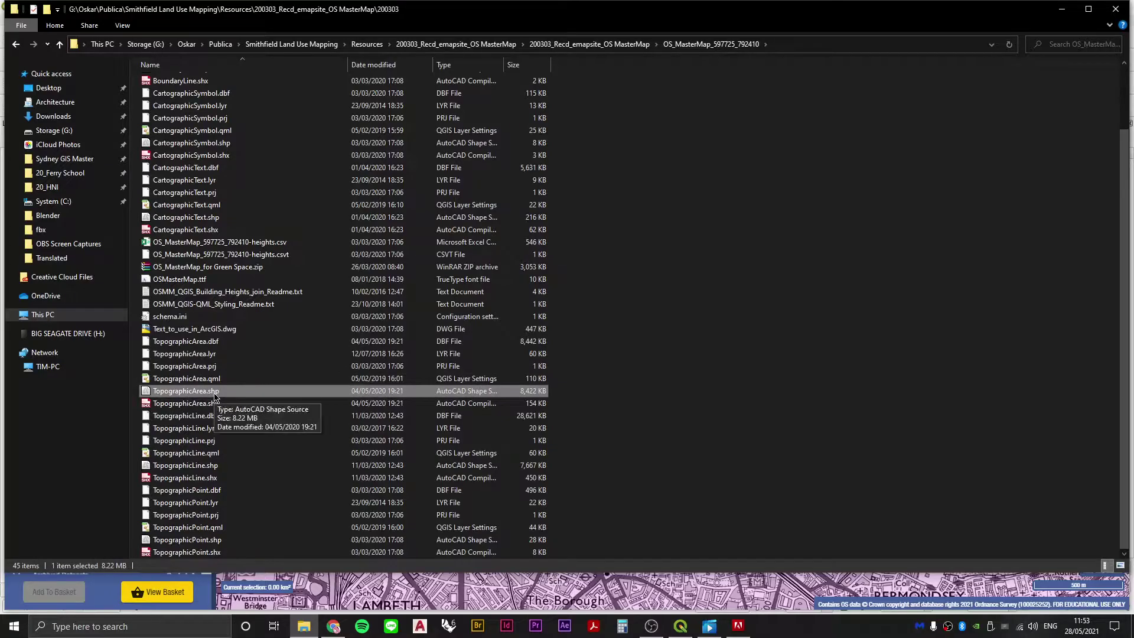
drag(214, 400, 371, 336)
key(alt+Tab)
key(alt+Tab)
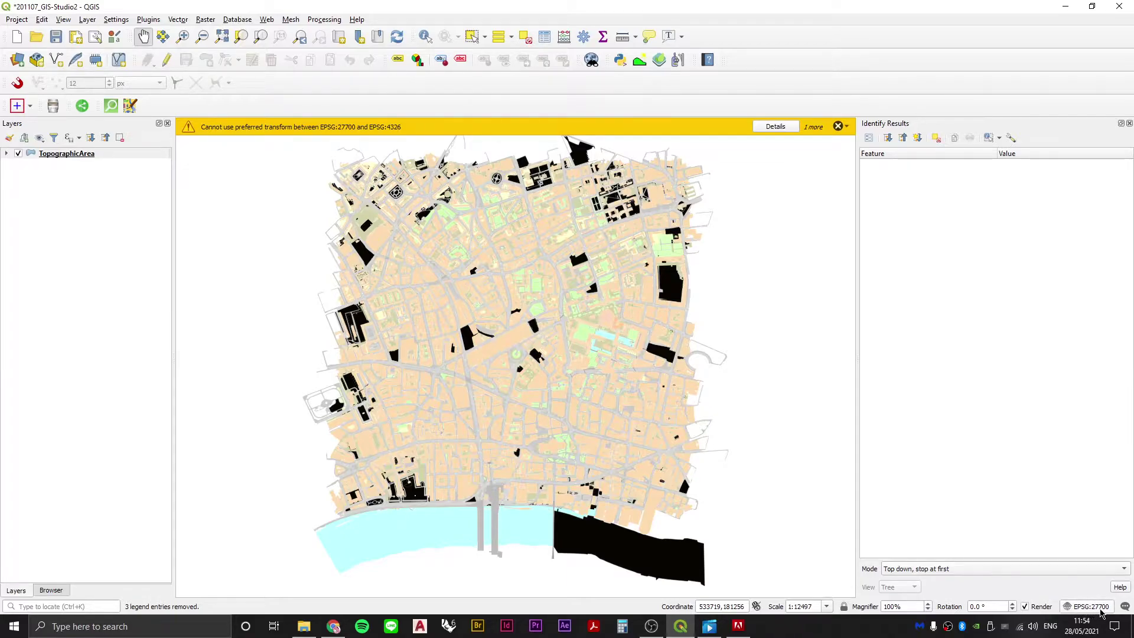
Step: Filter the project CRS list for 27700 and pick OSGB 1936 / British National Grid
click(1102, 613)
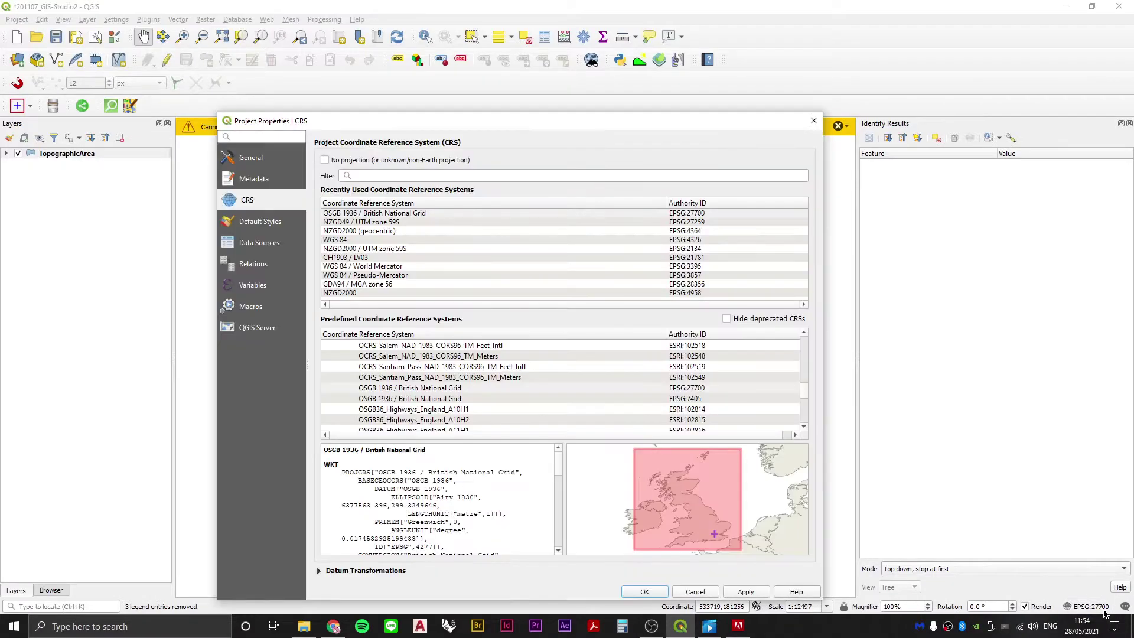
click(385, 174)
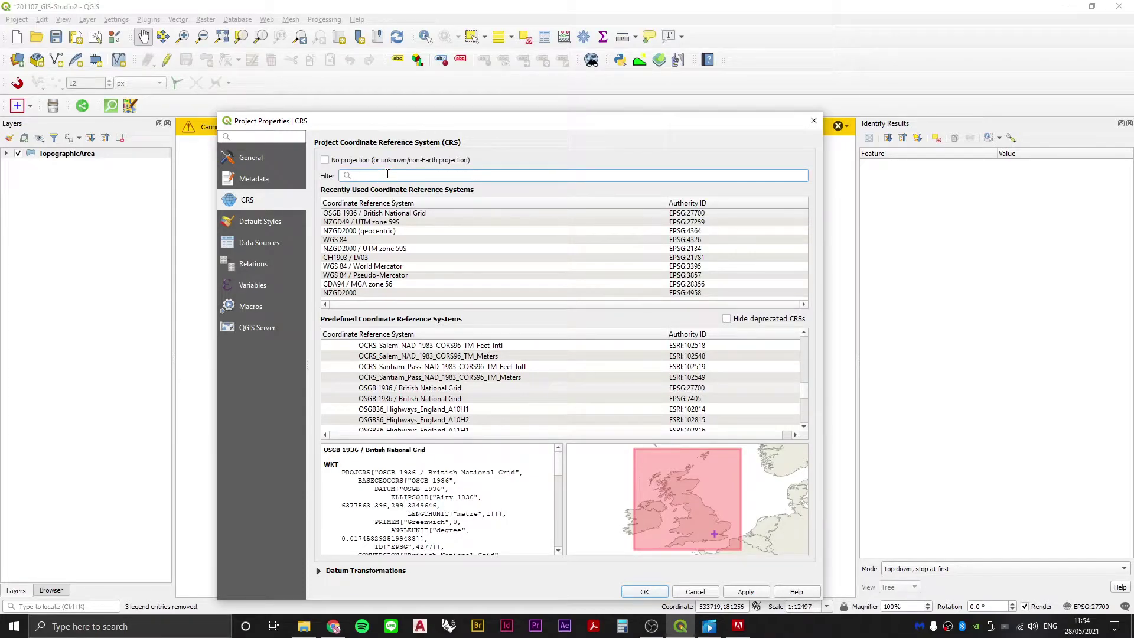
text(2770)
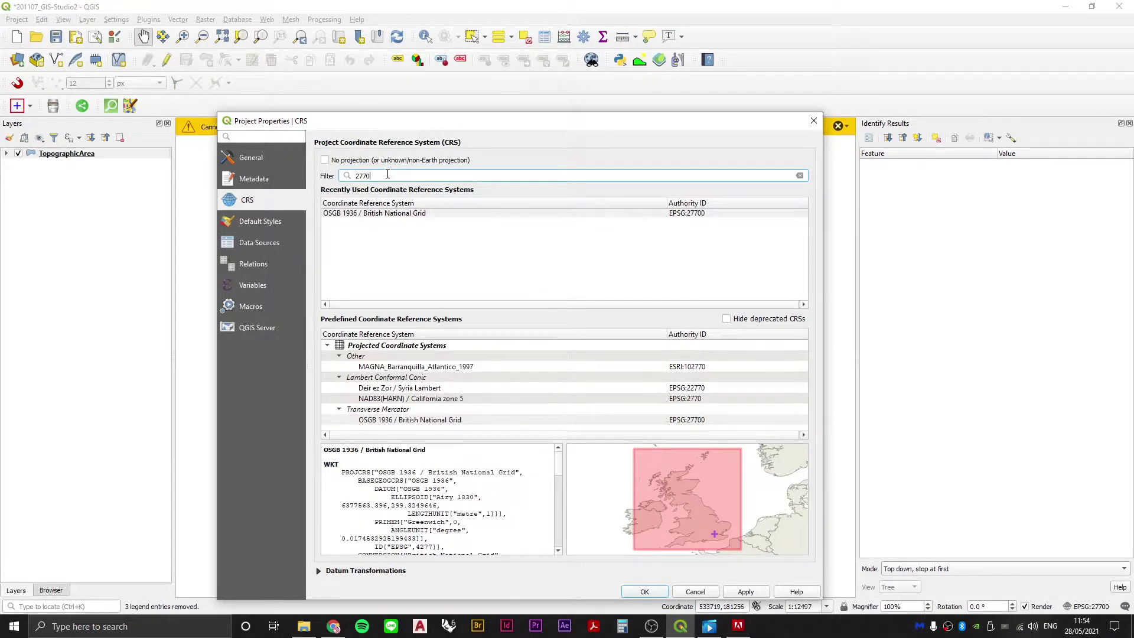
text(0)
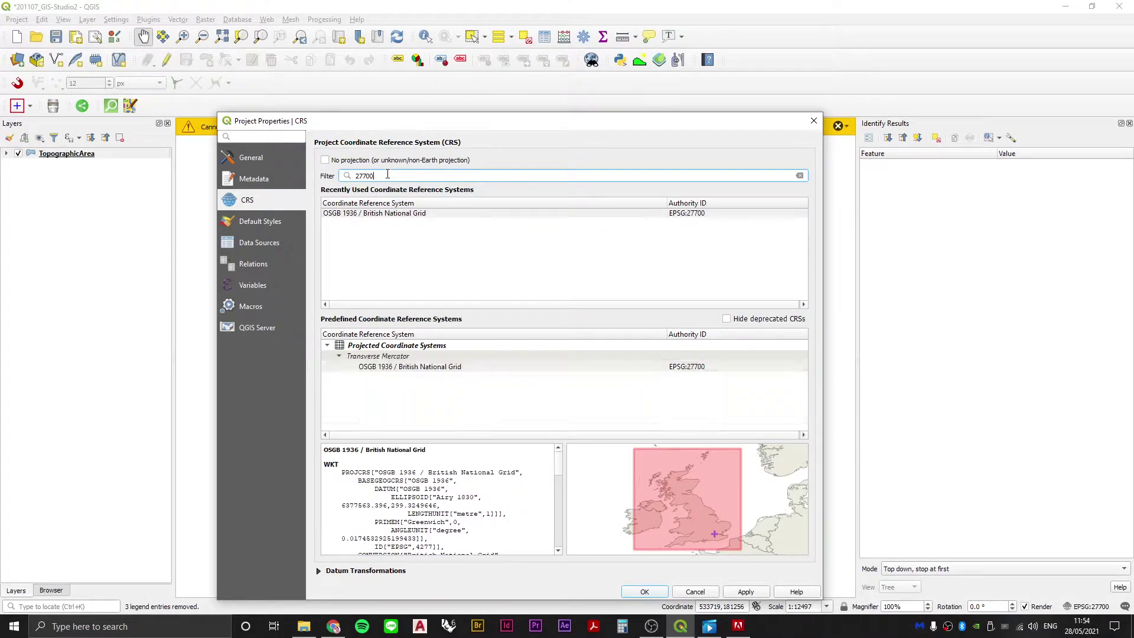
click(369, 214)
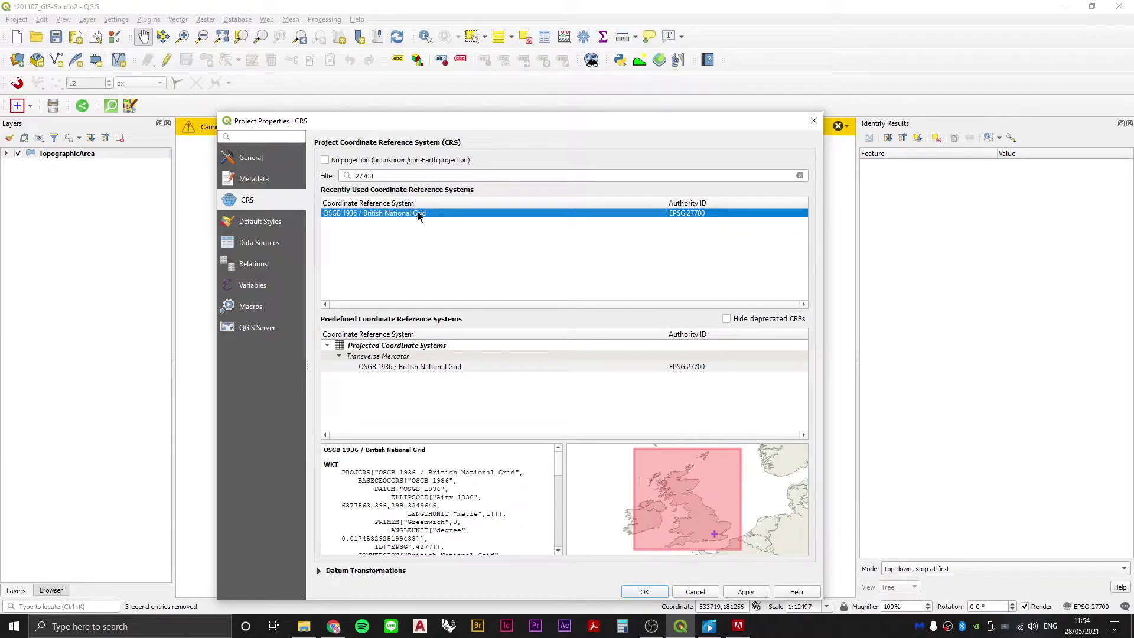
Step: Apply EPSG:27700, review TopographicArea's fill categories like Building Fill, then return to File Explorer
double_click(353, 213)
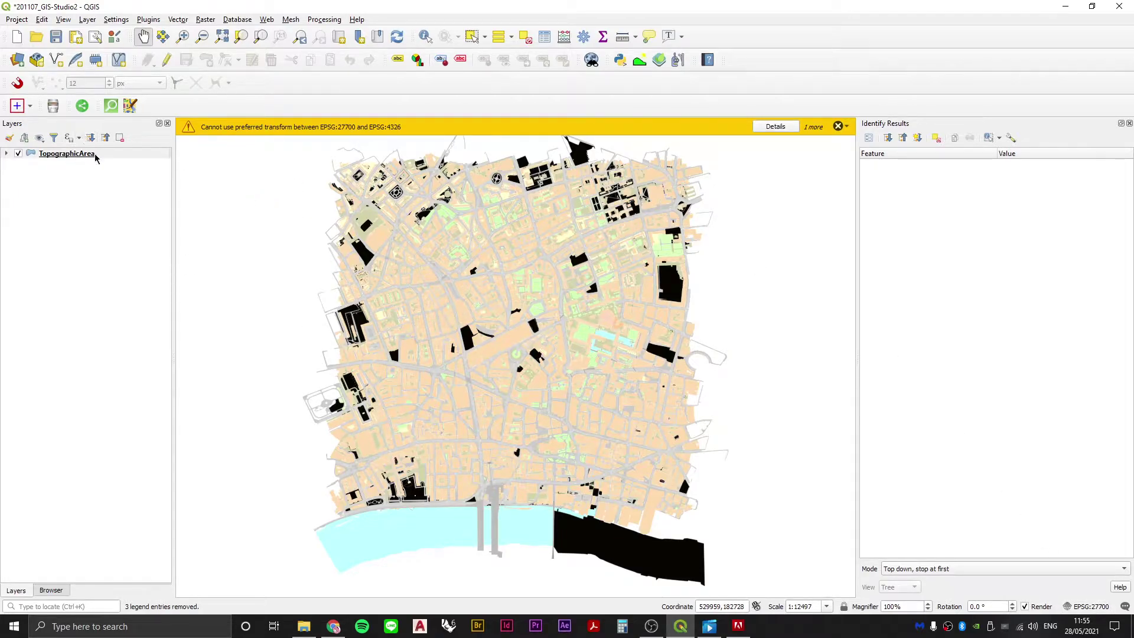
click(7, 153)
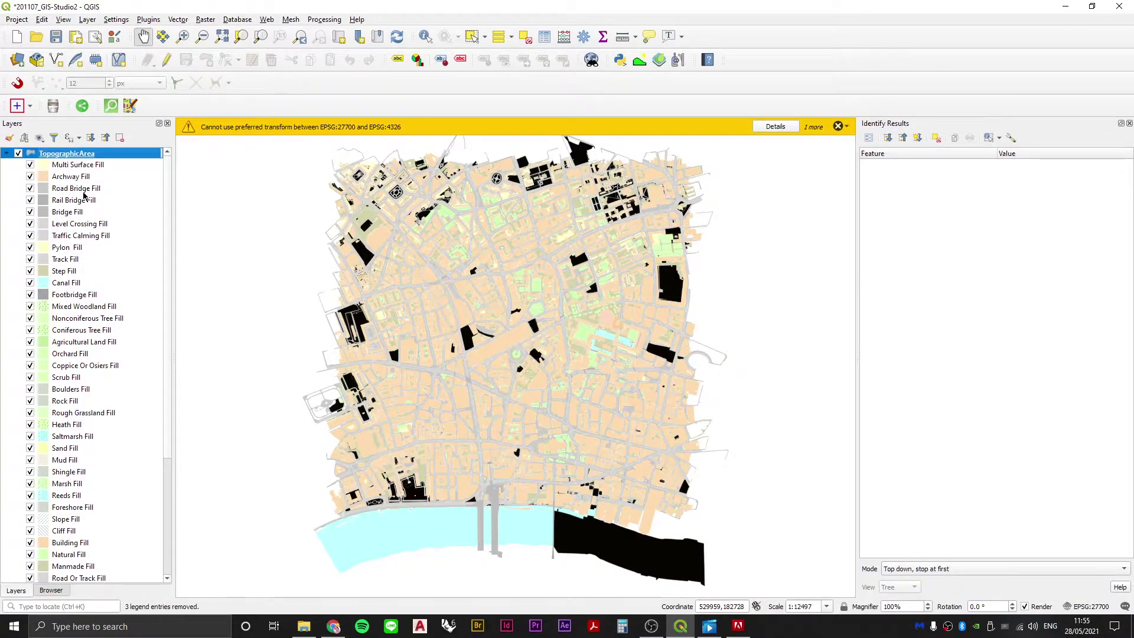
scroll(67, 253, down, 5)
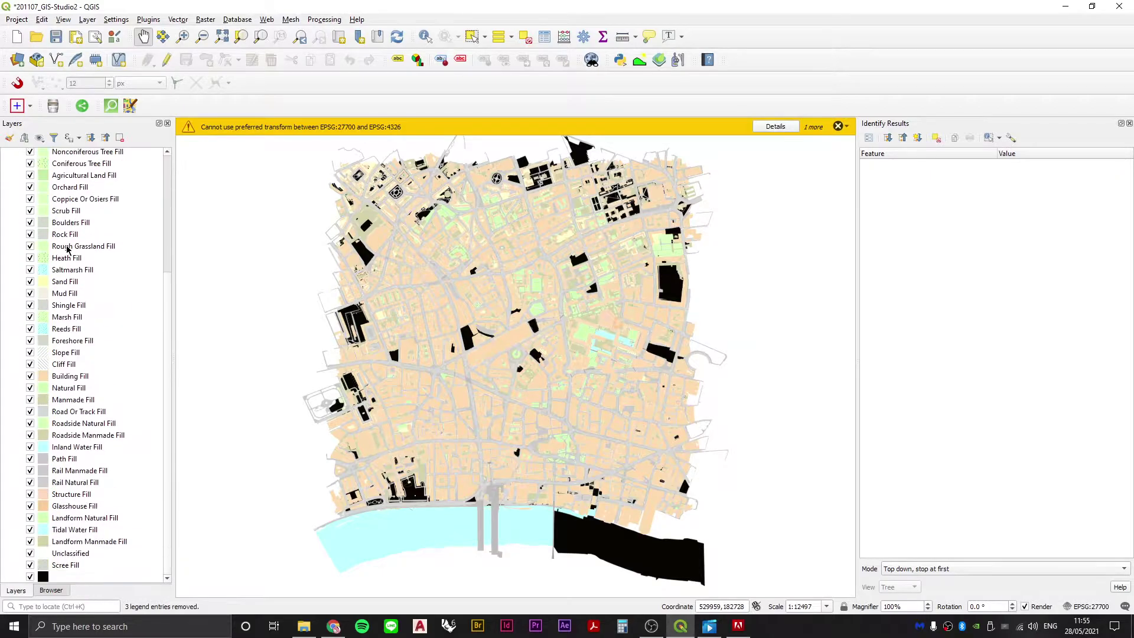
scroll(67, 250, up, 5)
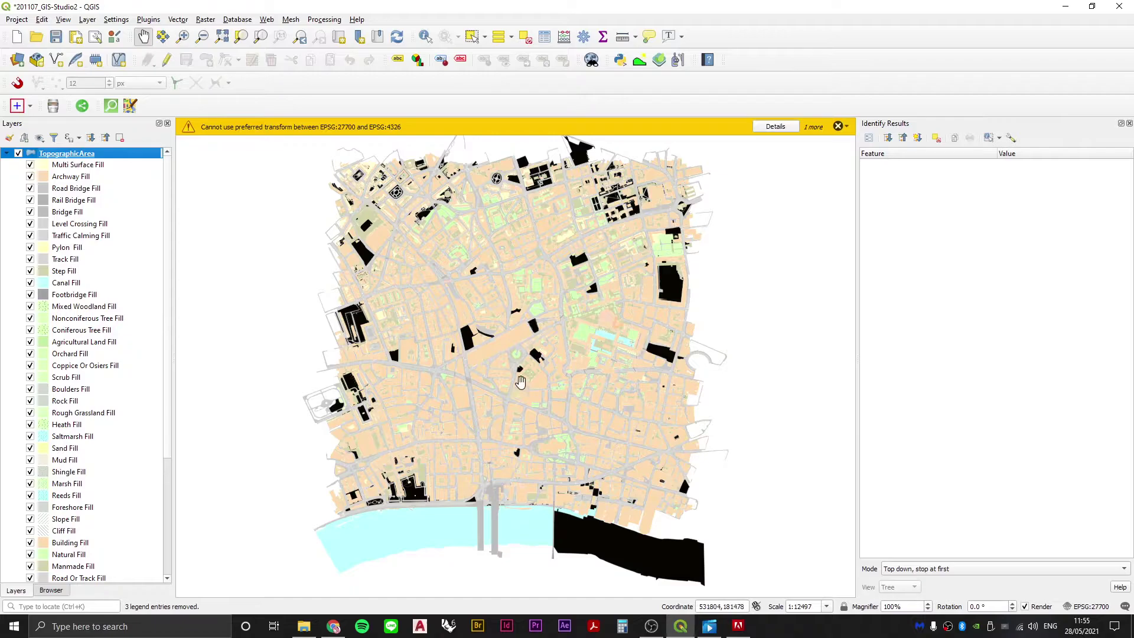
scroll(89, 222, down, 5)
scroll(63, 165, up, 5)
key(alt+Tab)
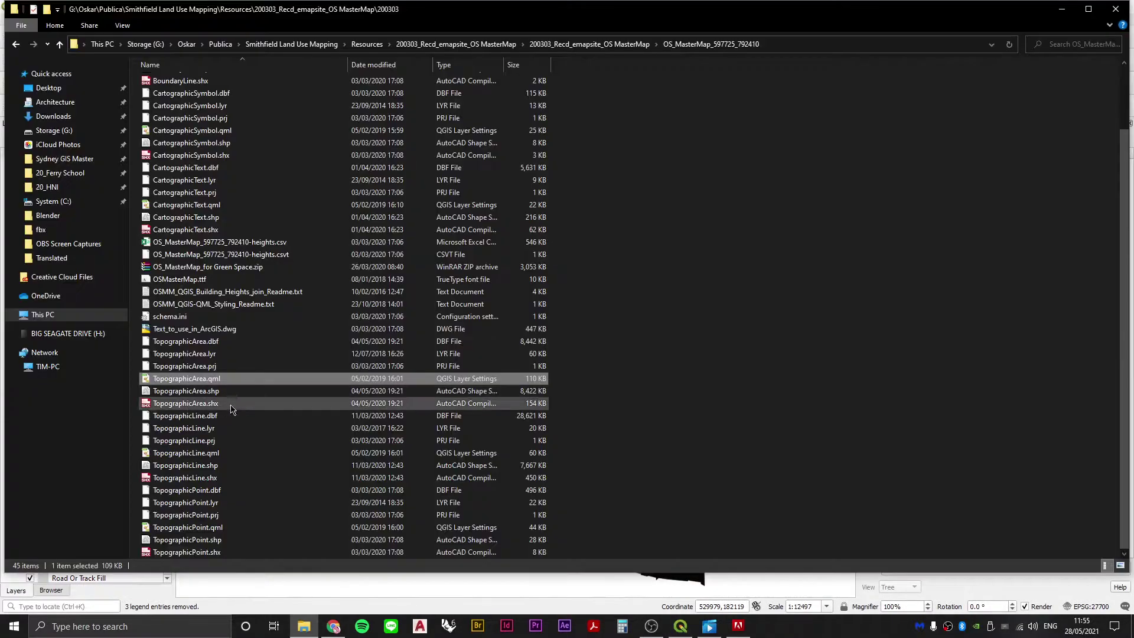
Step: Rename TopographicArea.qml to TopographicArea-x.qml
click(206, 382)
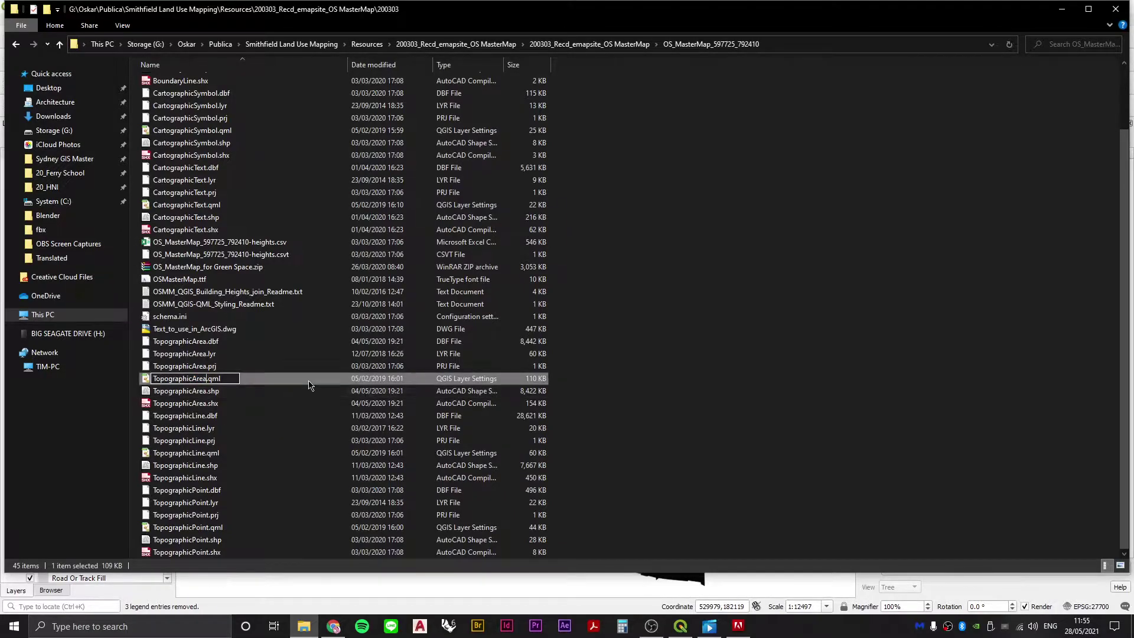
text(-x)
key(Return)
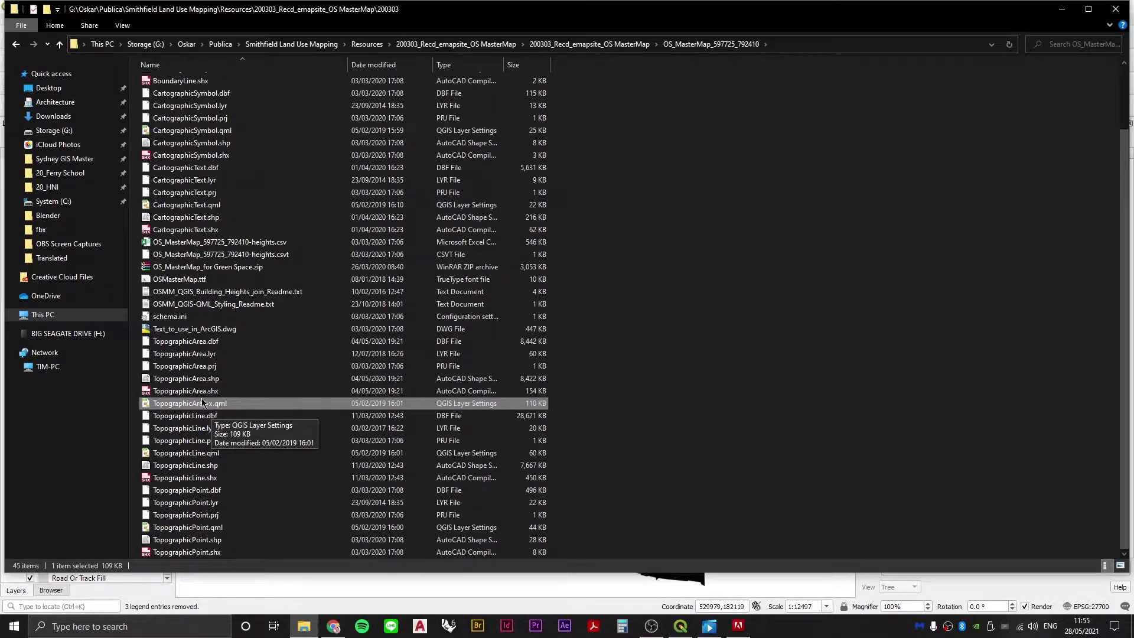
Step: Add TopographicArea.shp to QGIS again so it draws in a single uniform fill
click(194, 383)
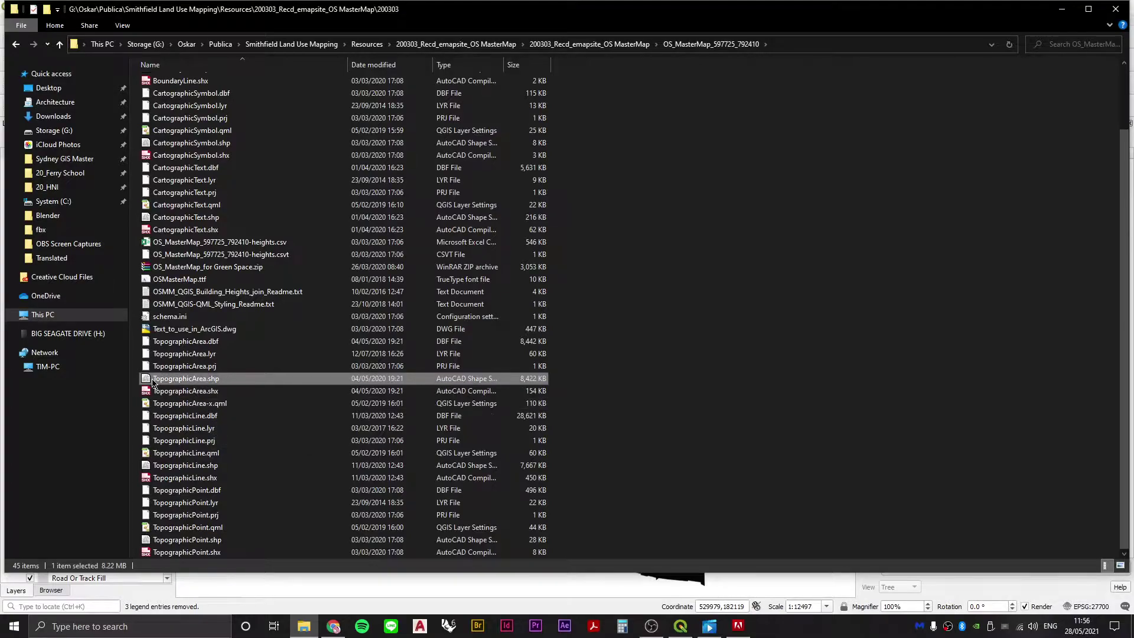
key(alt+Tab)
key(alt+Tab)
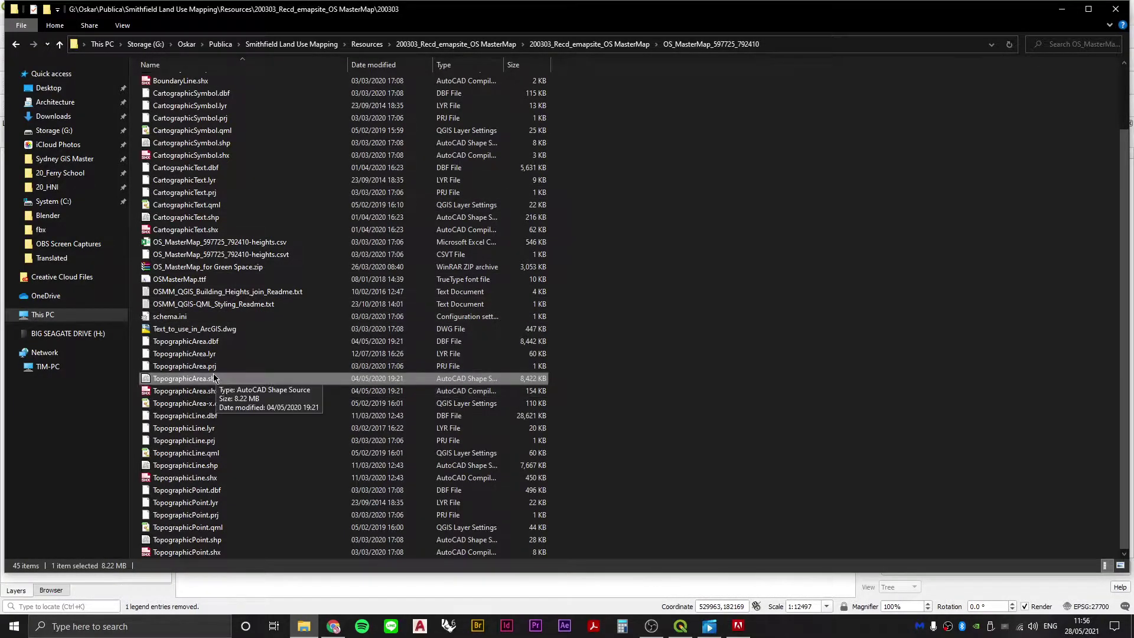
key(alt+Tab)
drag(238, 379, 322, 281)
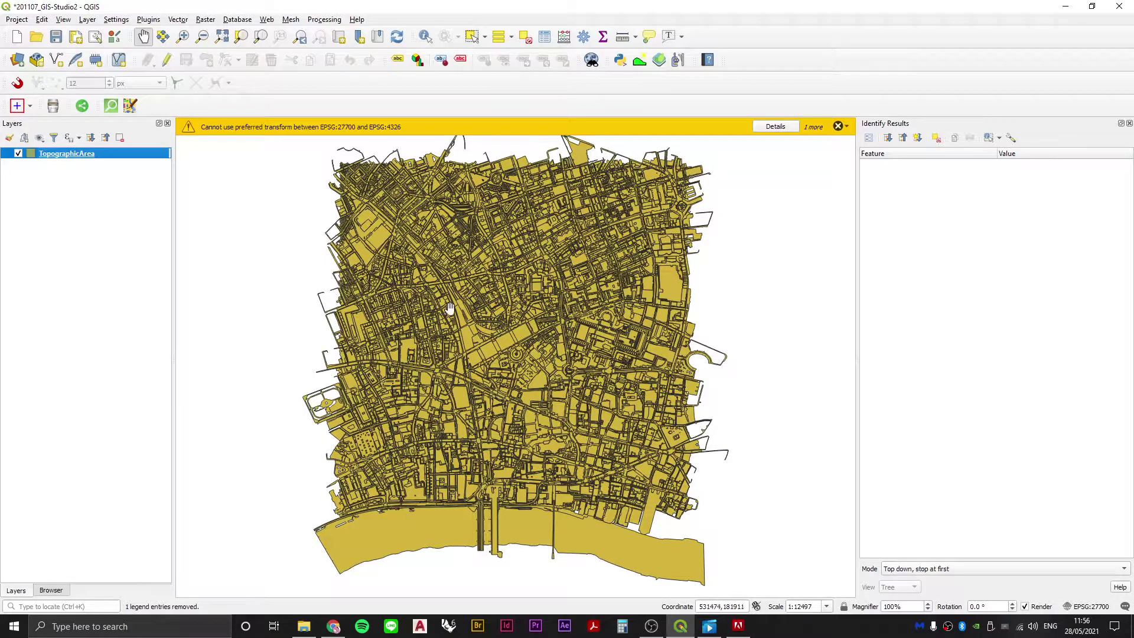
Step: Open the TopographicArea attribute table in table view
right_click(86, 157)
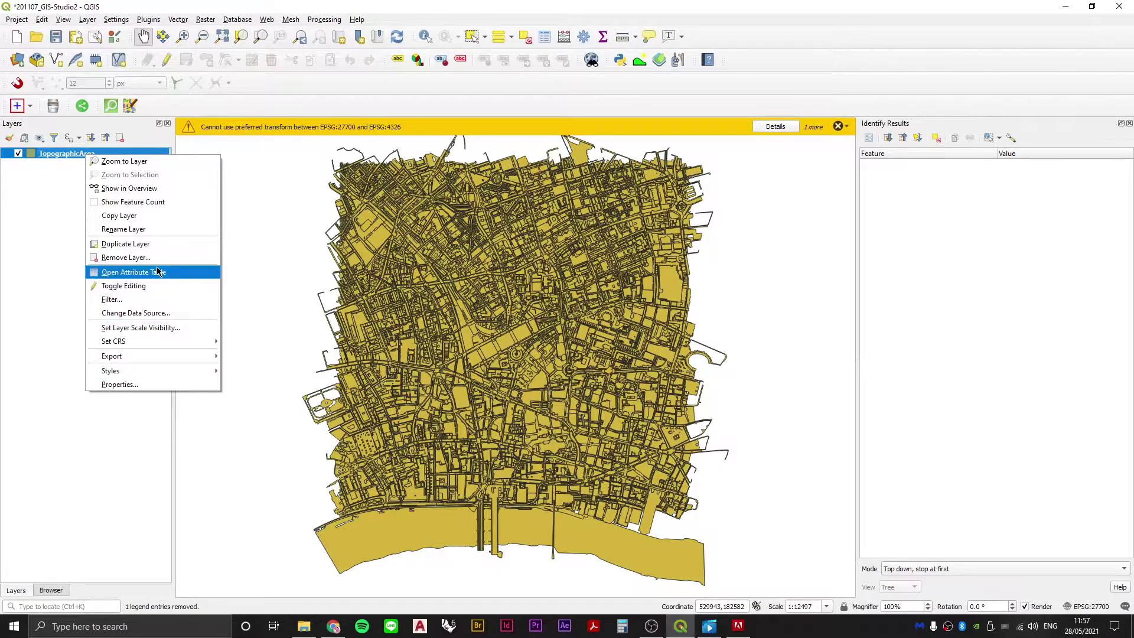
click(127, 273)
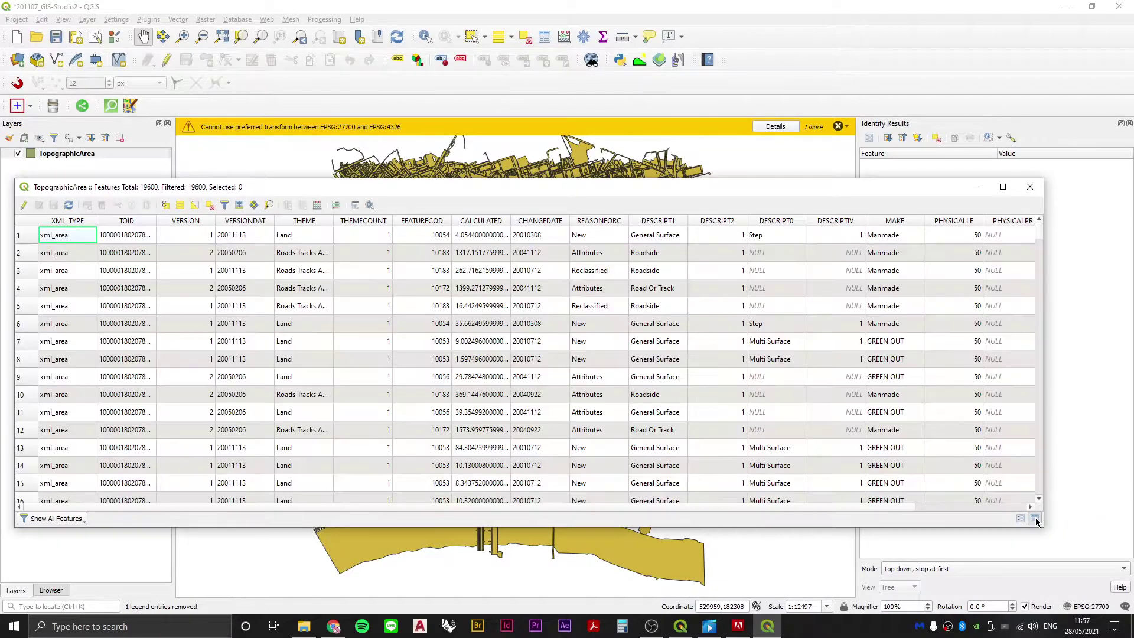
click(1034, 518)
Step: Reposition the attribute table window and widen the THEME column to show full values
mouse_move(356, 188)
mouse_down()
mouse_move(384, 254)
mouse_move(366, 195)
mouse_move(375, 192)
mouse_up()
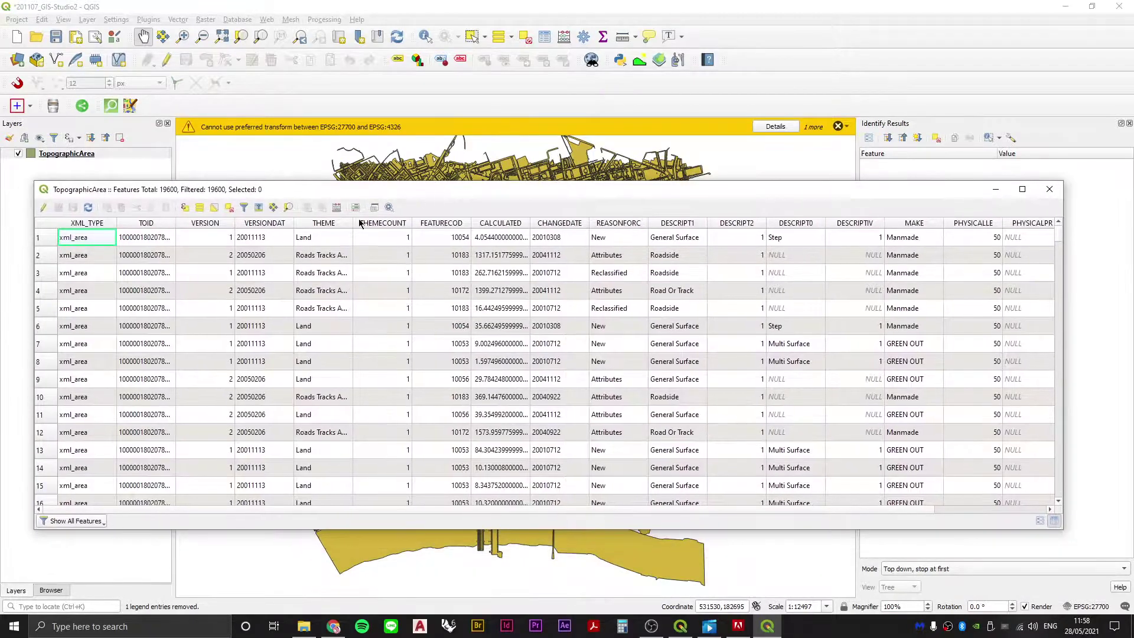
mouse_move(448, 207)
mouse_down()
mouse_move(451, 307)
mouse_move(450, 206)
mouse_up()
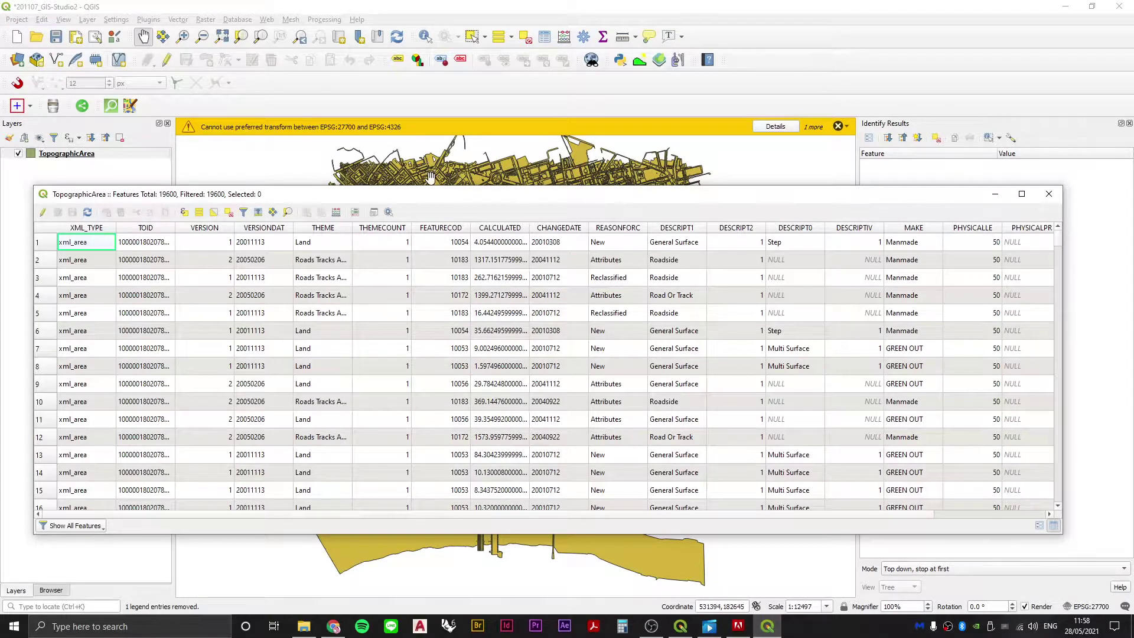
drag(402, 193, 398, 368)
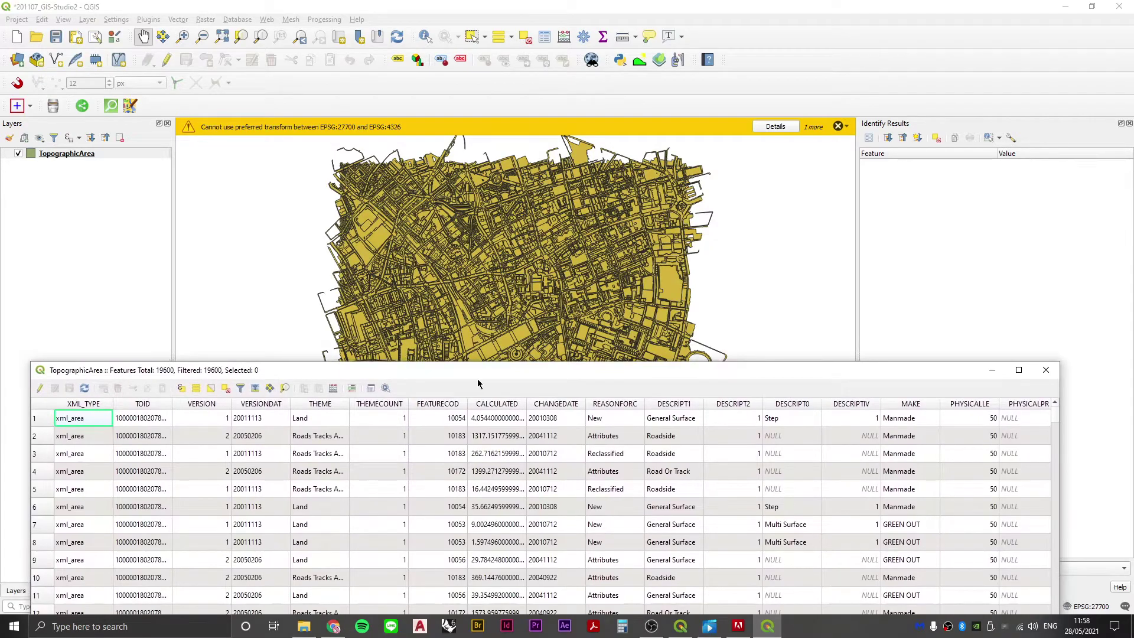
drag(485, 371, 493, 147)
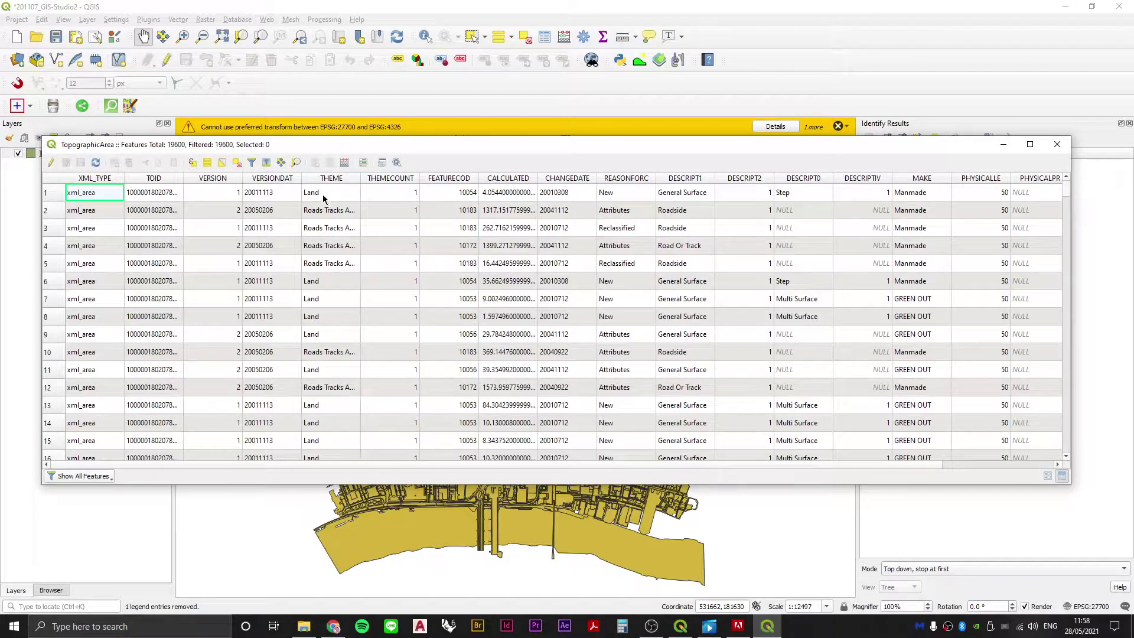
drag(361, 175, 448, 175)
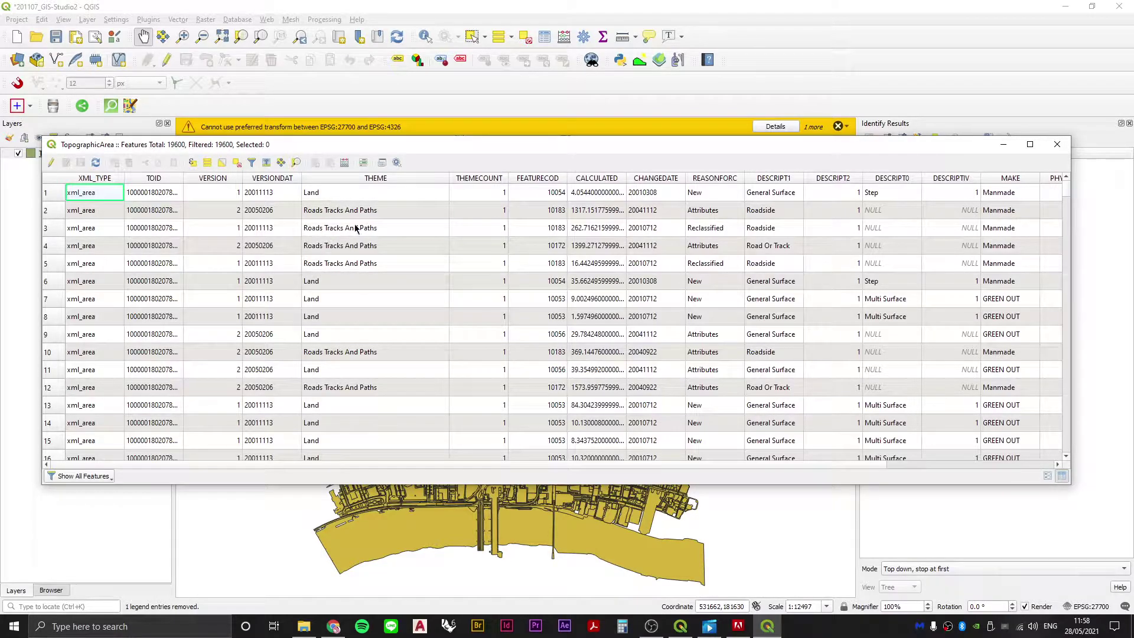
Step: Sort the 19600 features by THEME, scroll through the feature types, then close the table
click(358, 181)
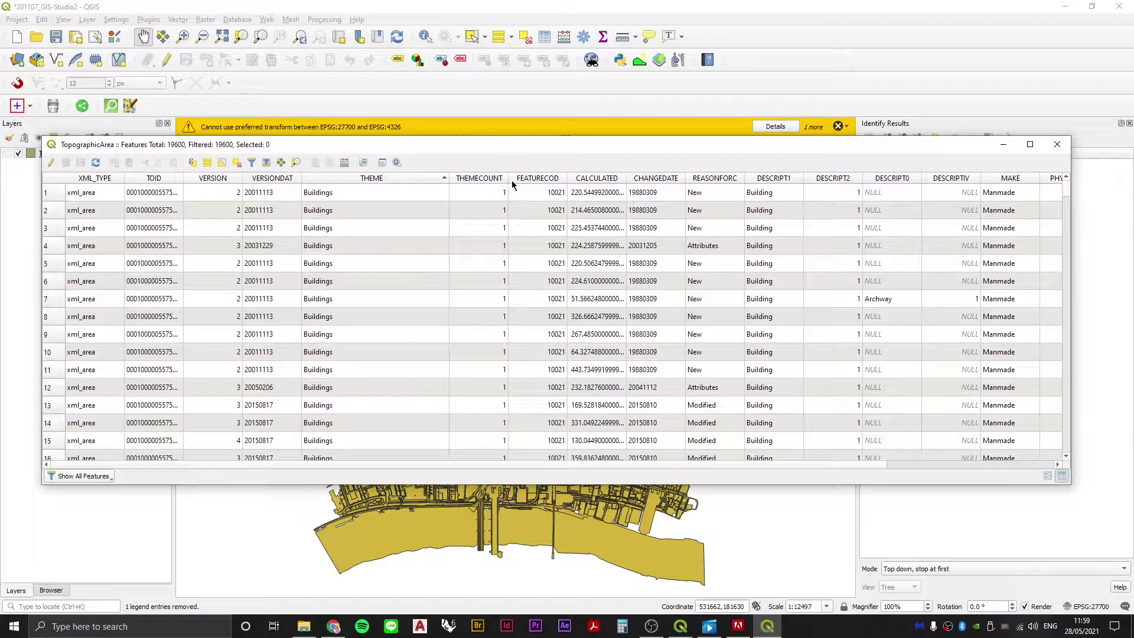
drag(1067, 191, 678, 303)
scroll(375, 270, down, 20)
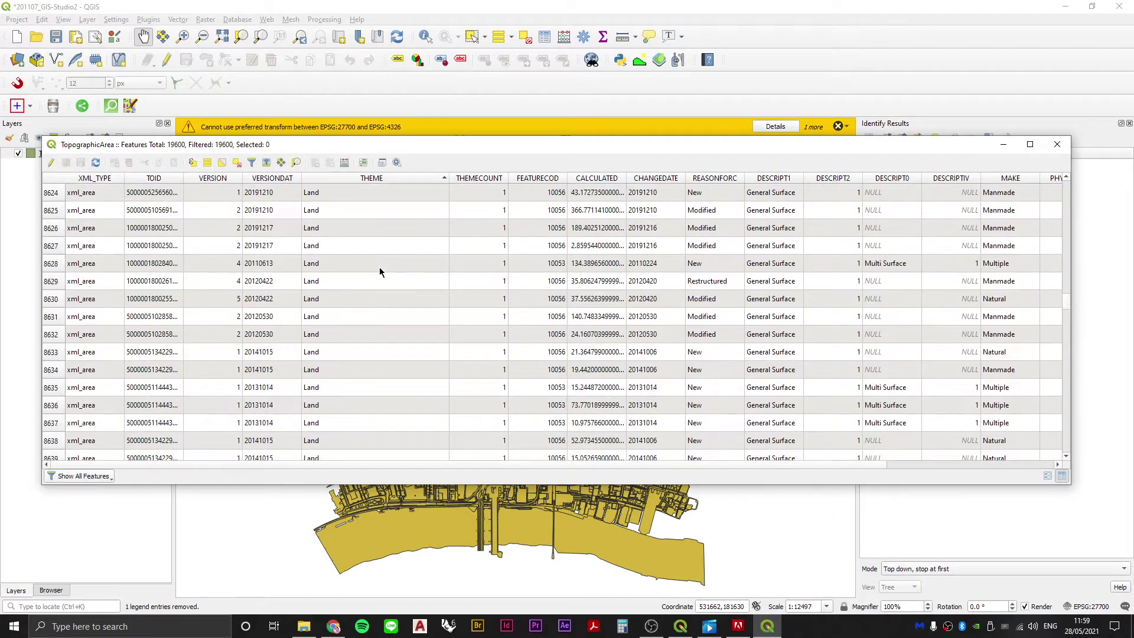
scroll(379, 271, down, 16)
drag(1062, 306, 1079, 407)
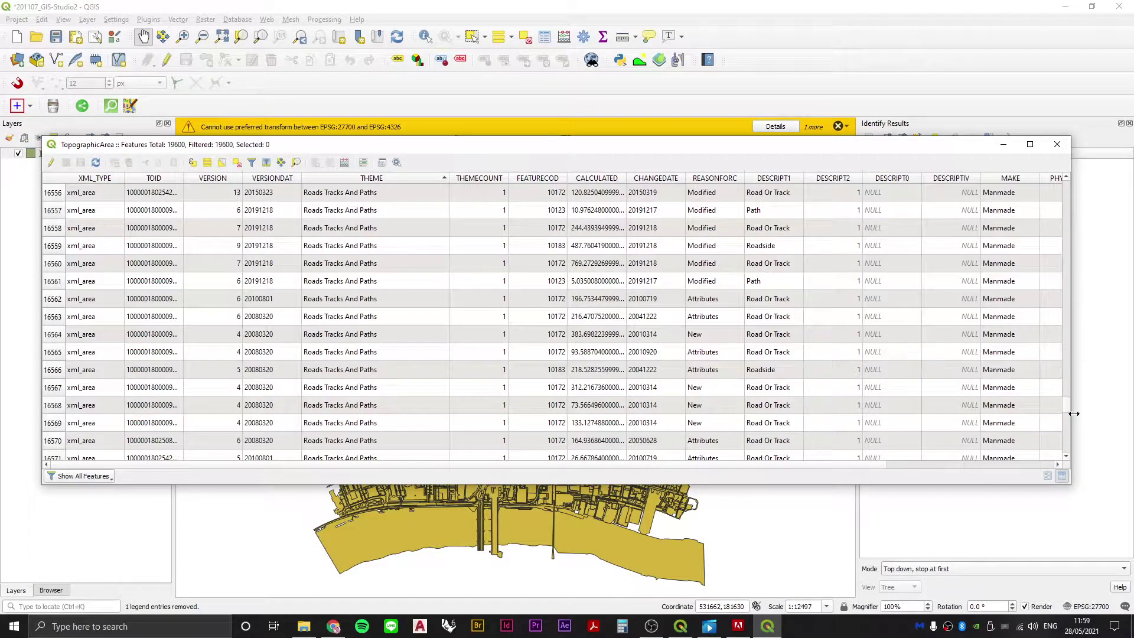
drag(1066, 402, 1078, 468)
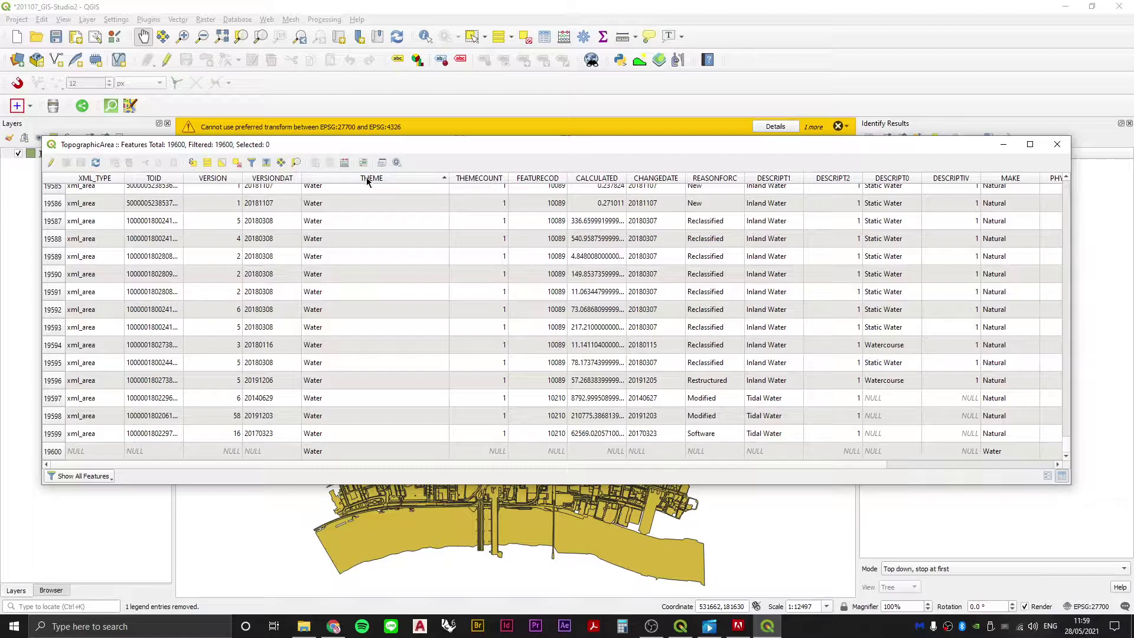
click(1057, 145)
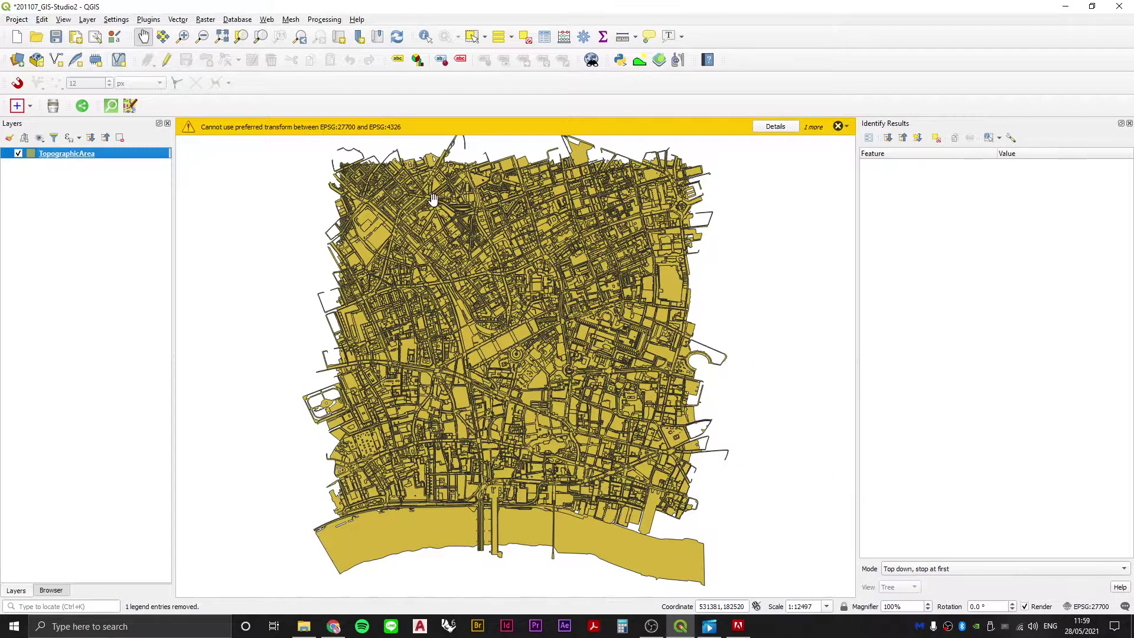
Step: Open the TopographicArea layer properties on the Symbology page and move the dialog left
right_click(72, 155)
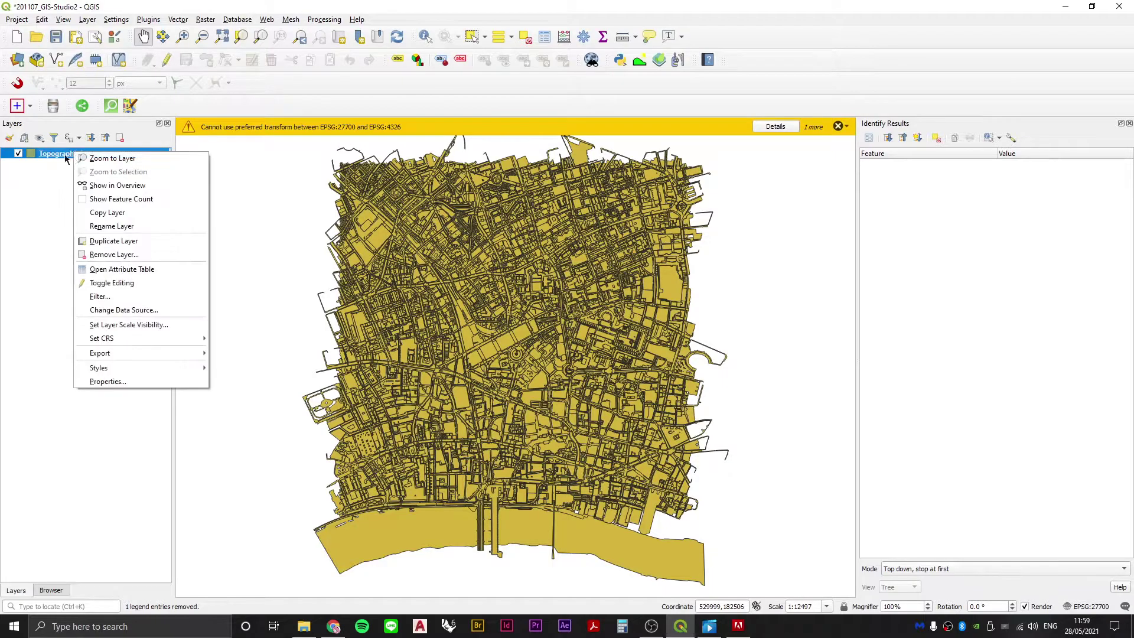
click(104, 383)
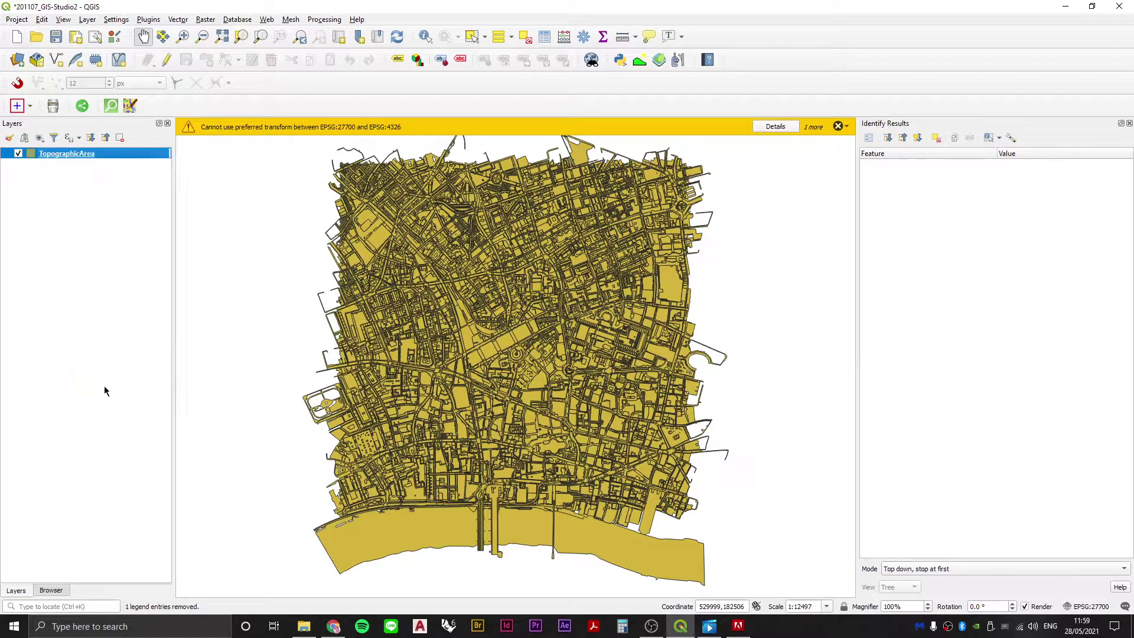
click(346, 211)
click(340, 233)
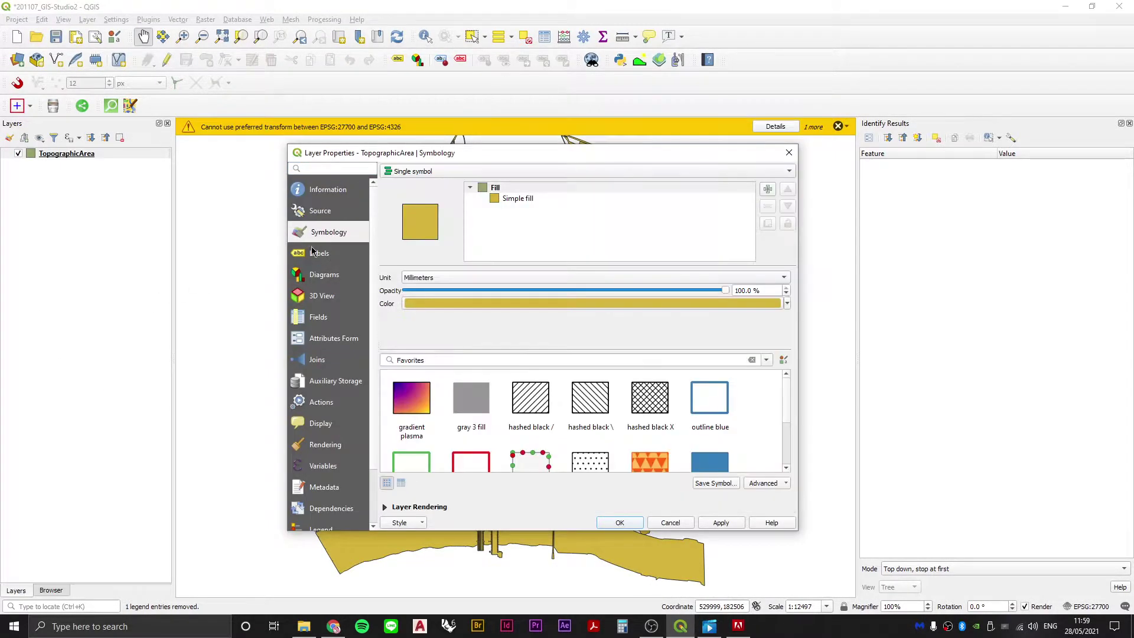
drag(358, 154, 185, 164)
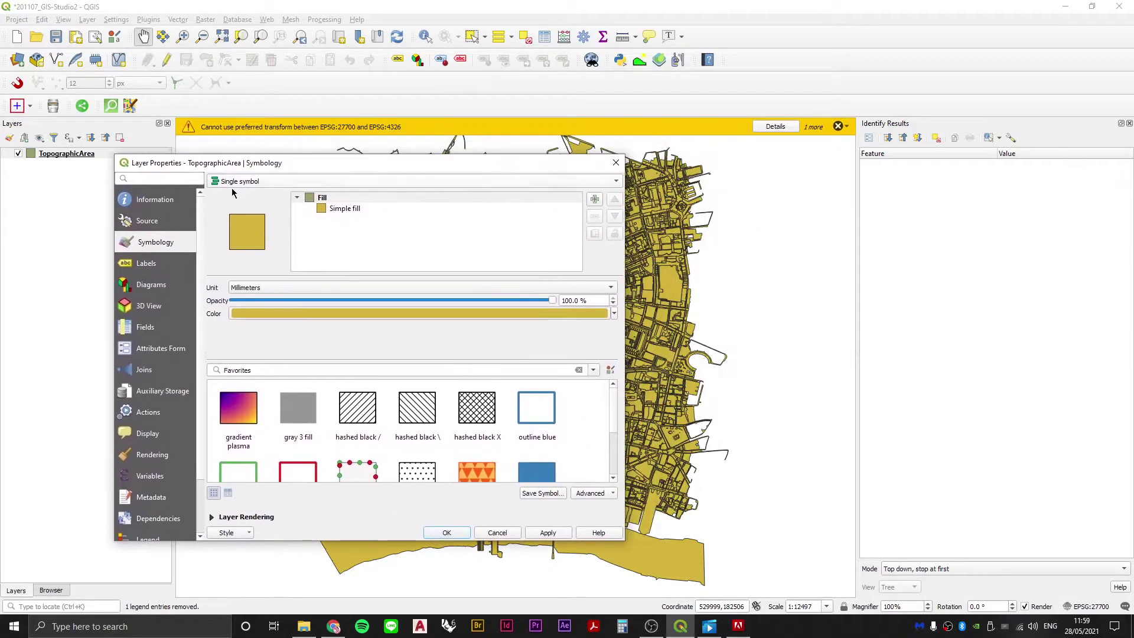
Step: Switch the renderer from Single symbol to Categorized on the THEME field
click(247, 182)
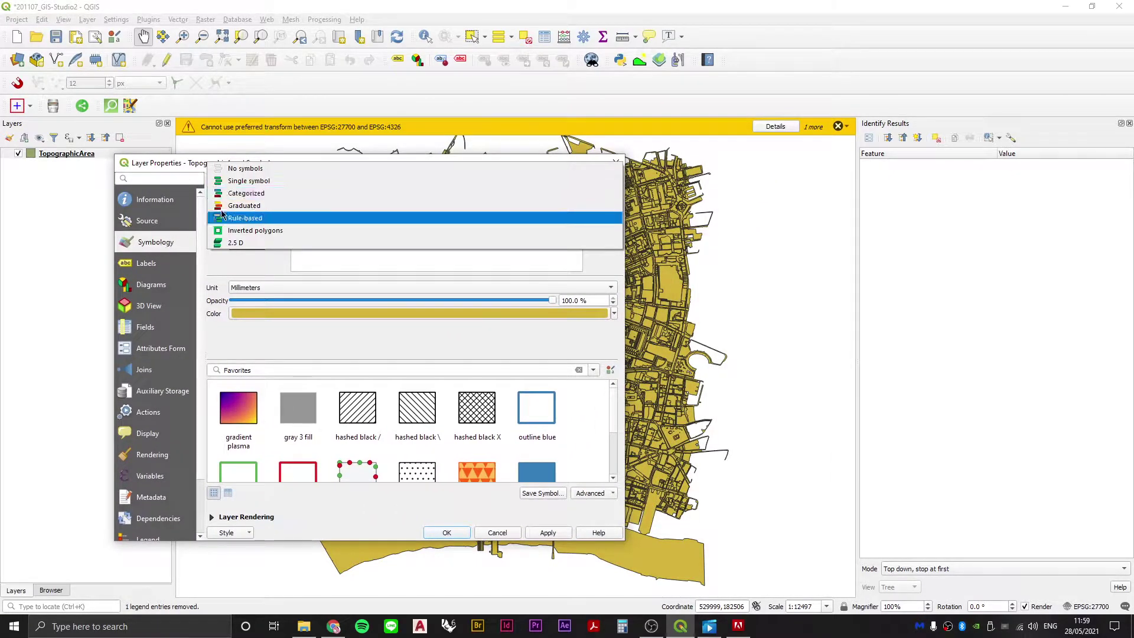
click(265, 194)
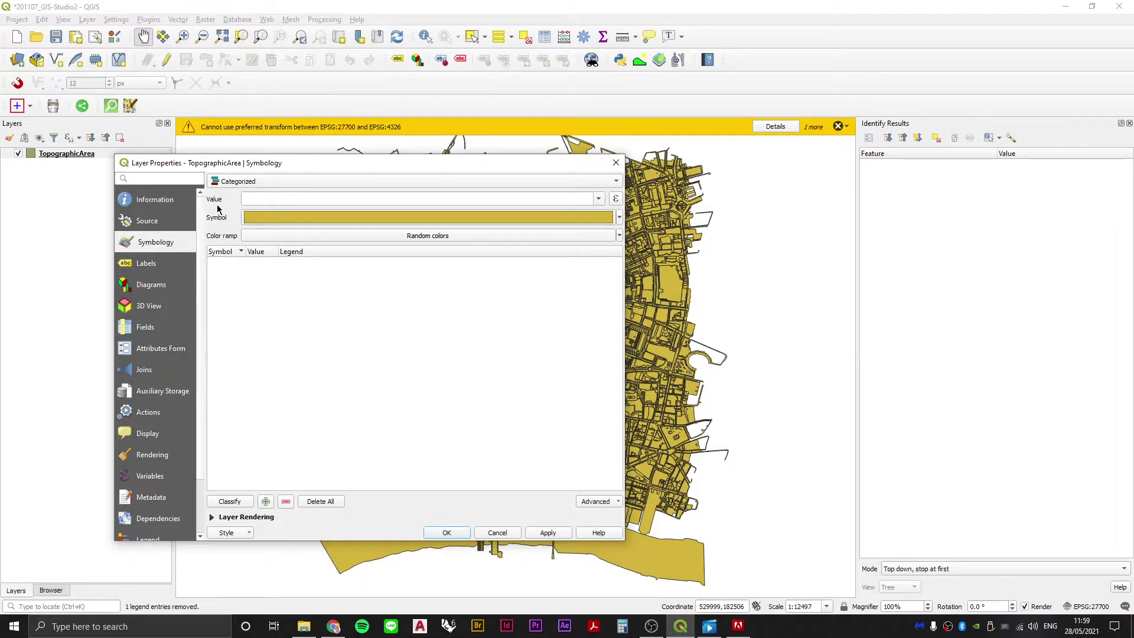
click(601, 198)
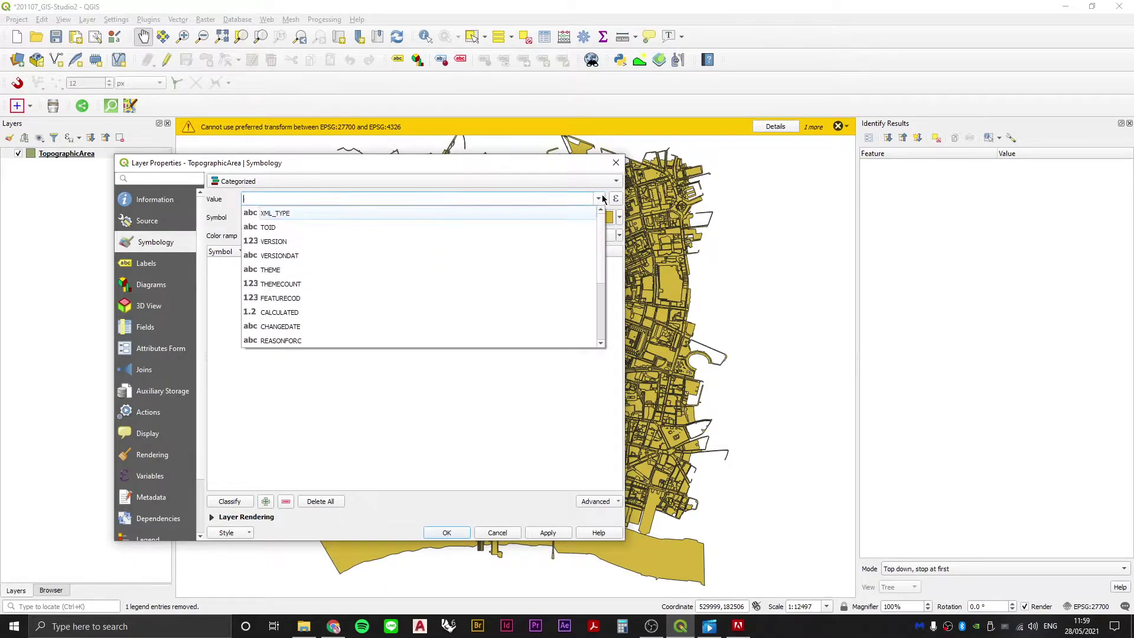
click(290, 272)
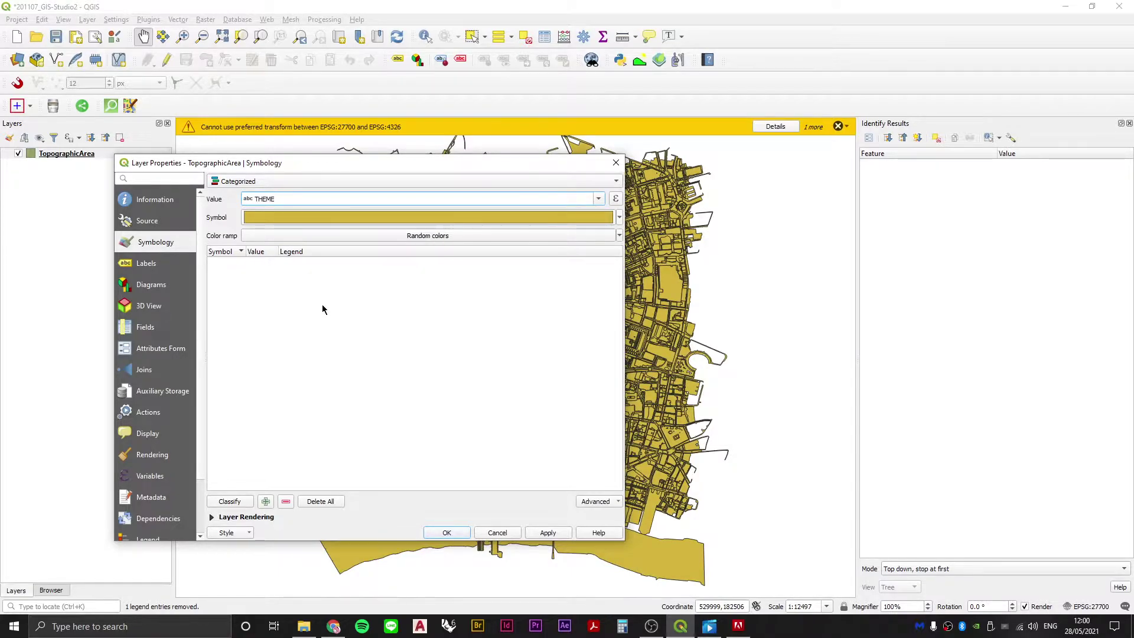
Step: Classify THEME, widen the Value column, and untick every Land, Rail, Roads, Structures and Water category
click(237, 502)
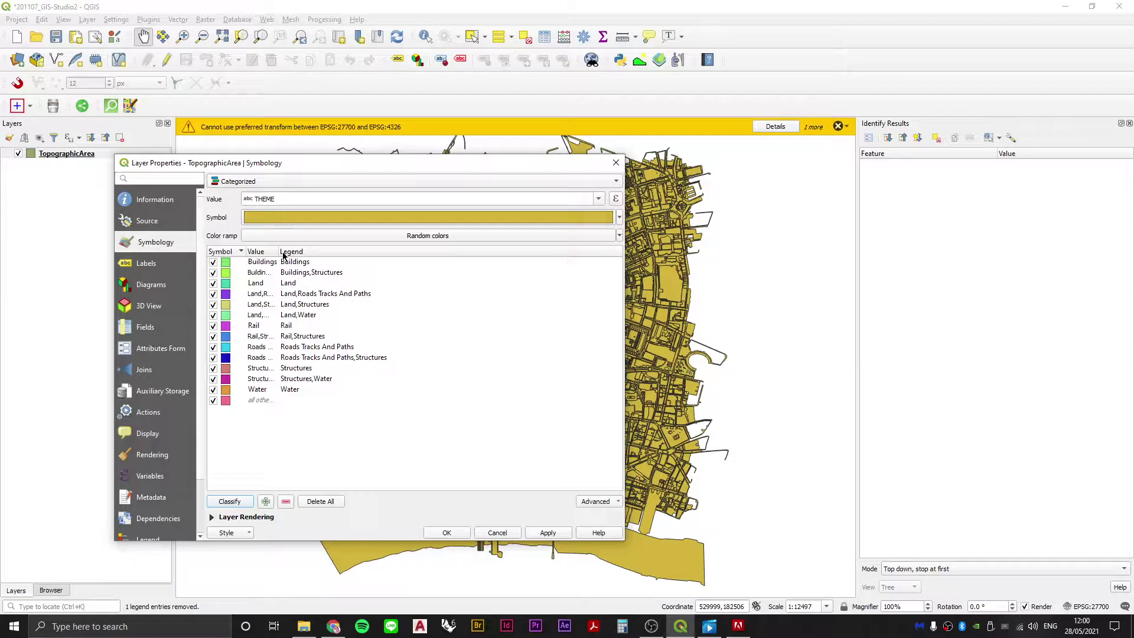
drag(283, 255, 403, 254)
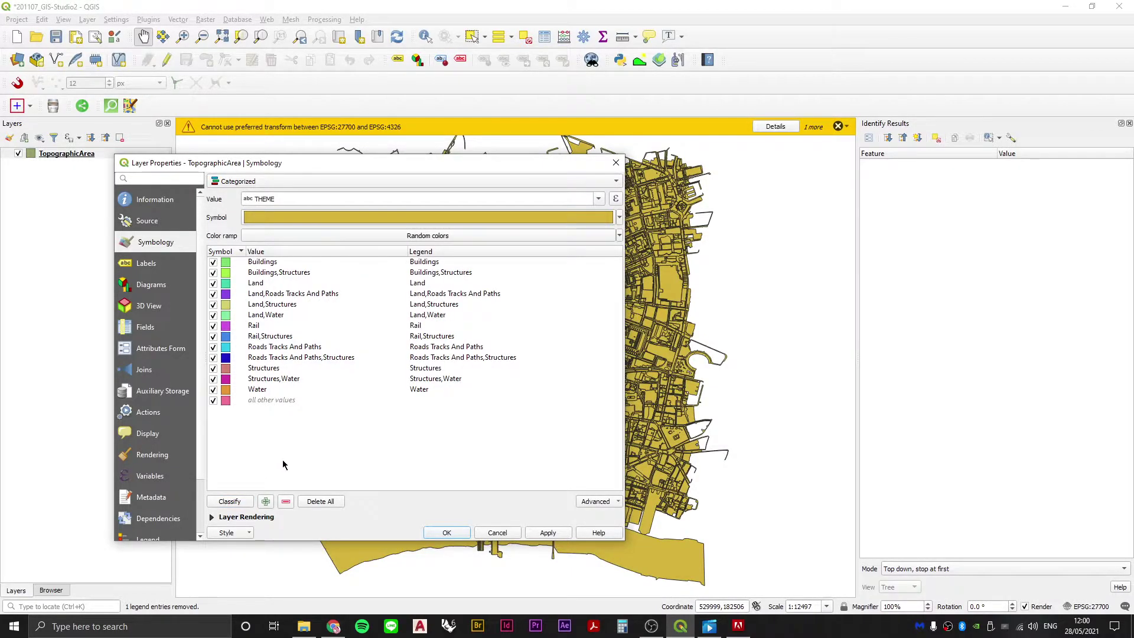
click(213, 390)
click(213, 379)
click(213, 358)
click(214, 336)
click(213, 325)
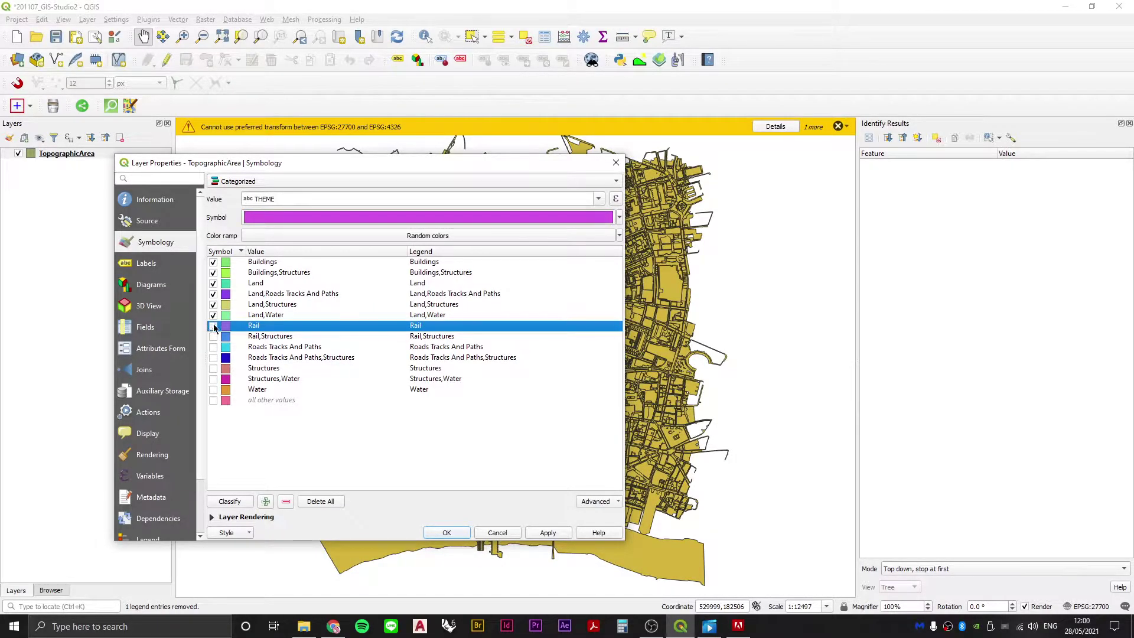
click(213, 315)
click(213, 304)
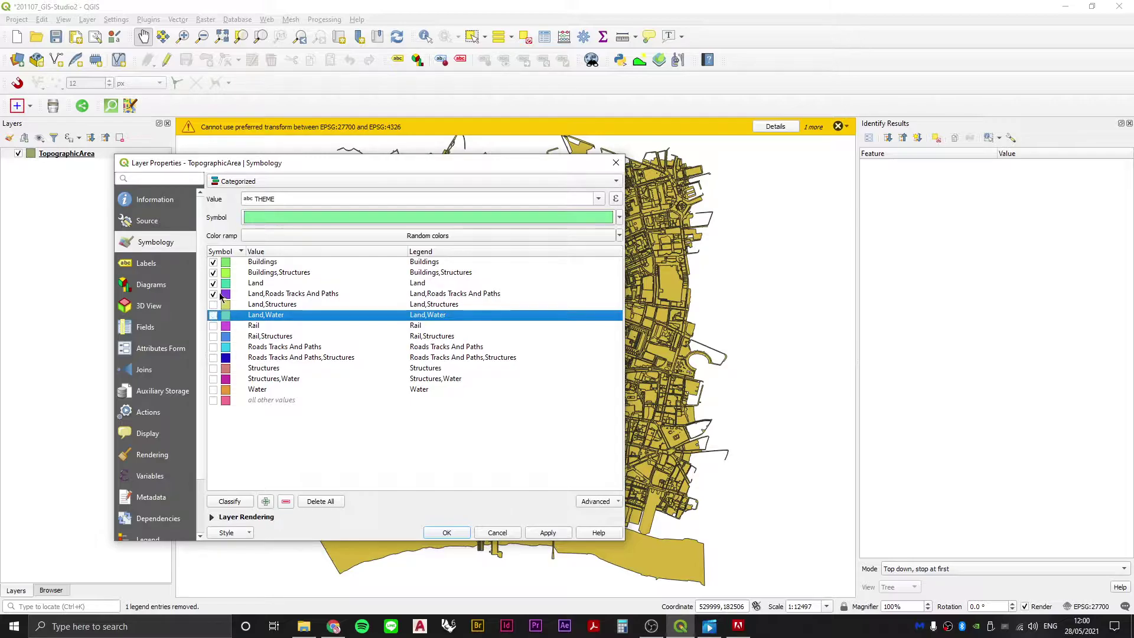
click(213, 293)
click(213, 282)
Step: Select the Buildings and Buildings,Structures category rows
click(341, 437)
click(288, 274)
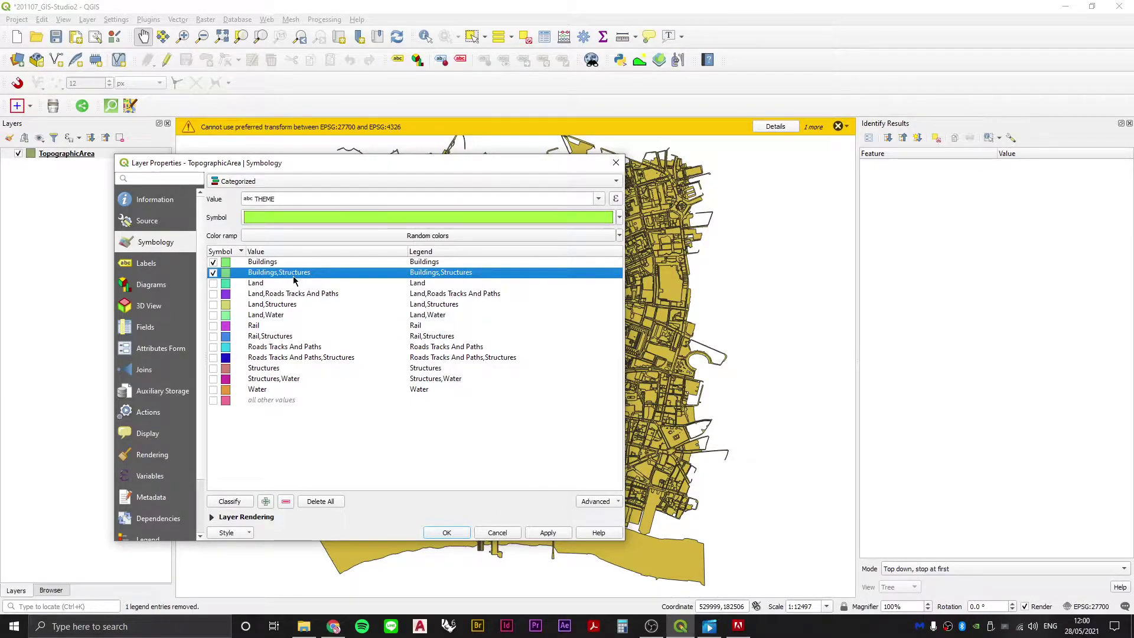
click(267, 264)
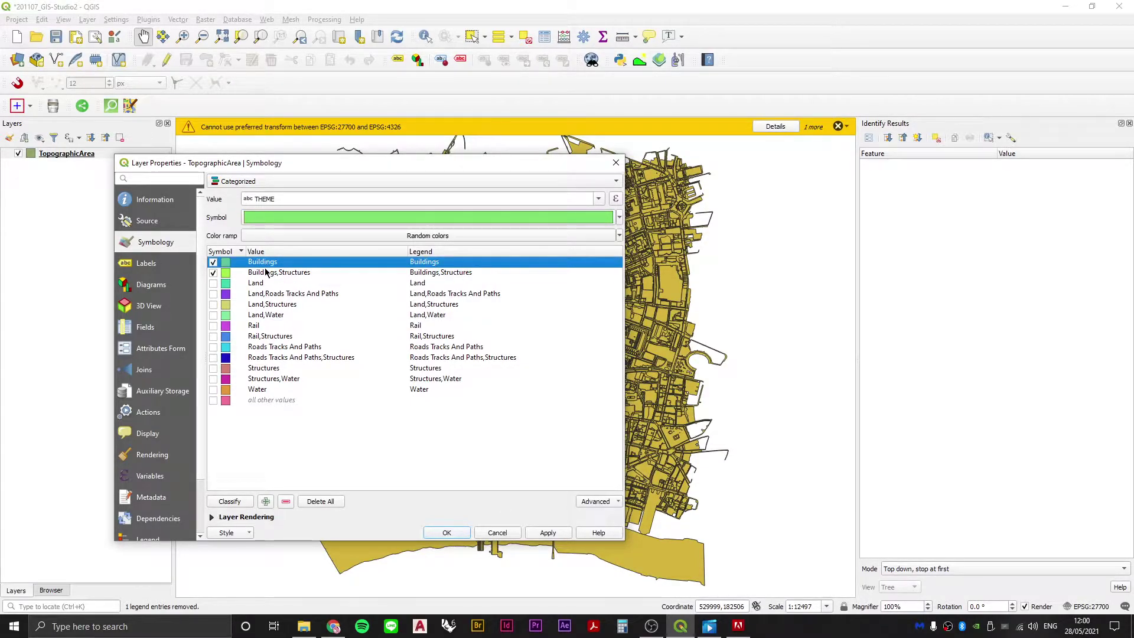
click(265, 272)
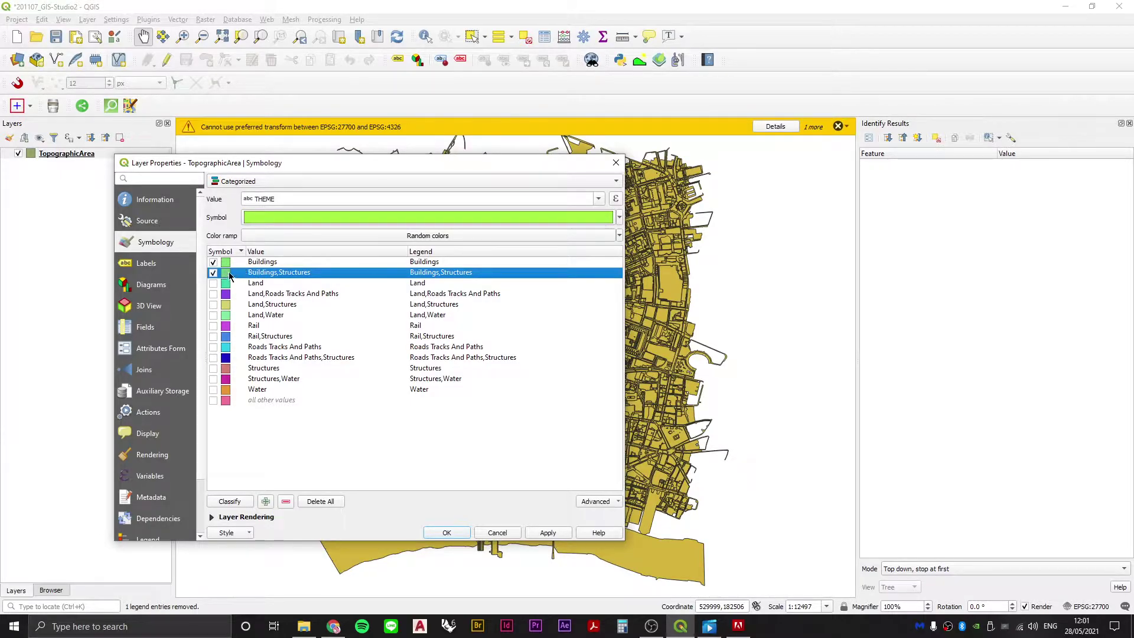
click(280, 264)
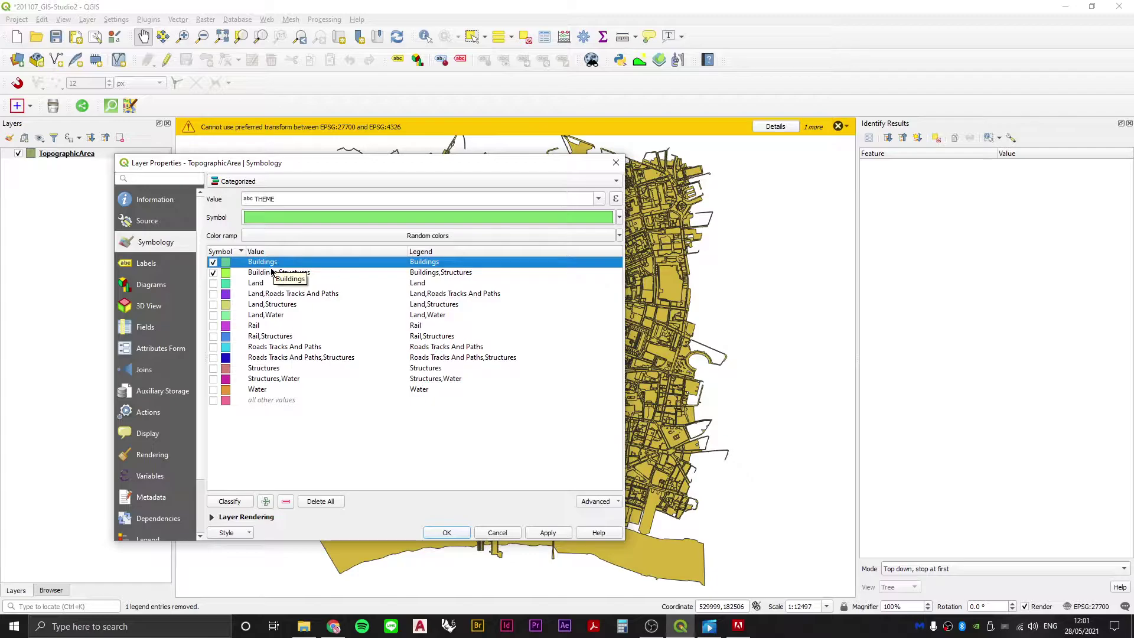
Step: Open the Buildings category's symbol editor and choose black as the fill colour
double_click(225, 265)
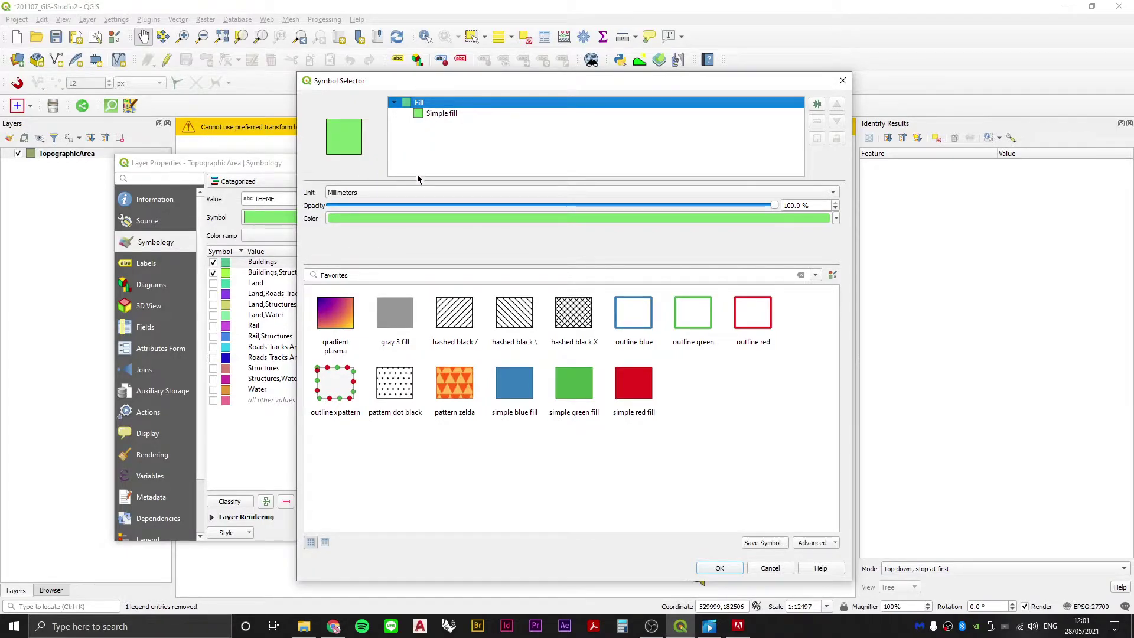
click(419, 218)
drag(460, 242, 405, 321)
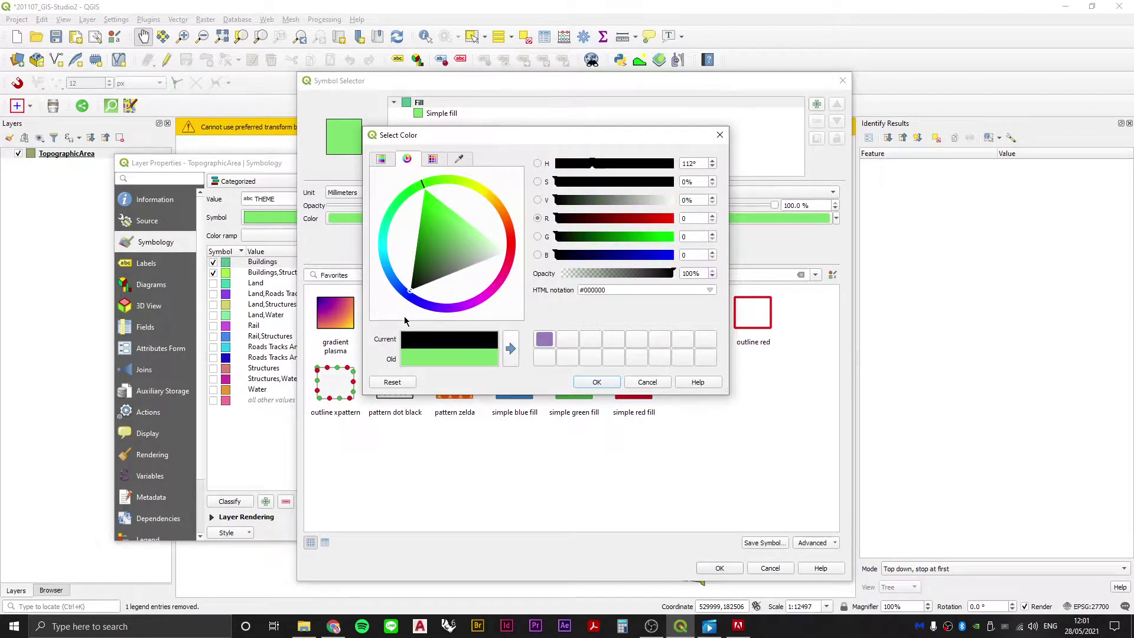
click(598, 384)
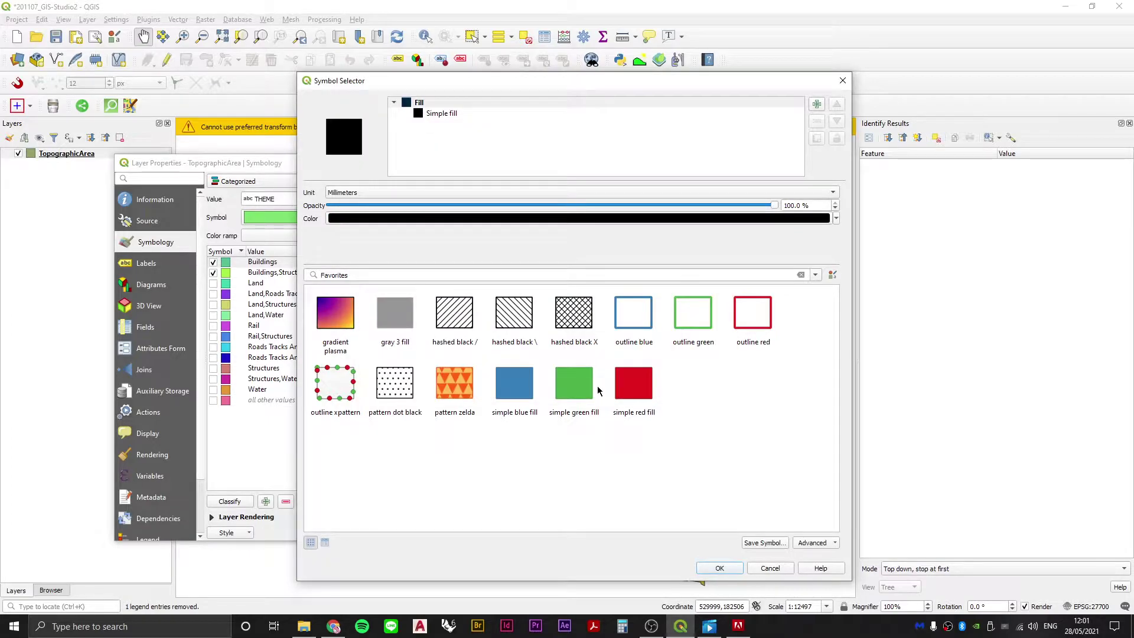
Step: Check the Simple fill's pattern and join options, keep Solid and Bevel, then cancel the editor
click(438, 114)
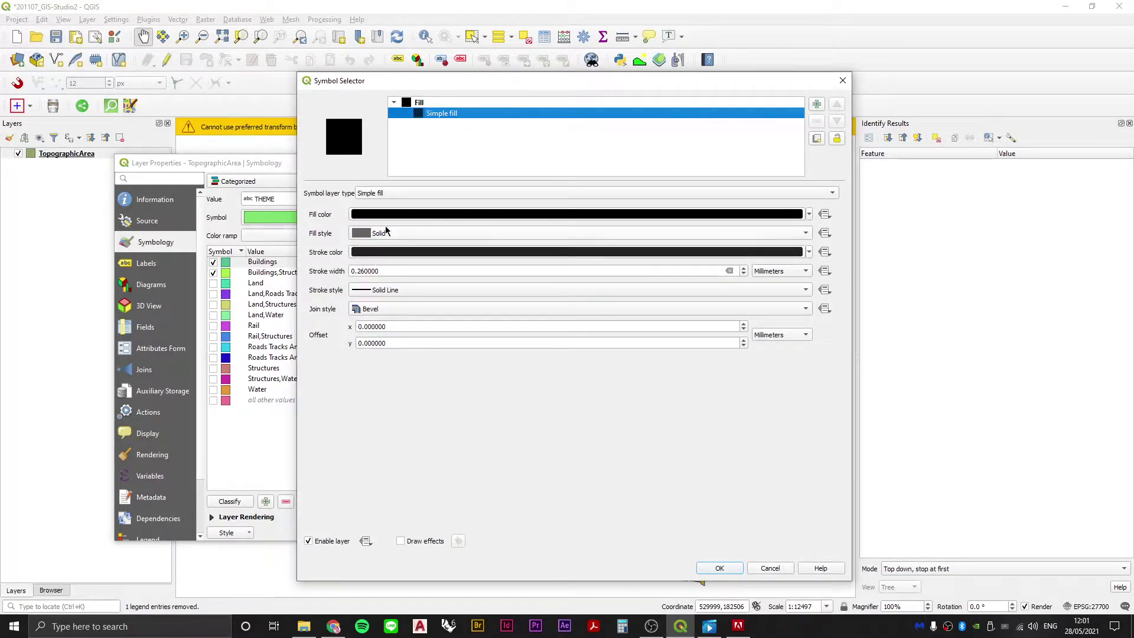
click(390, 232)
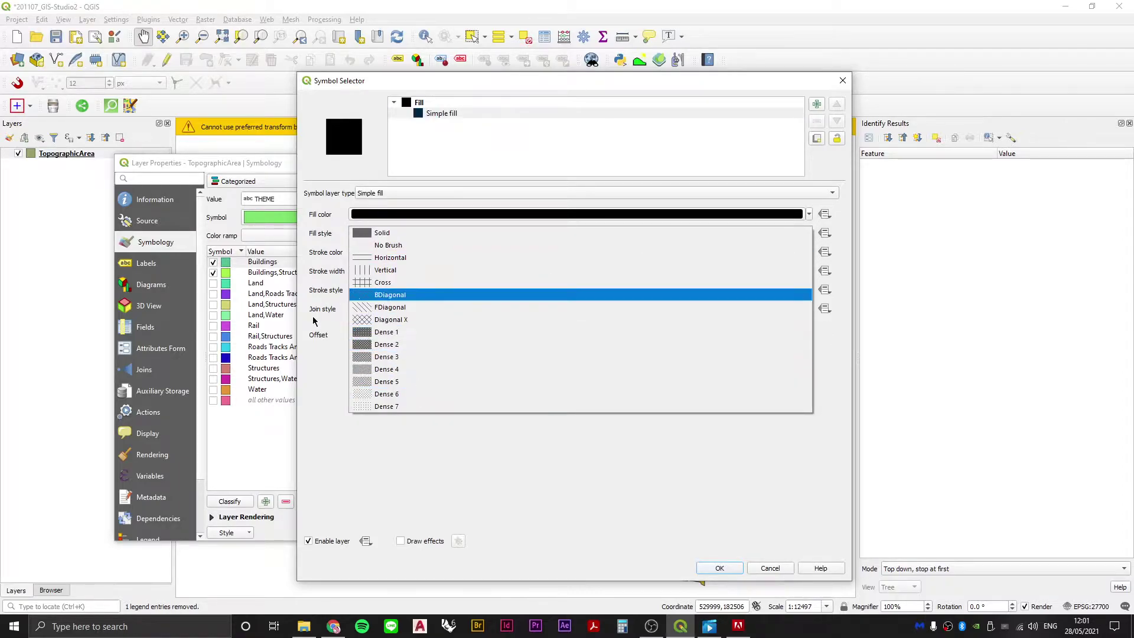
click(332, 395)
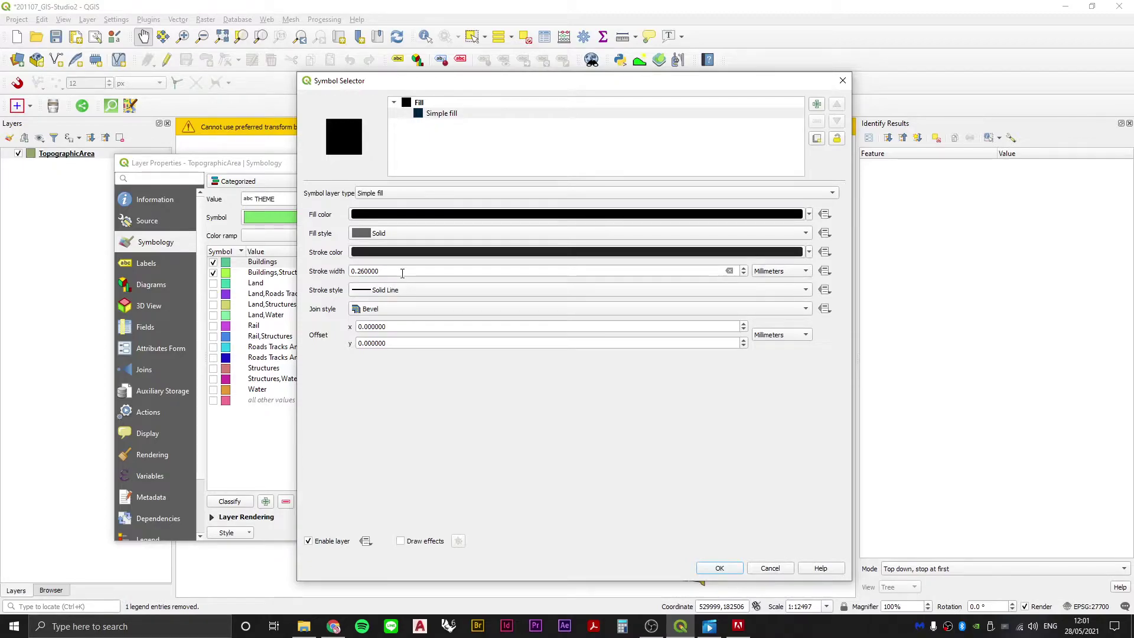
click(379, 310)
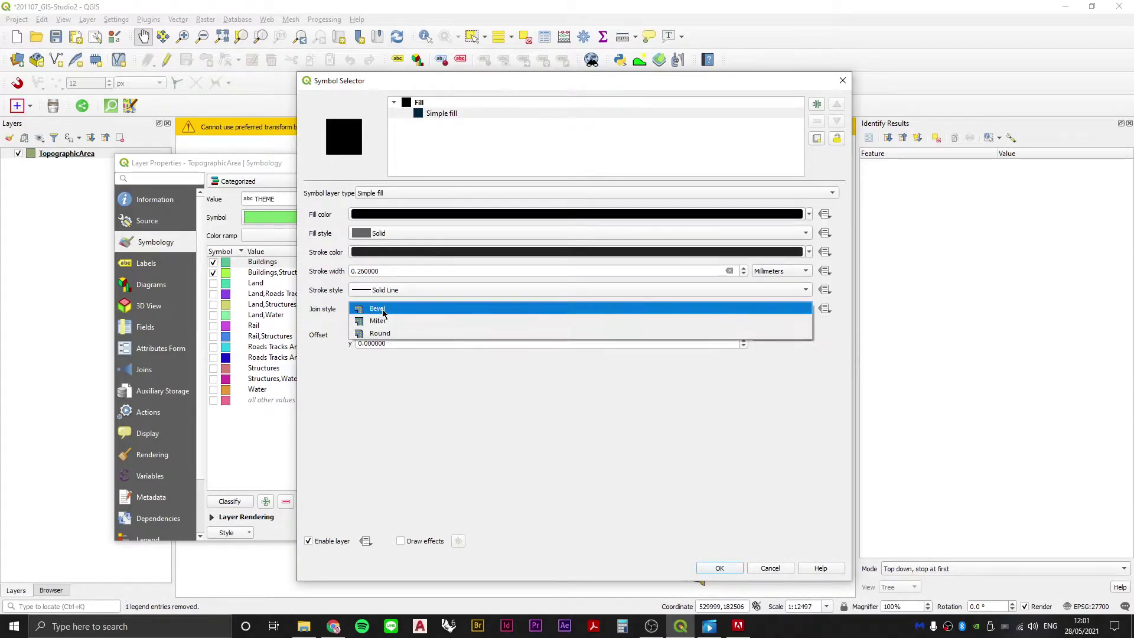
click(372, 309)
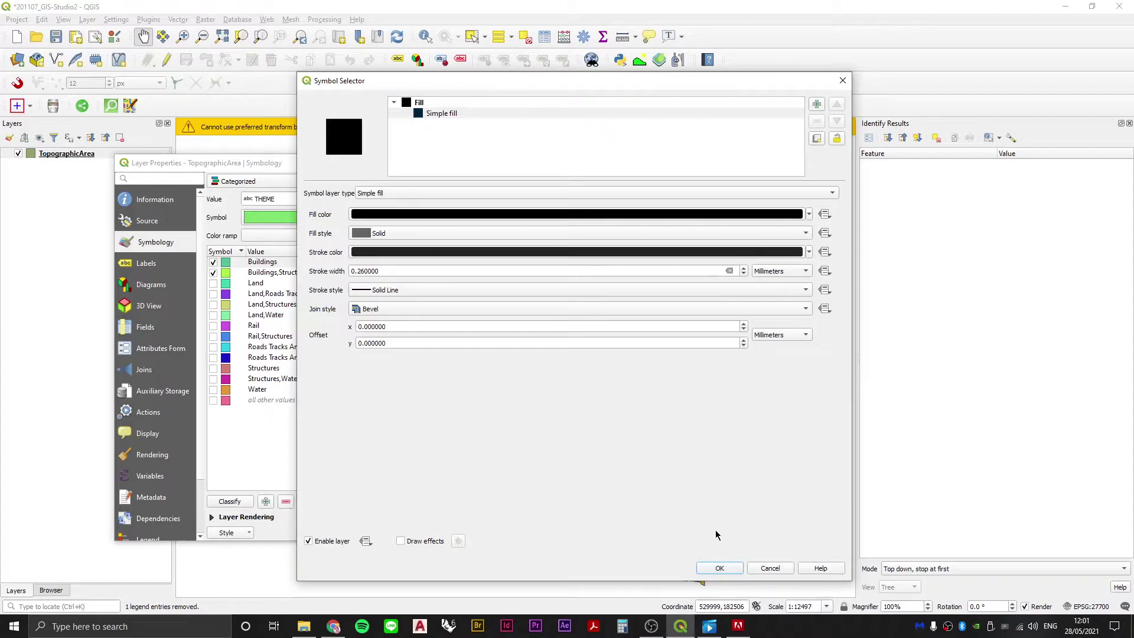
click(766, 572)
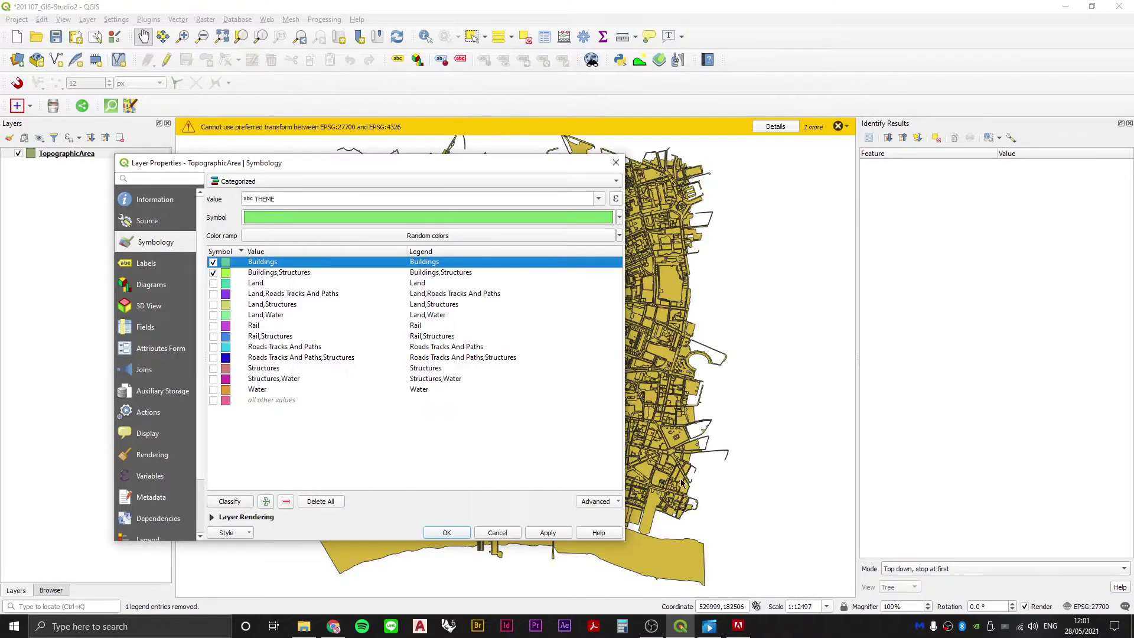
Step: Fill the Buildings category symbol with solid black (#000000) and apply it to the layer
double_click(227, 266)
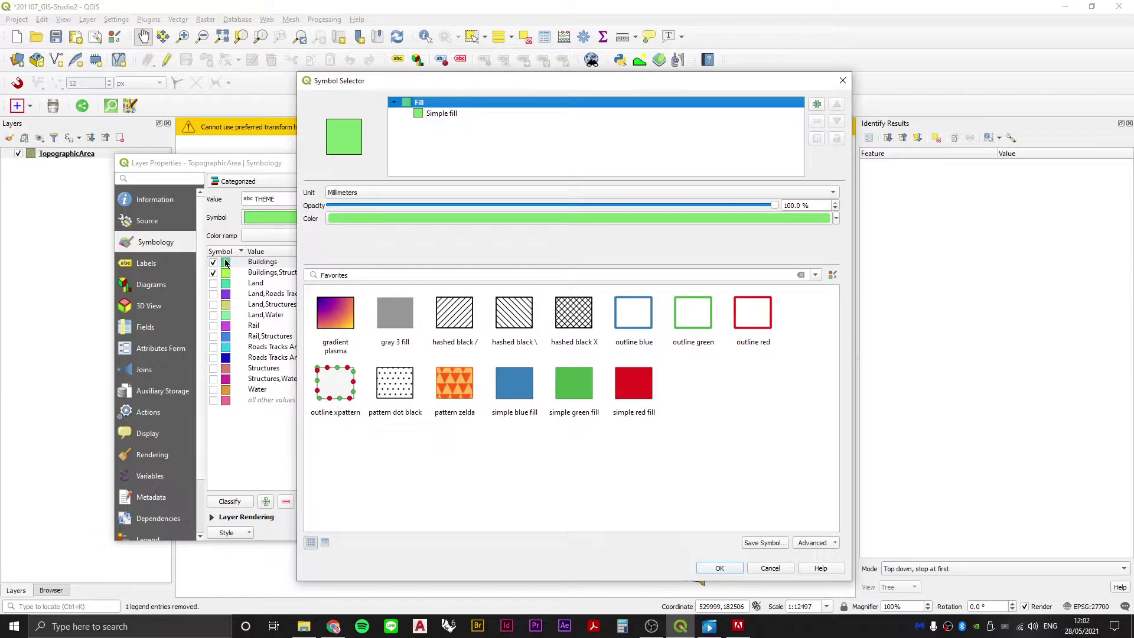
click(464, 115)
click(457, 105)
click(358, 217)
drag(443, 266, 433, 279)
click(432, 281)
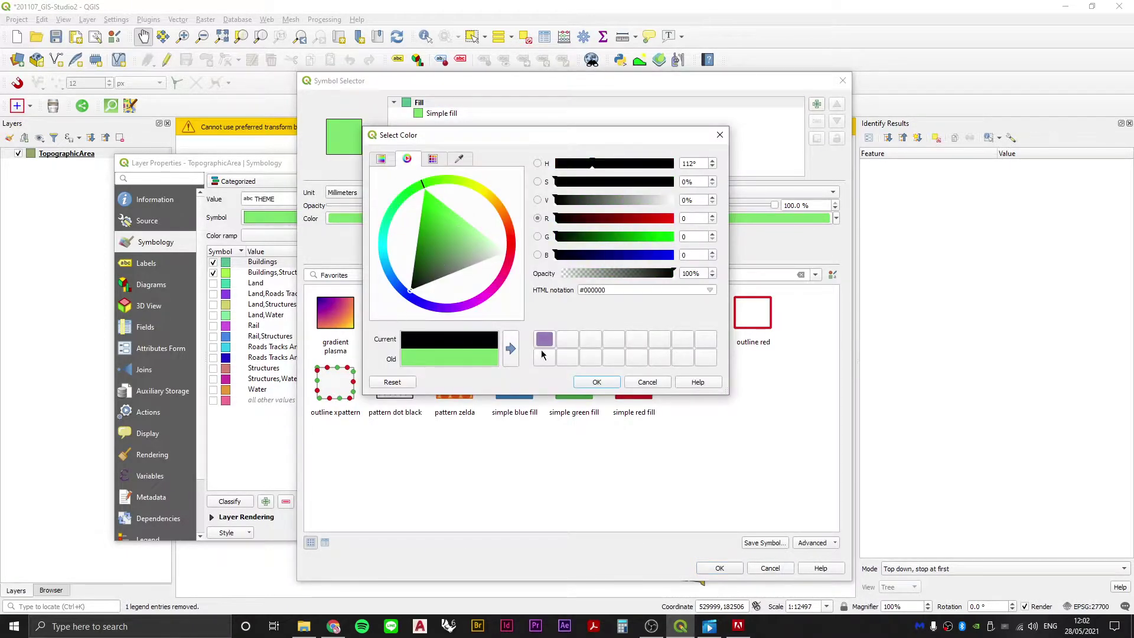
click(576, 385)
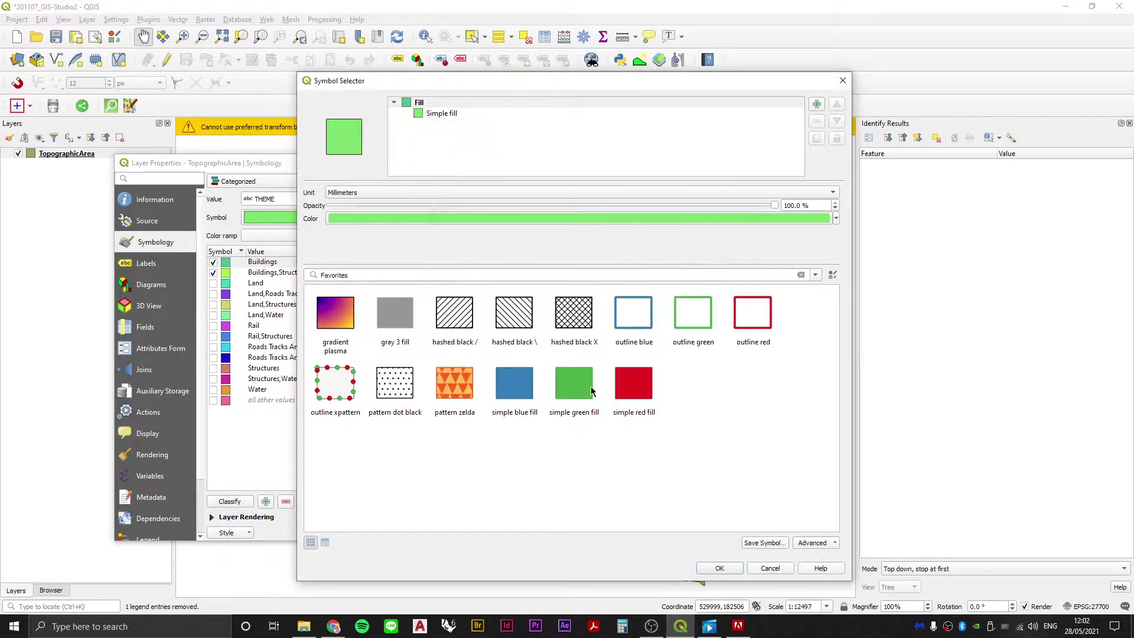
click(719, 569)
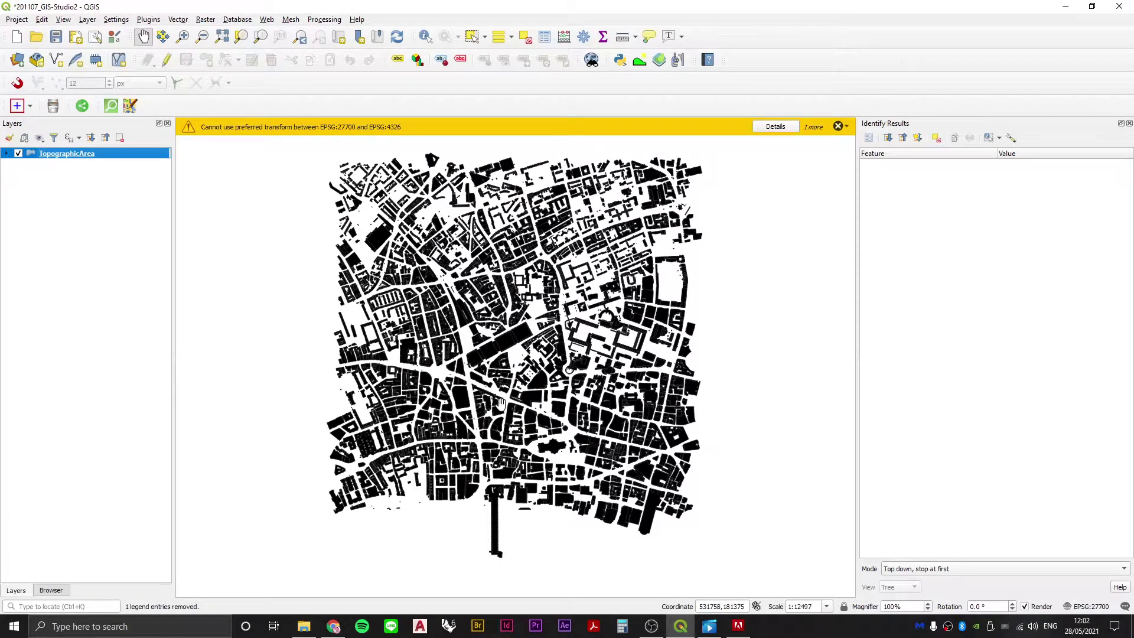
Step: Zoom in and out to inspect the black building footprints, then switch to Google Maps in Chrome
scroll(508, 399, down, 1)
scroll(565, 394, up, 4)
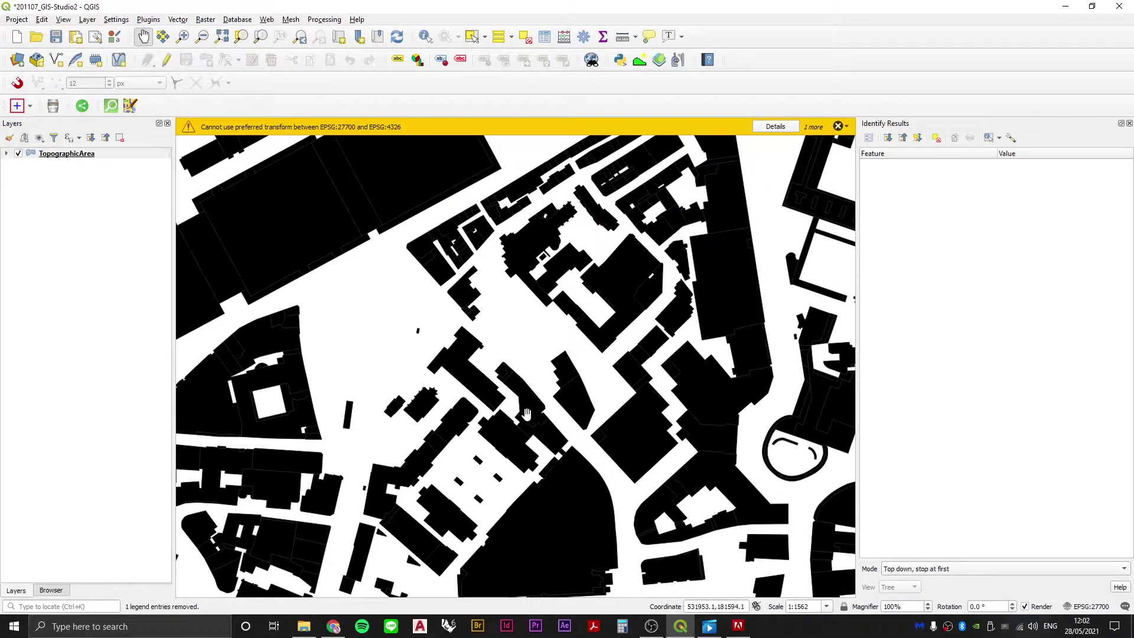
scroll(544, 335, down, 1)
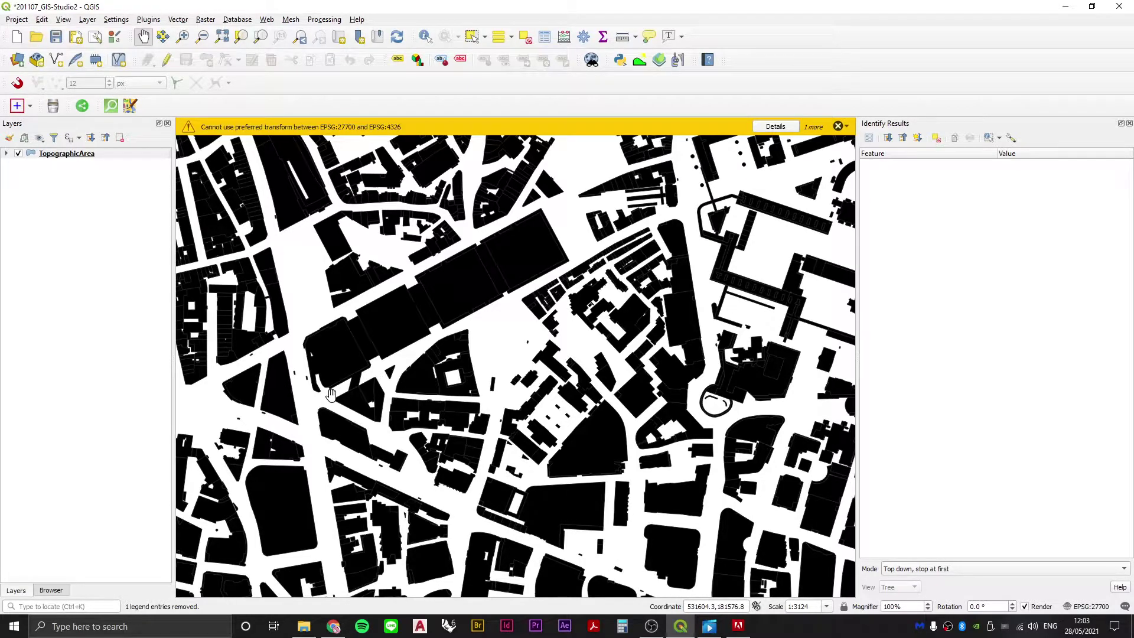
scroll(330, 382, up, 2)
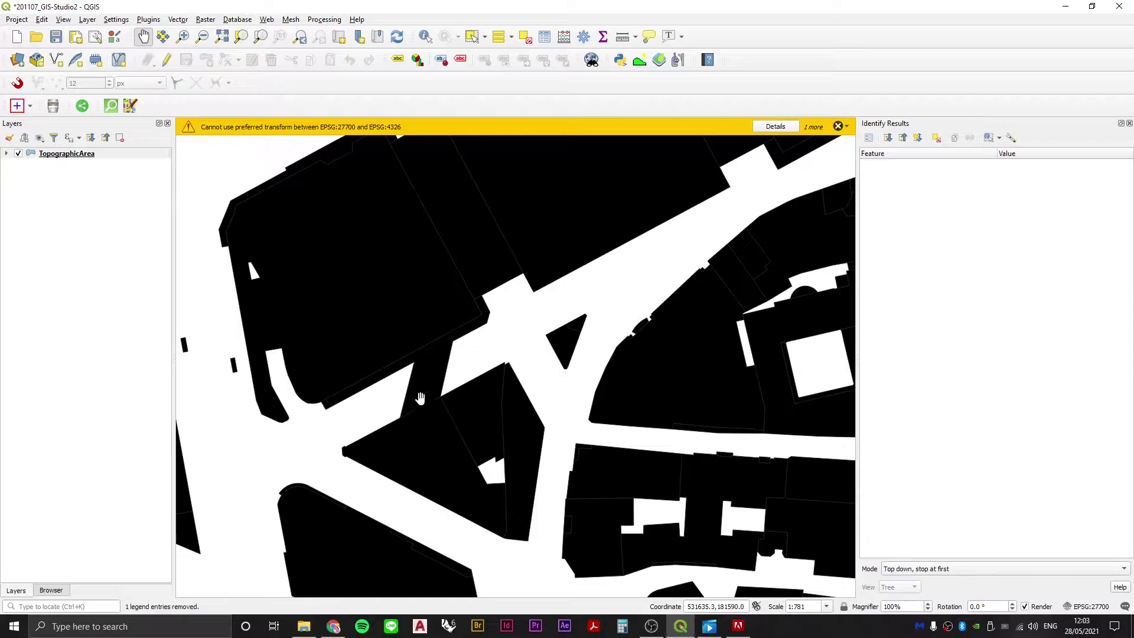
scroll(433, 347, down, 3)
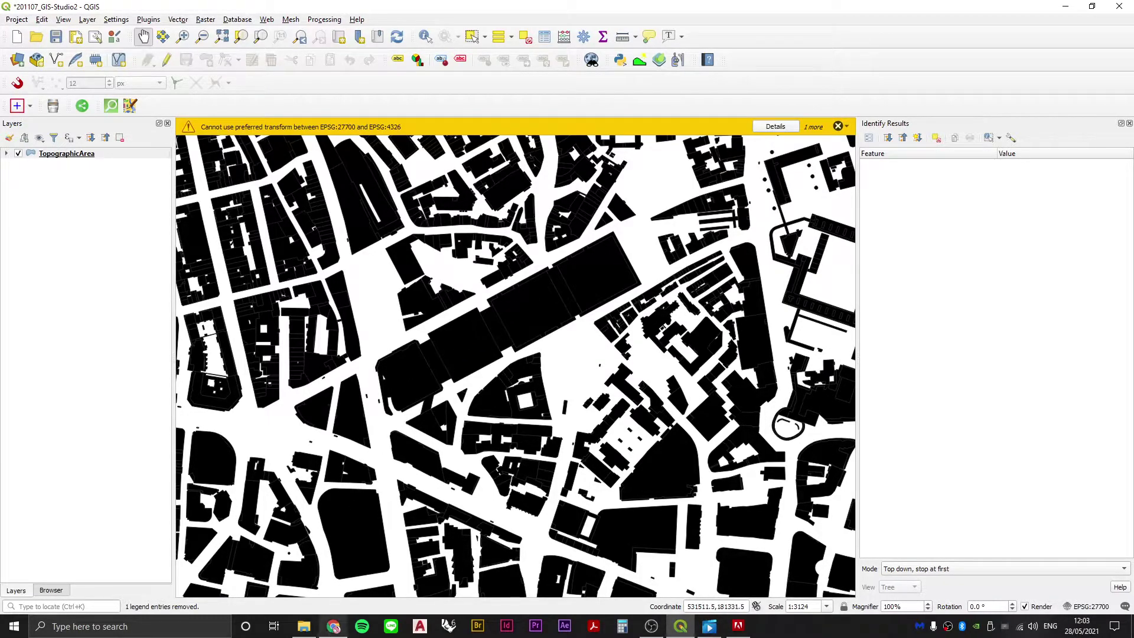
click(334, 627)
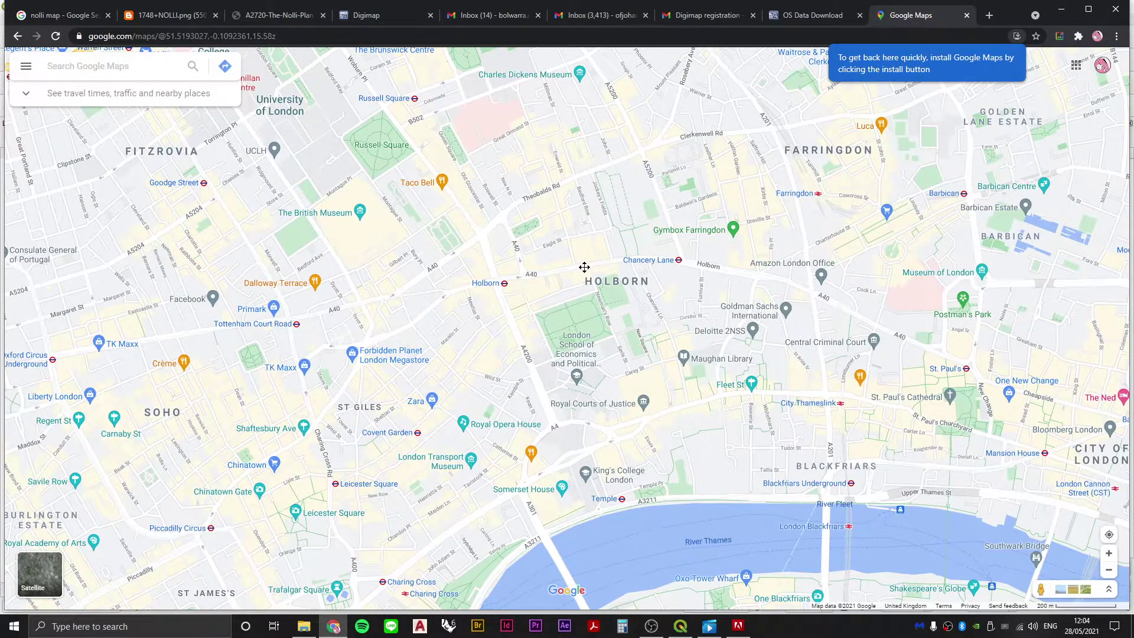
Step: Zoom Google Maps in on West Smithfield and recentre it on the junction
scroll(617, 363, up, 3)
scroll(617, 362, up, 1)
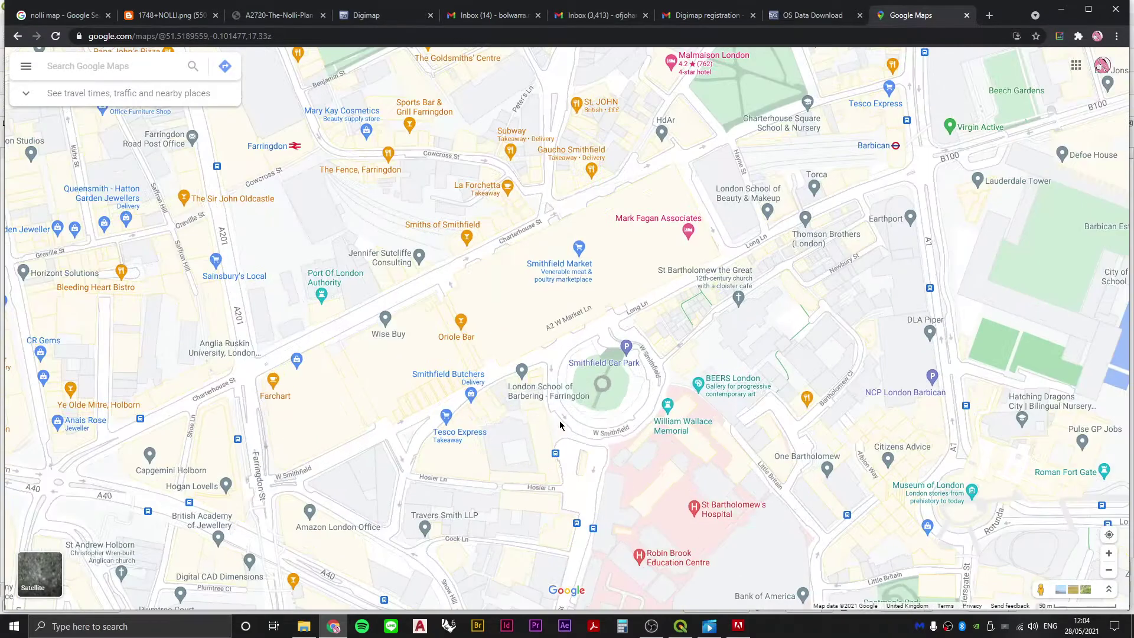
scroll(439, 457, up, 1)
scroll(380, 461, up, 2)
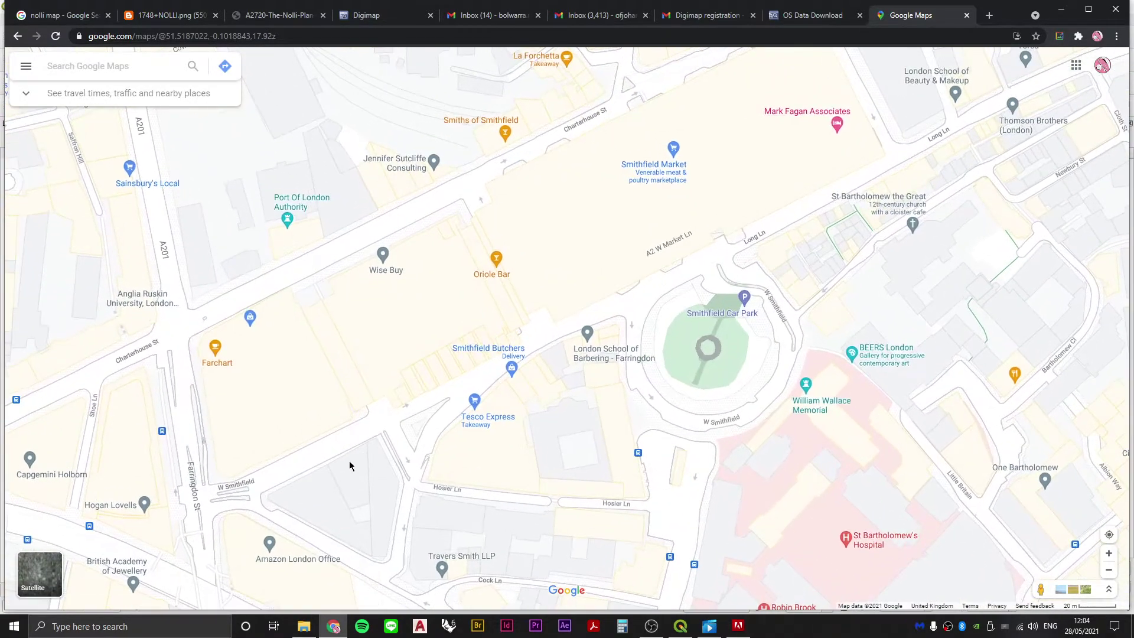
scroll(428, 463, up, 2)
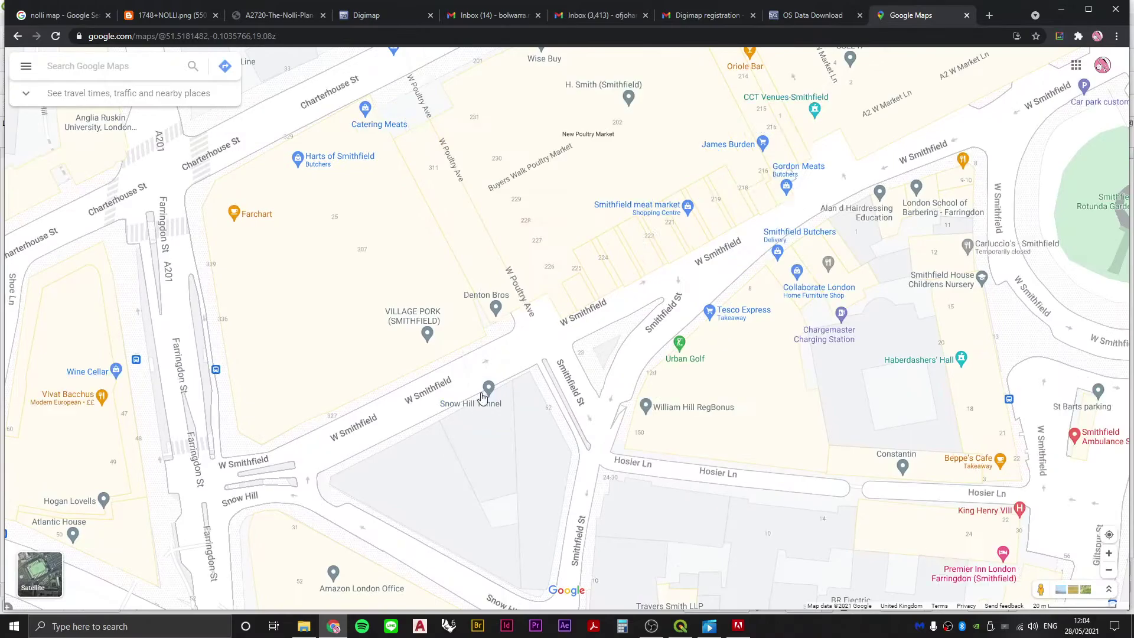
drag(476, 387, 487, 420)
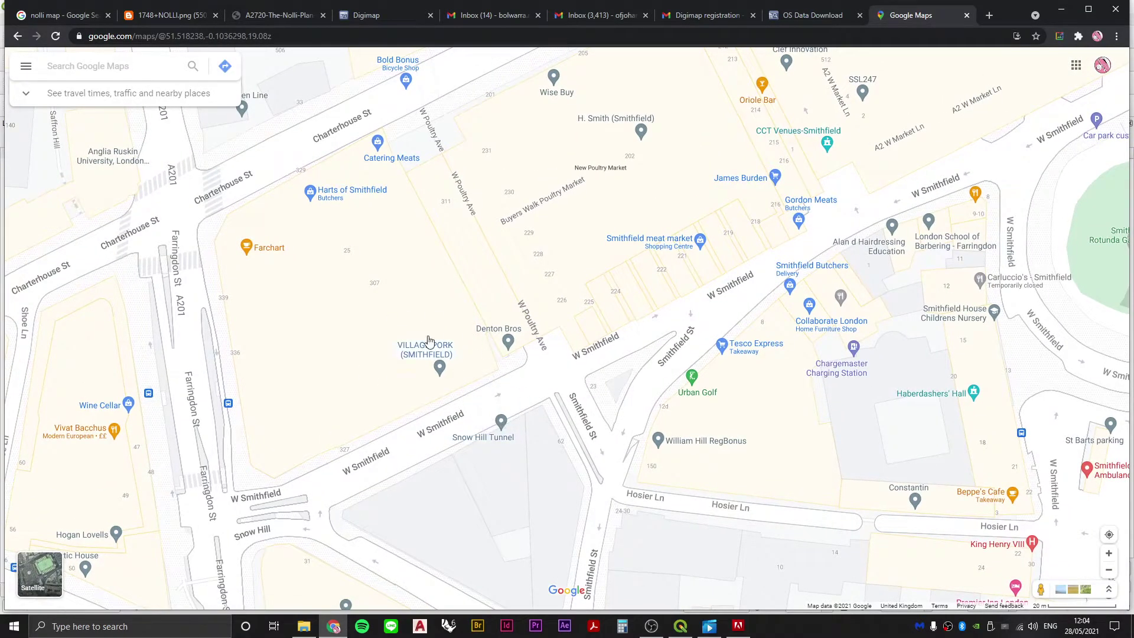
Step: Pan the QGIS canvas to the matching Smithfield Market buildings, then return to the browser
key(alt+Tab)
scroll(401, 393, up, 2)
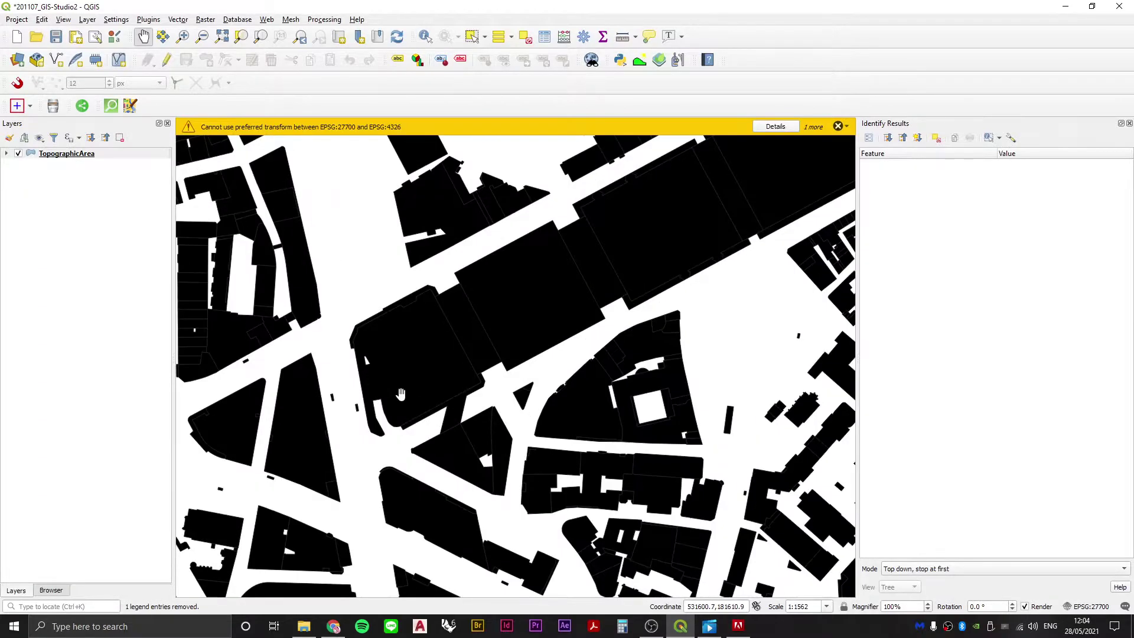
scroll(401, 393, up, 1)
scroll(496, 299, down, 1)
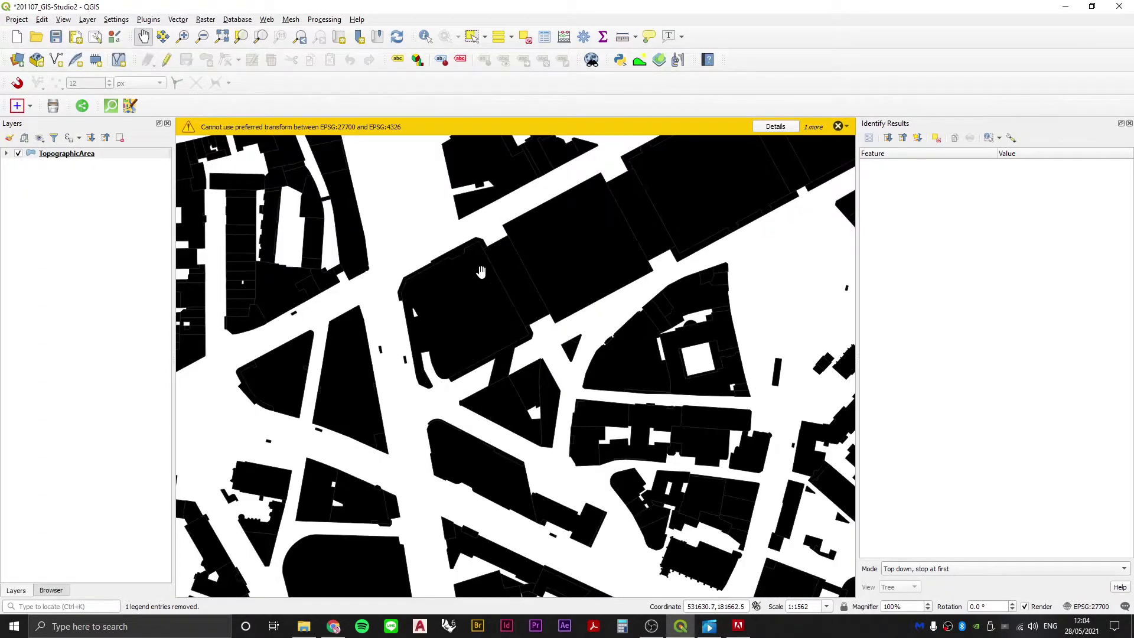
drag(481, 271, 467, 349)
key(alt+Tab)
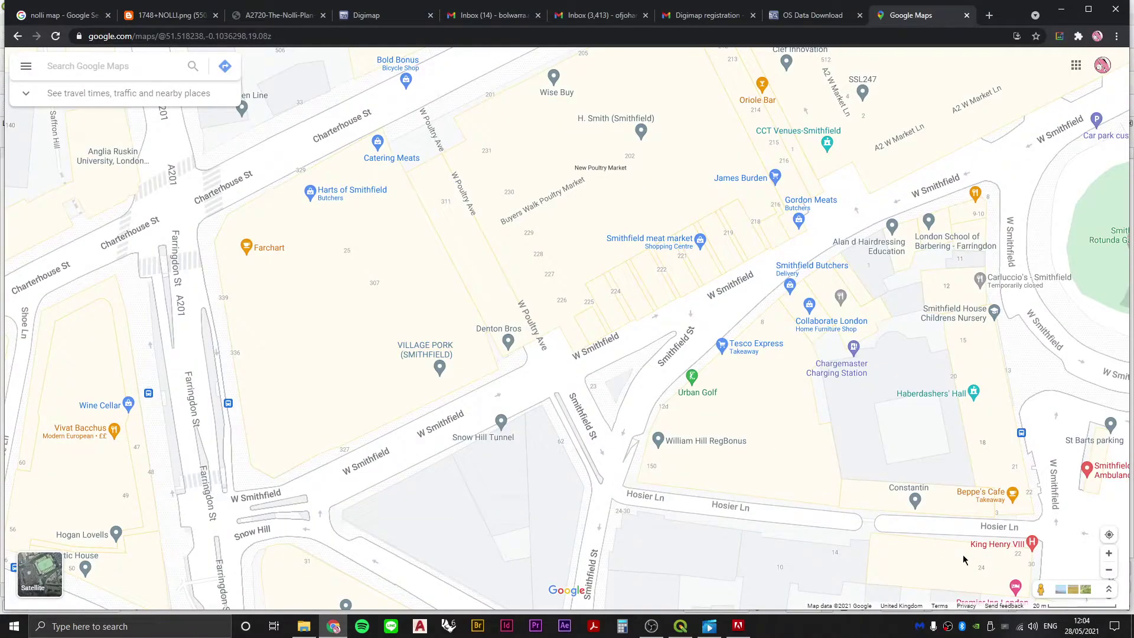
Step: Enter Street View on West Poultry Avenue and walk along West Smithfield to beneath the ornate bridge
drag(1040, 589, 538, 324)
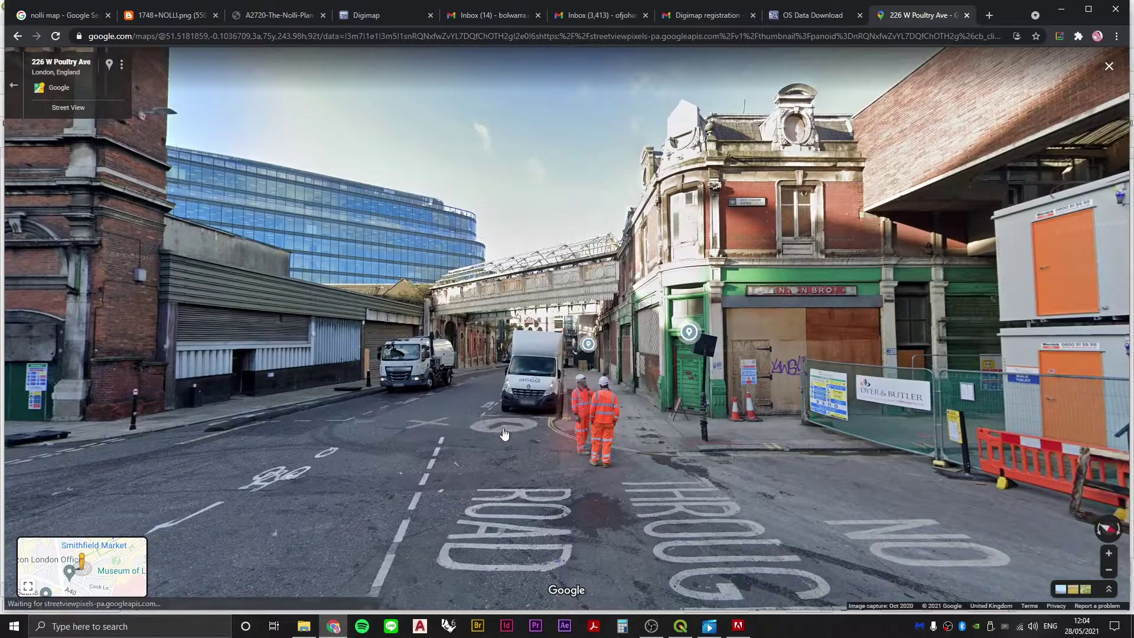
click(503, 434)
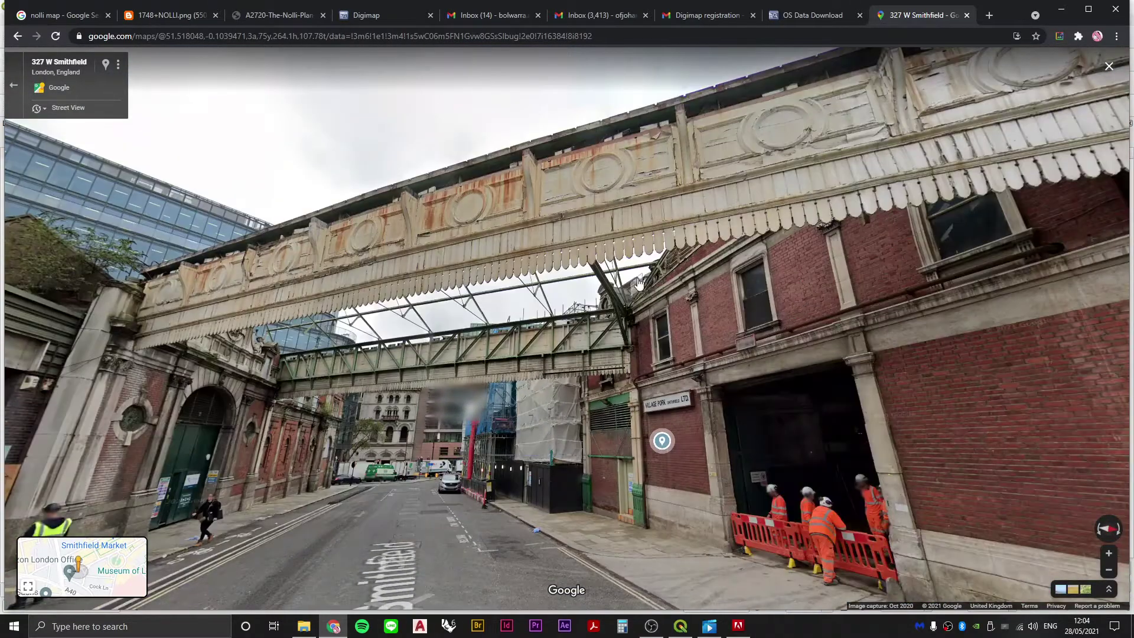
click(369, 390)
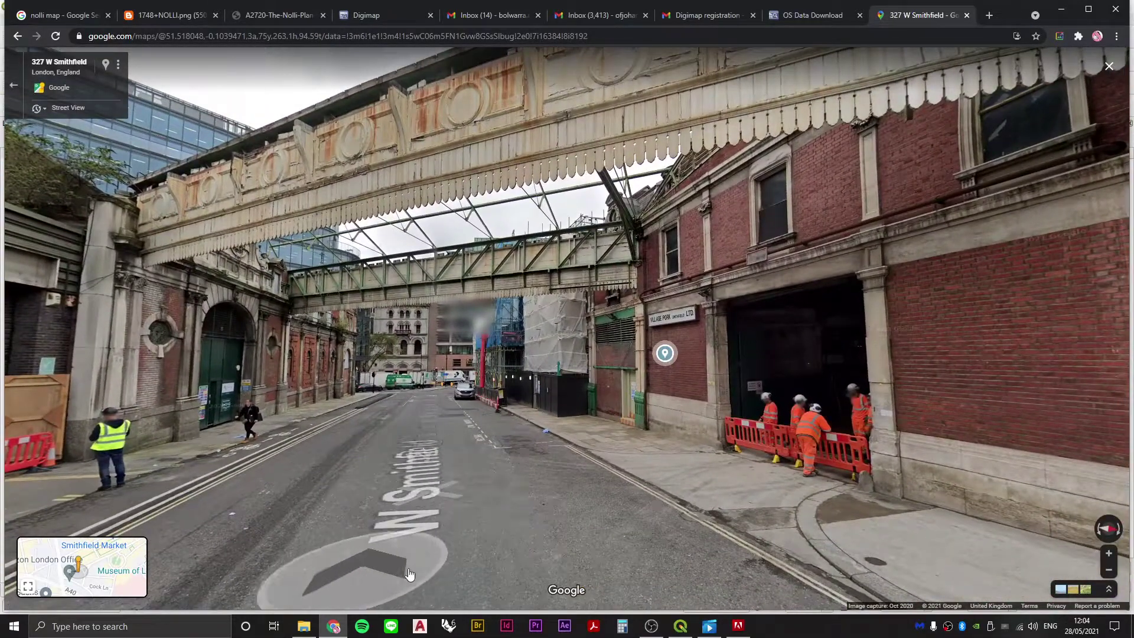
click(438, 430)
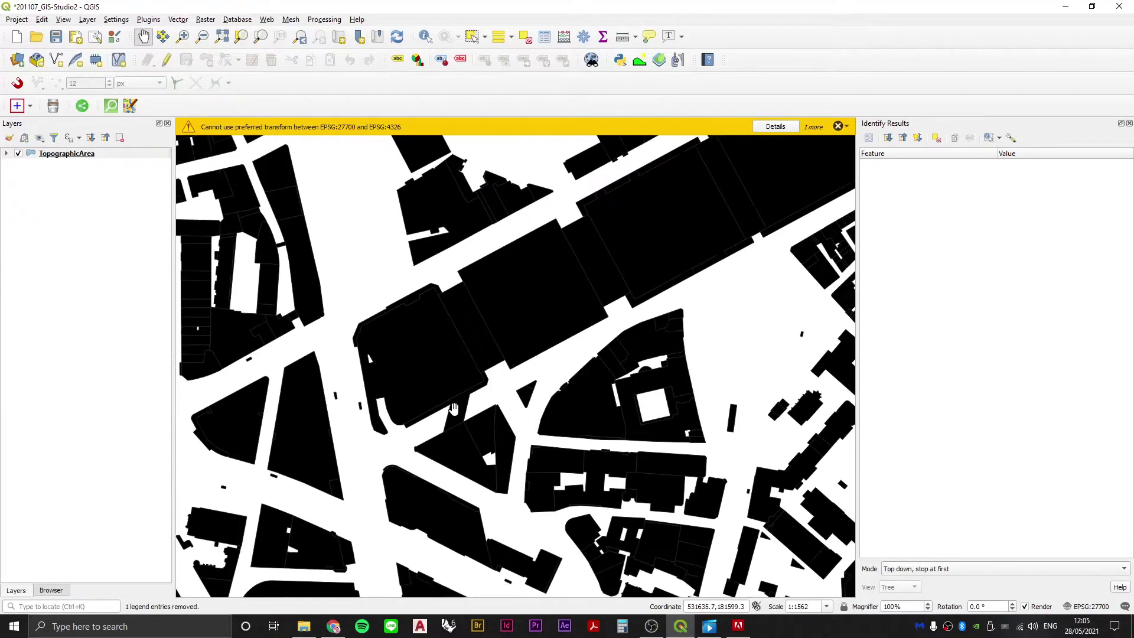
Step: Select the narrow bridge polygon between the two buildings and bring up the TopographicArea layer menu
scroll(453, 408, down, 1)
scroll(454, 395, up, 2)
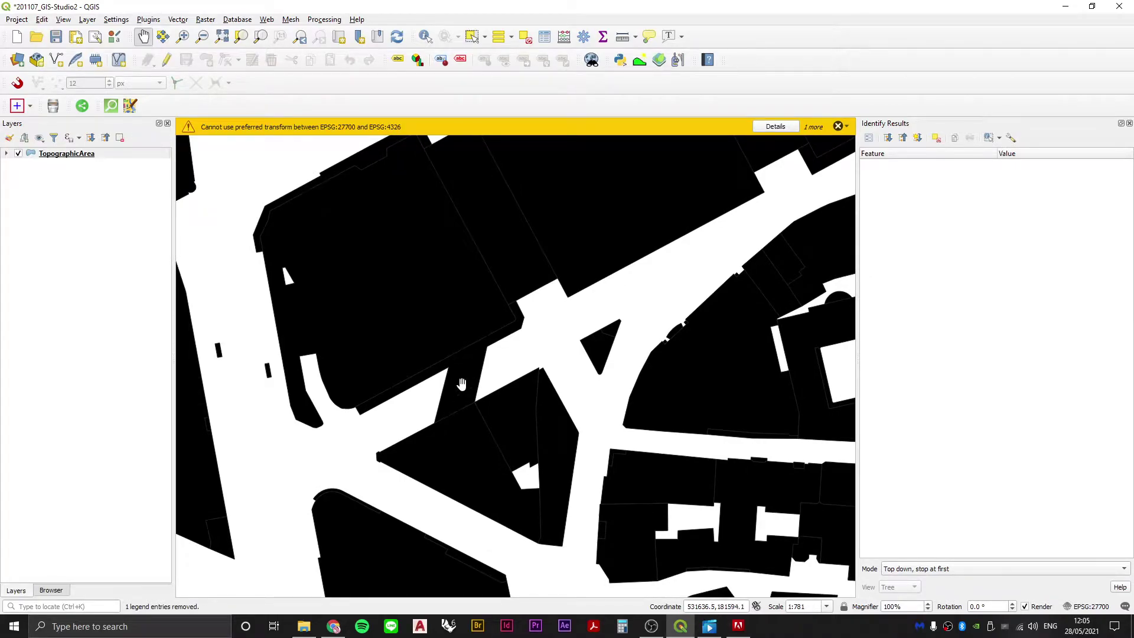
drag(447, 396, 485, 378)
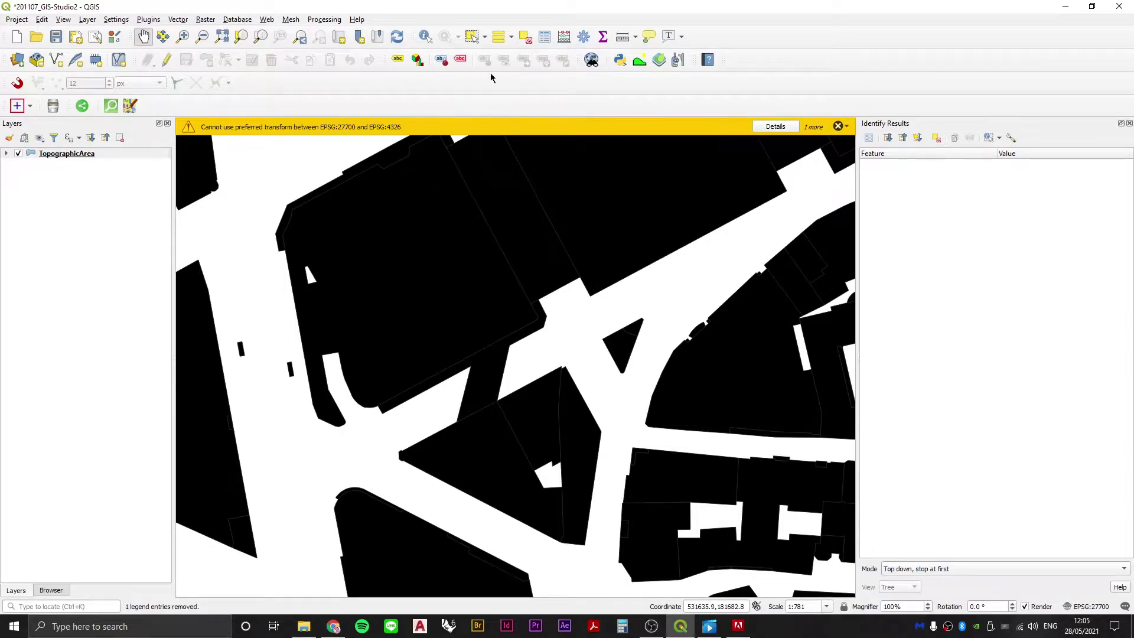
click(471, 36)
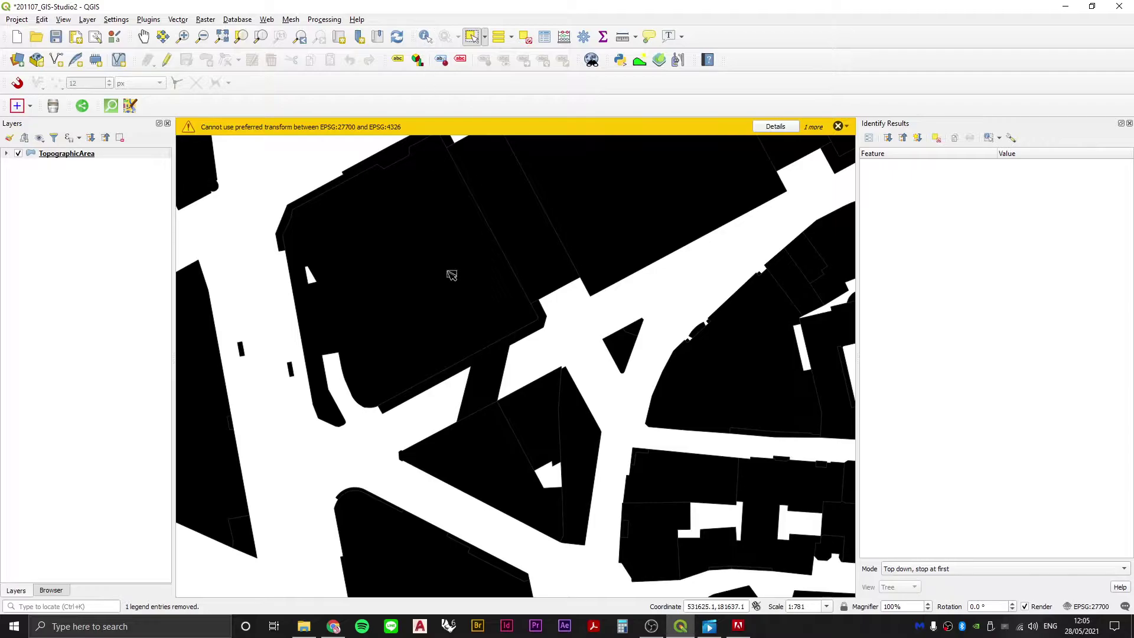
click(493, 391)
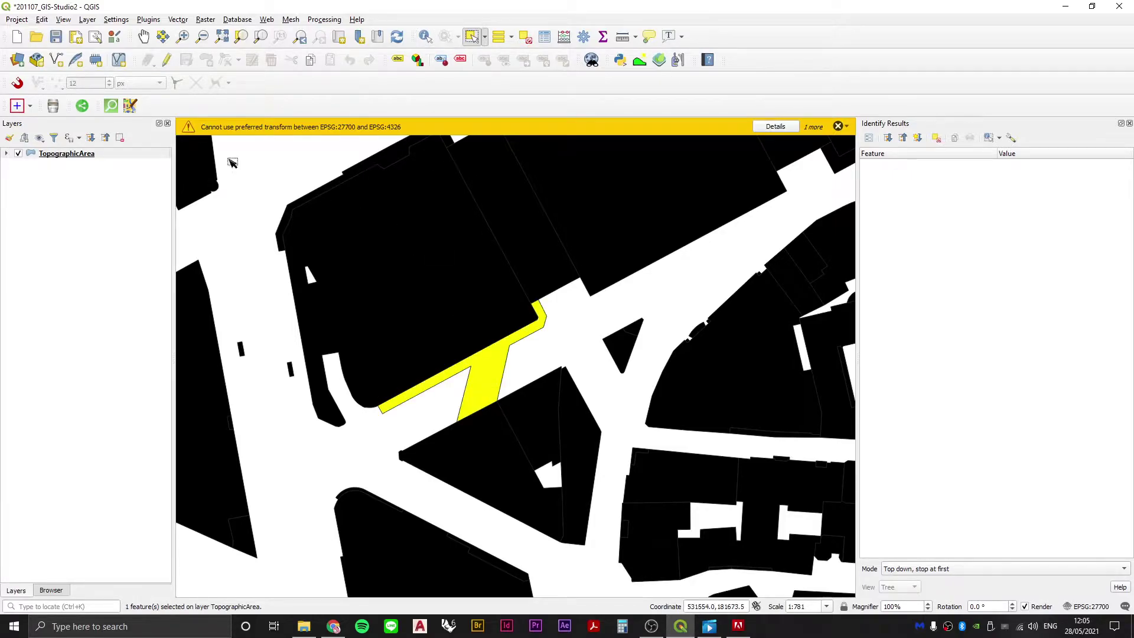
right_click(62, 154)
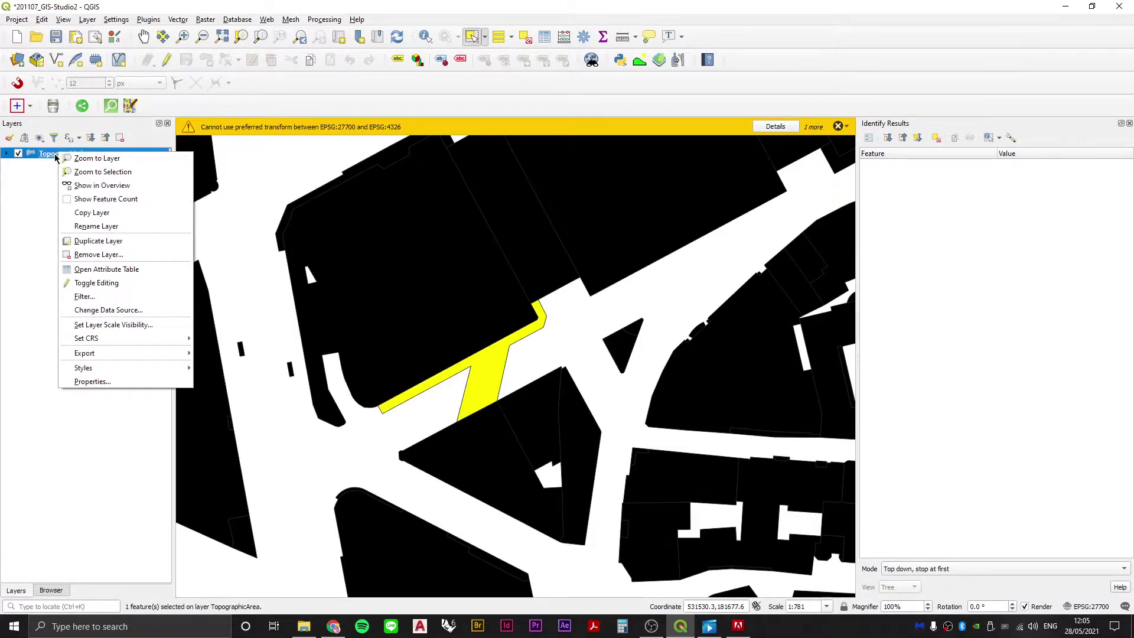
Step: Open the TopographicArea attribute table with the selected bridge record moved to the top
click(98, 271)
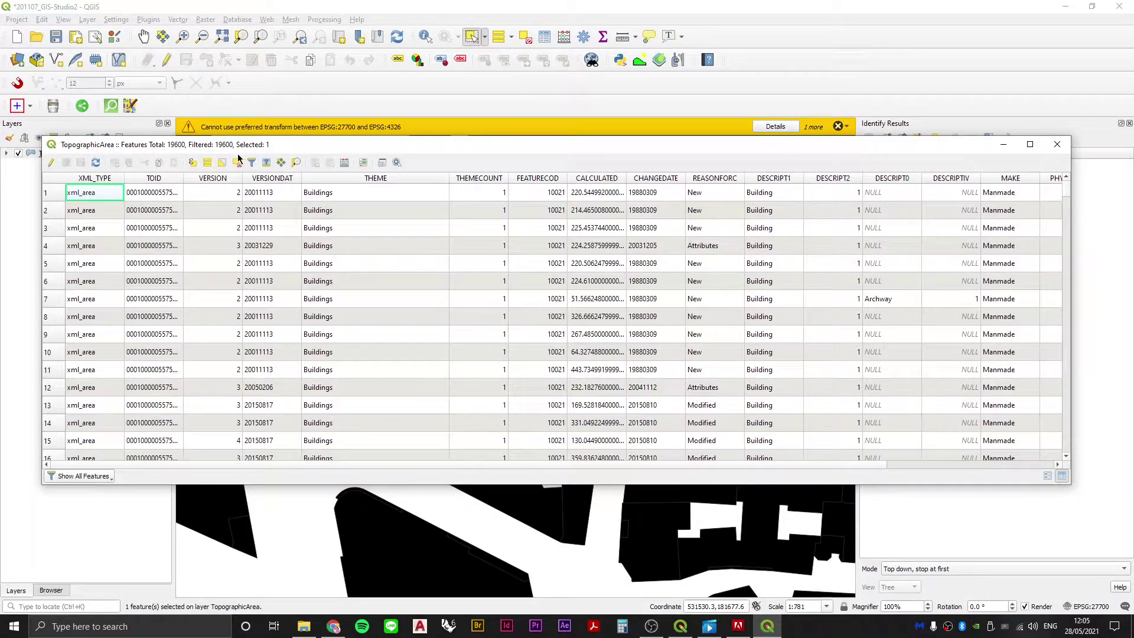
click(267, 163)
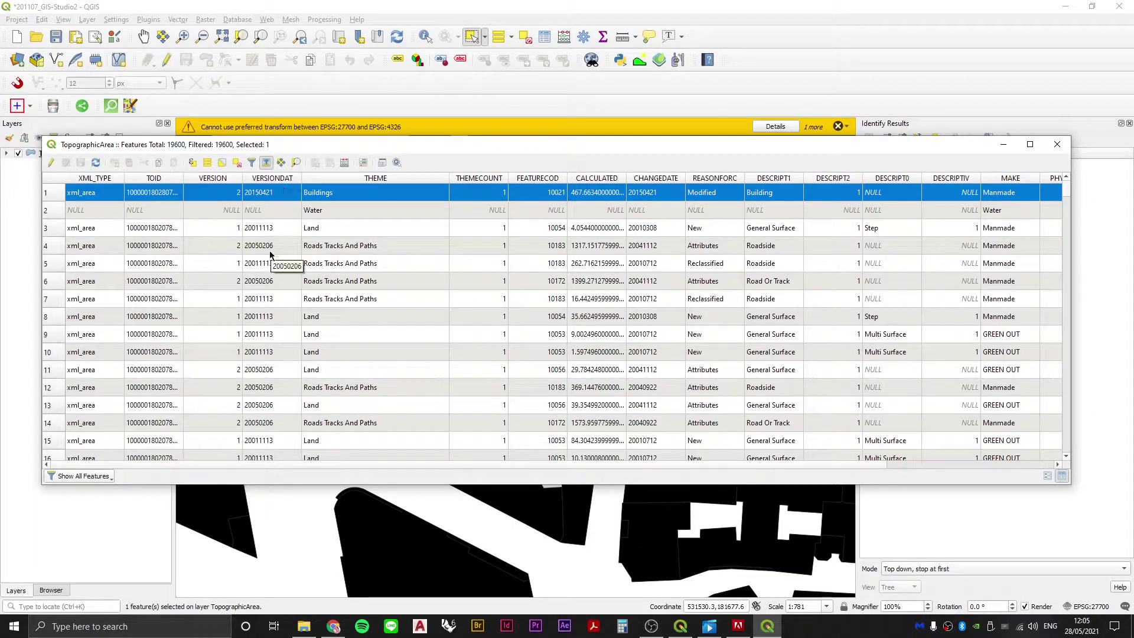
scroll(267, 263, up, 6)
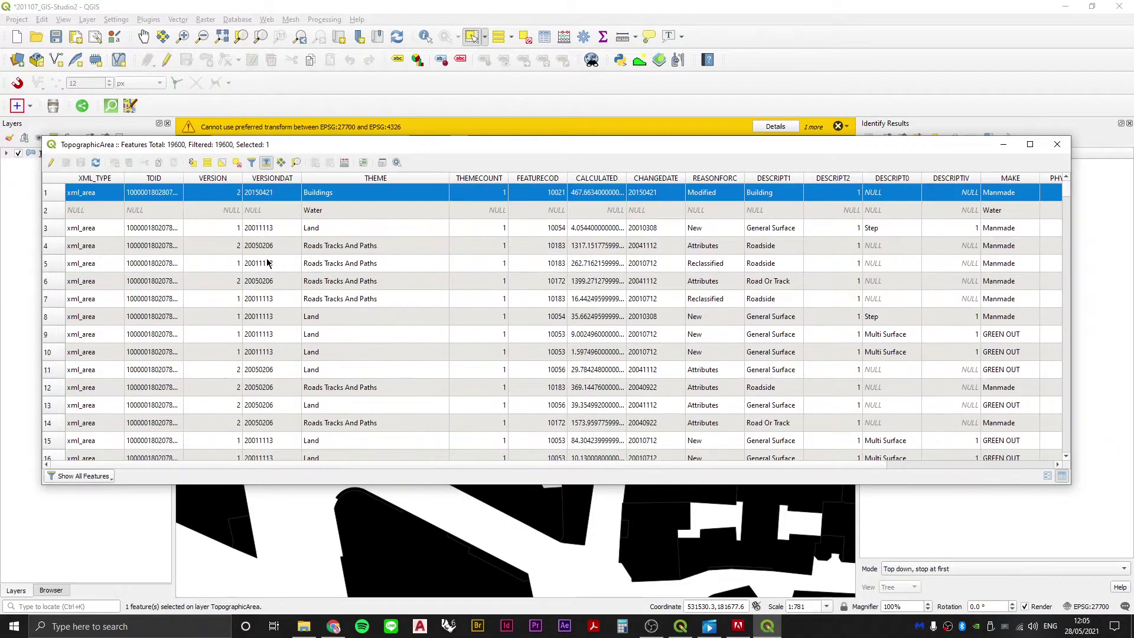
drag(379, 149, 355, 435)
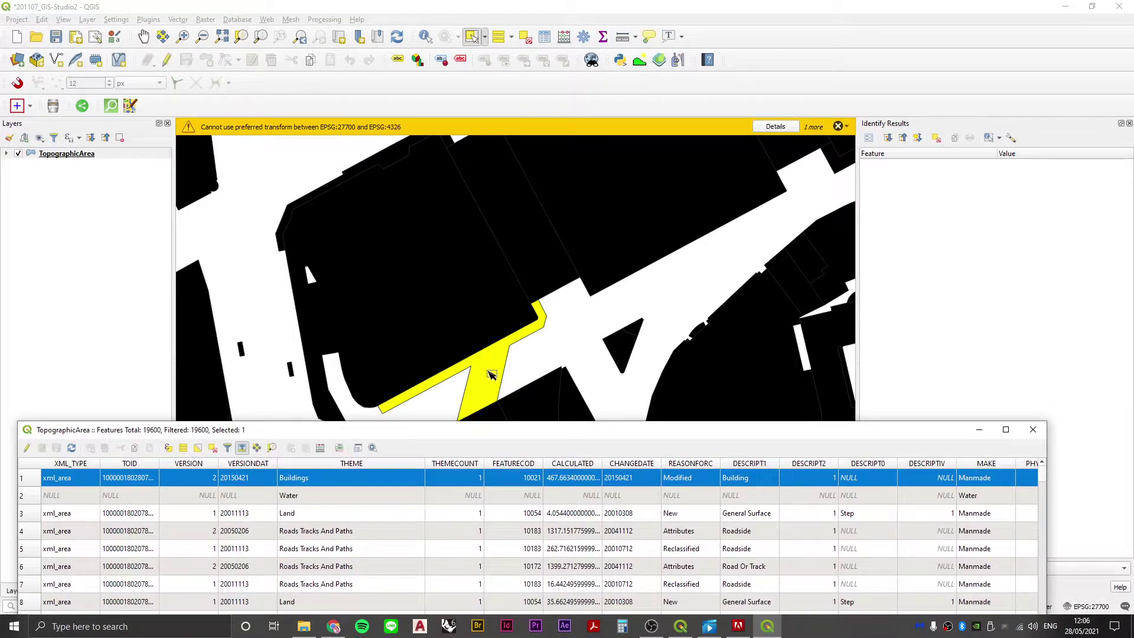
drag(479, 435, 531, 158)
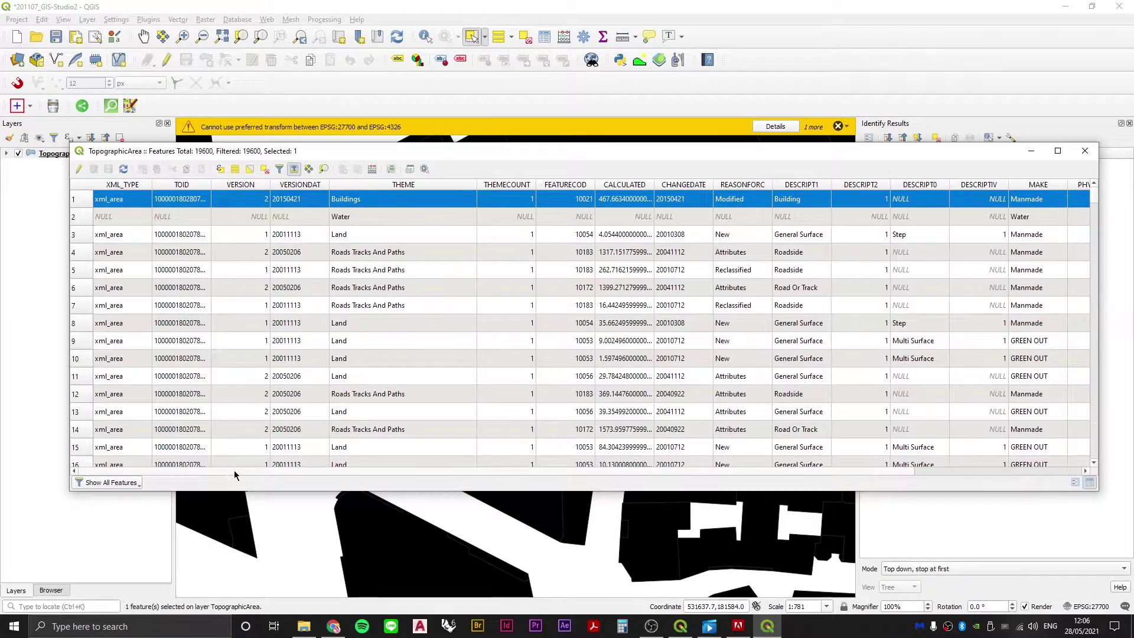
Step: Scroll across the columns to review the bridge record's fields, including THEME Buildings
scroll(254, 470, right, 3)
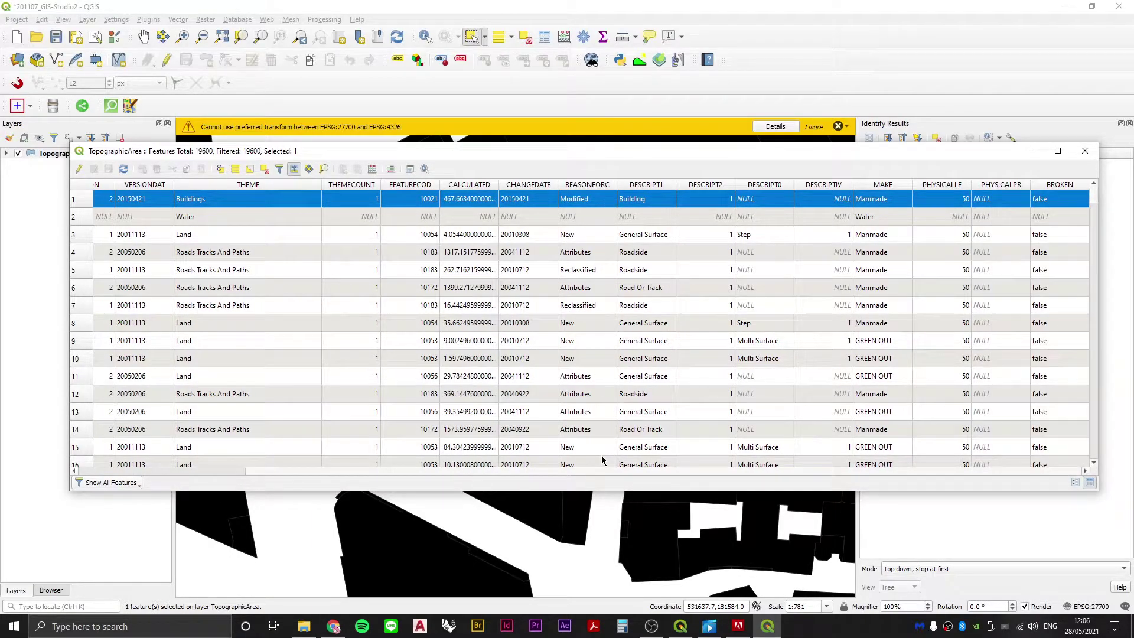
scroll(285, 463, left, 3)
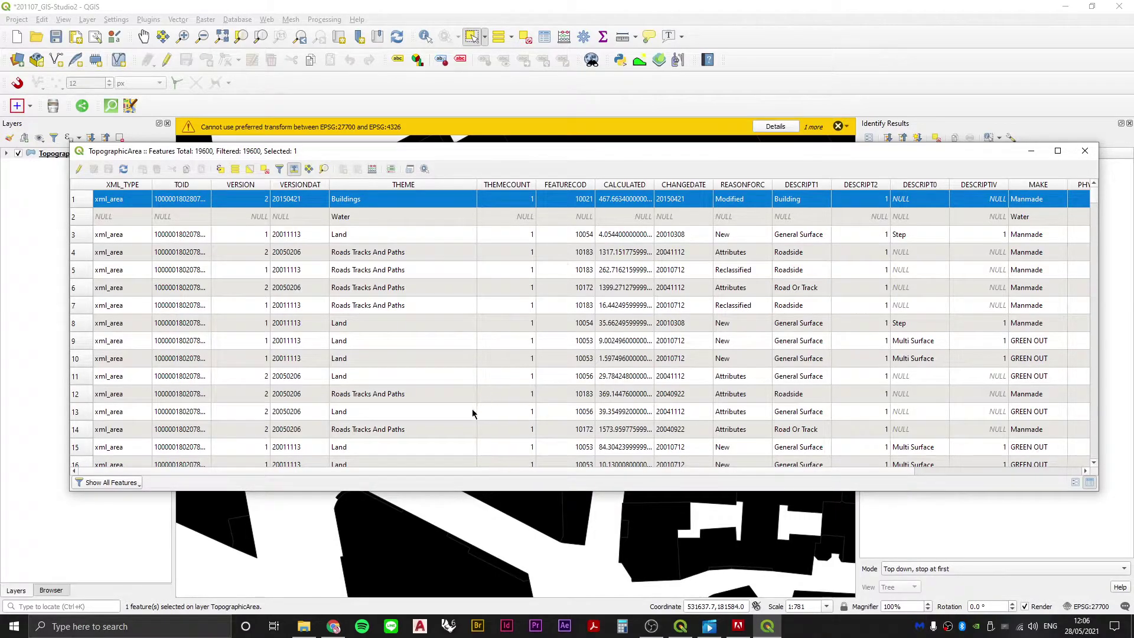
scroll(350, 471, right, 3)
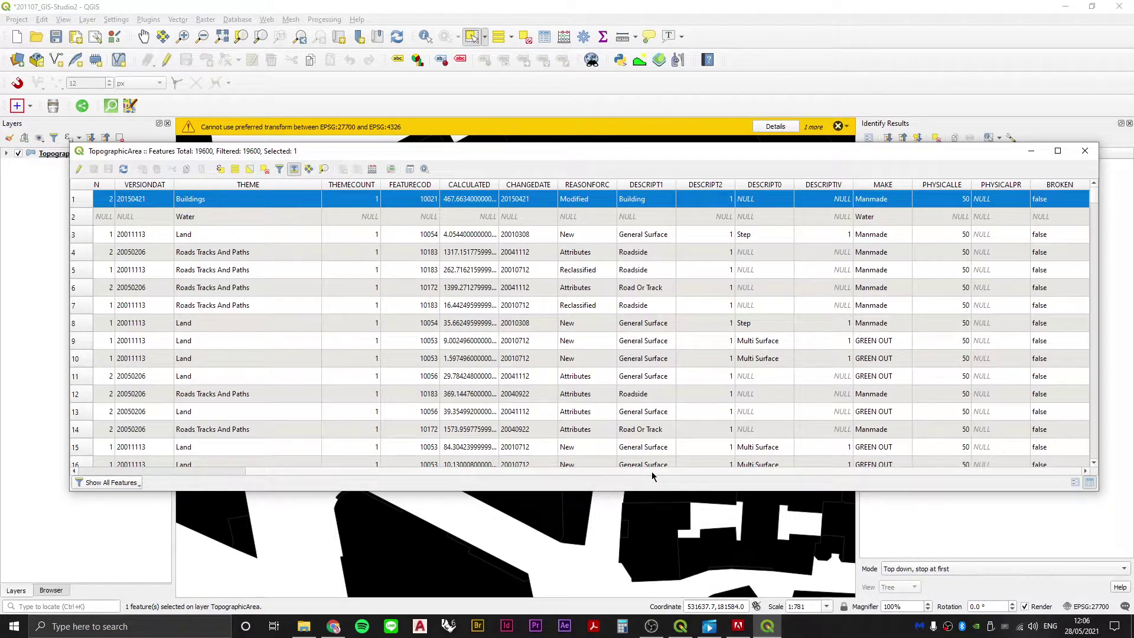
scroll(233, 455, left, 3)
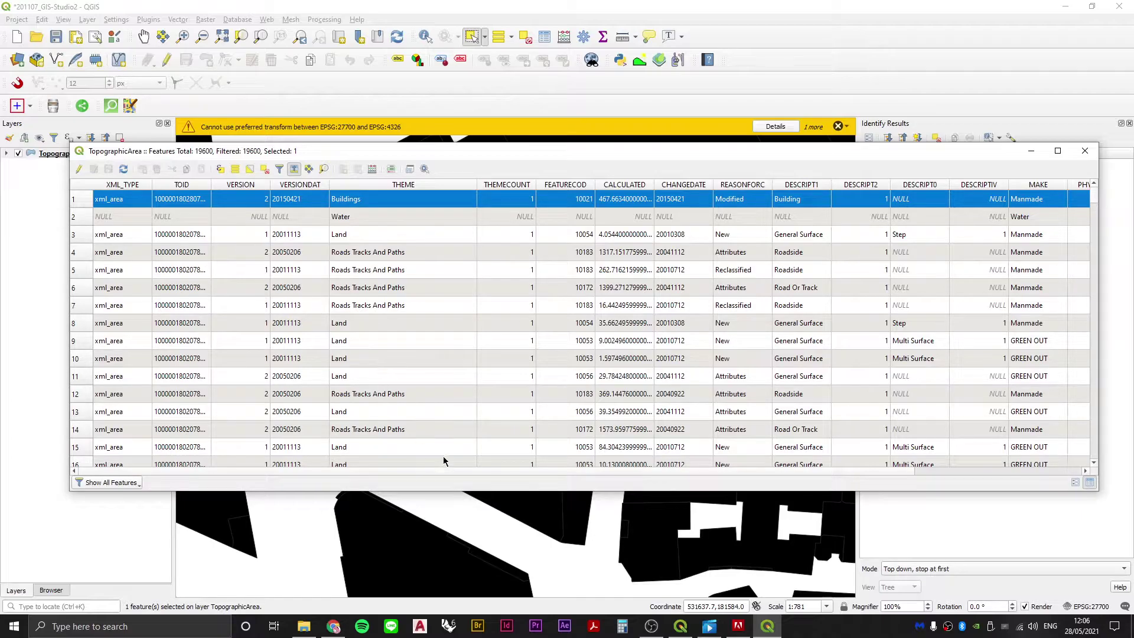
scroll(404, 473, right, 3)
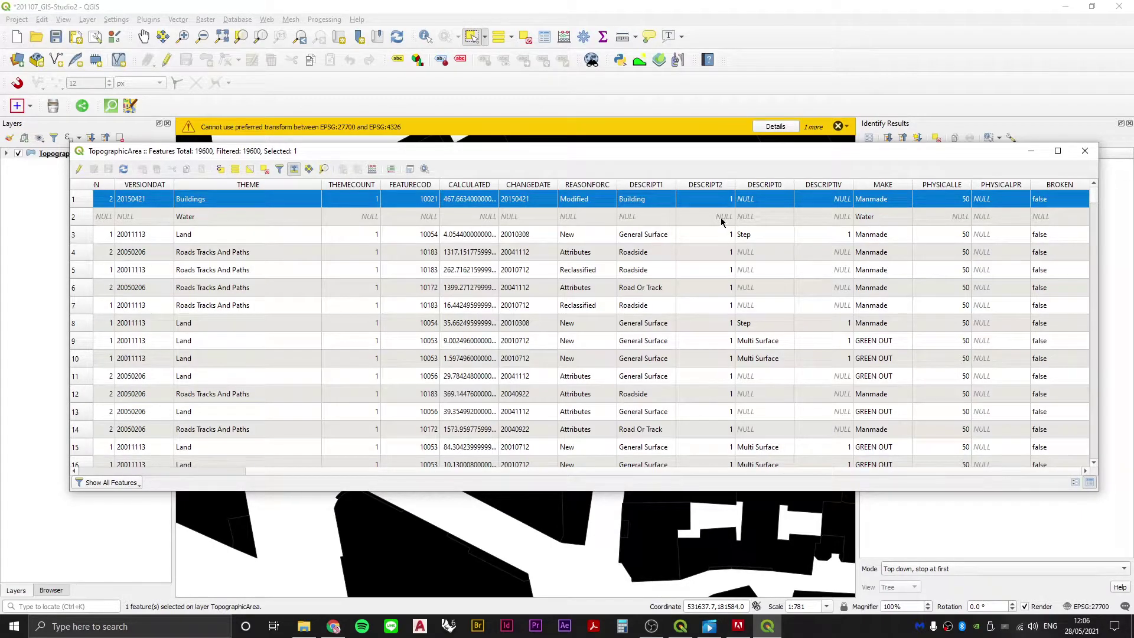
scroll(402, 200, left, 3)
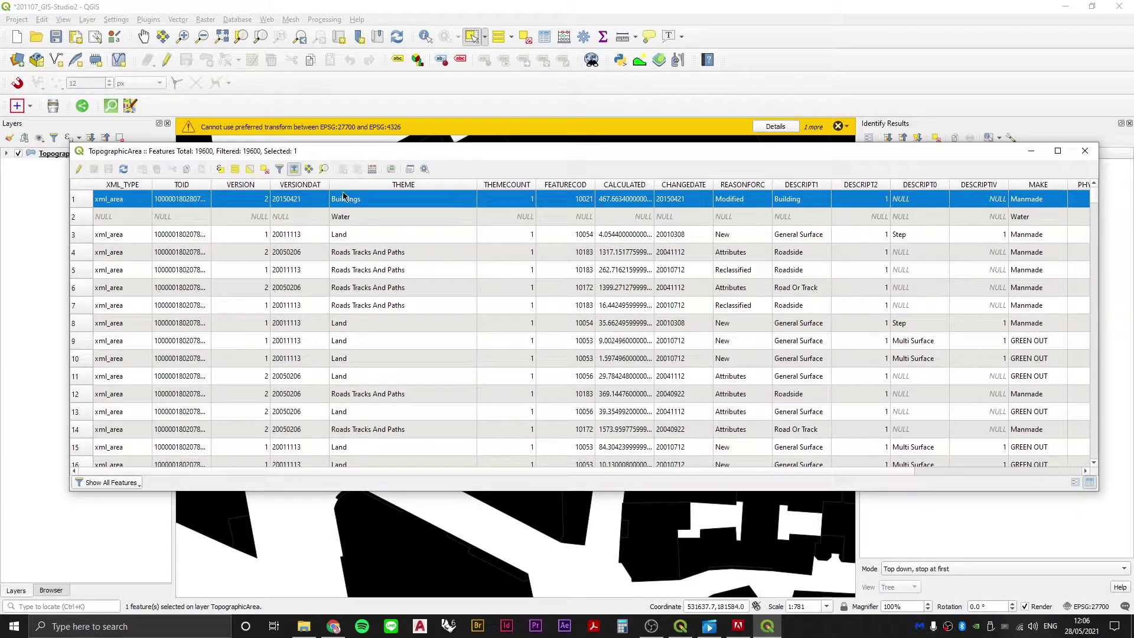
scroll(445, 418, right, 3)
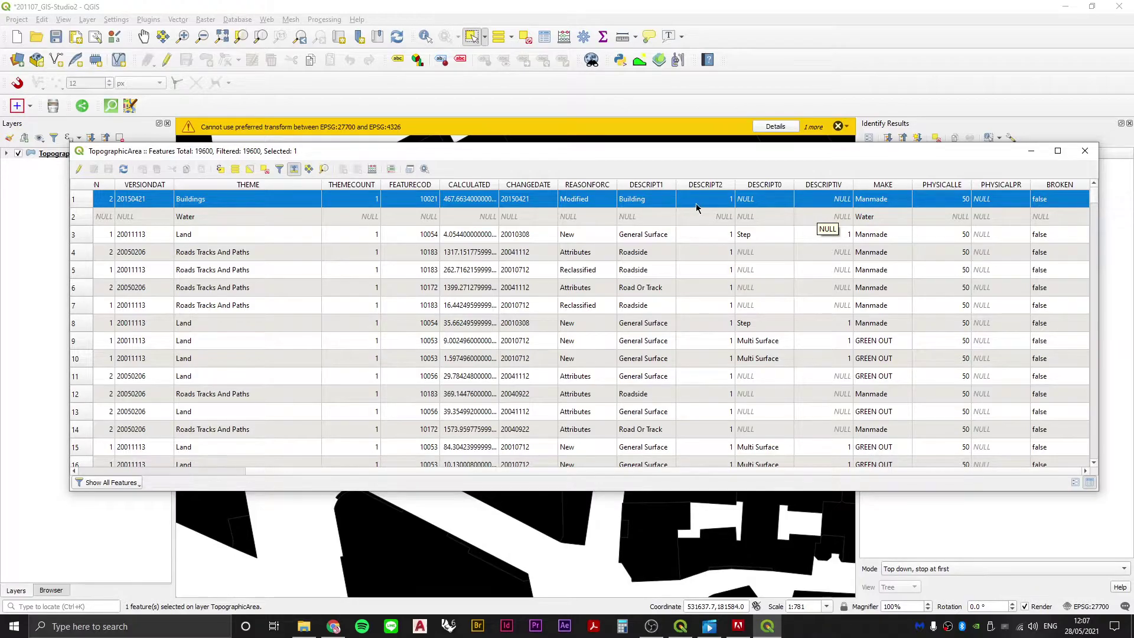
Step: Reopen the attribute table with F6, turn on editing, and open the bridge's THEME cell
drag(612, 157, 594, 437)
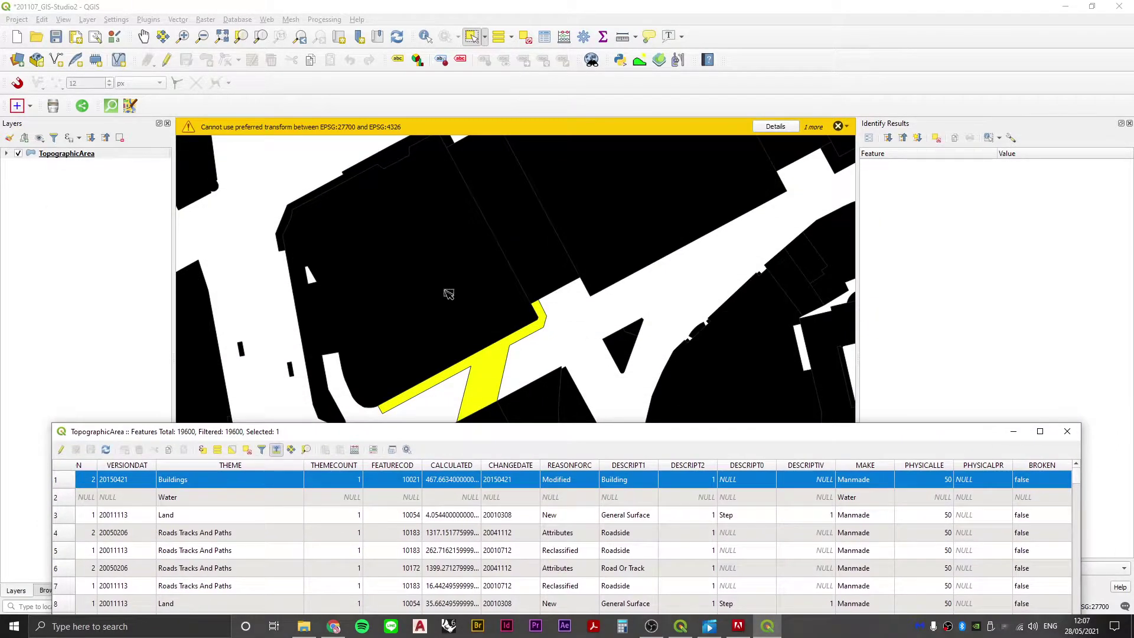
click(448, 291)
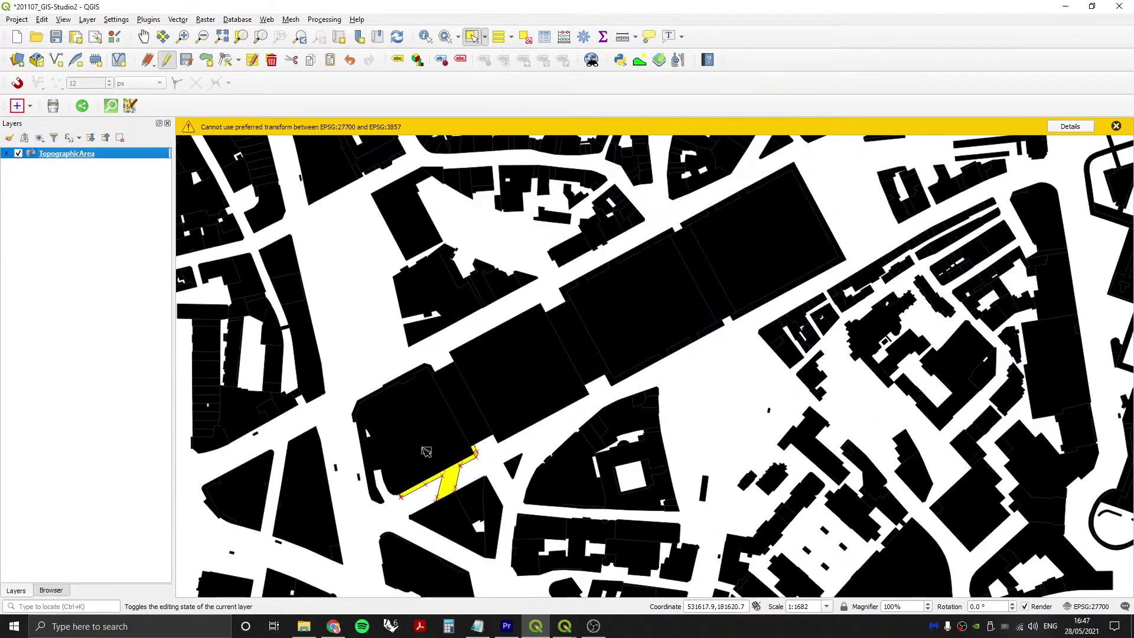
key(F6)
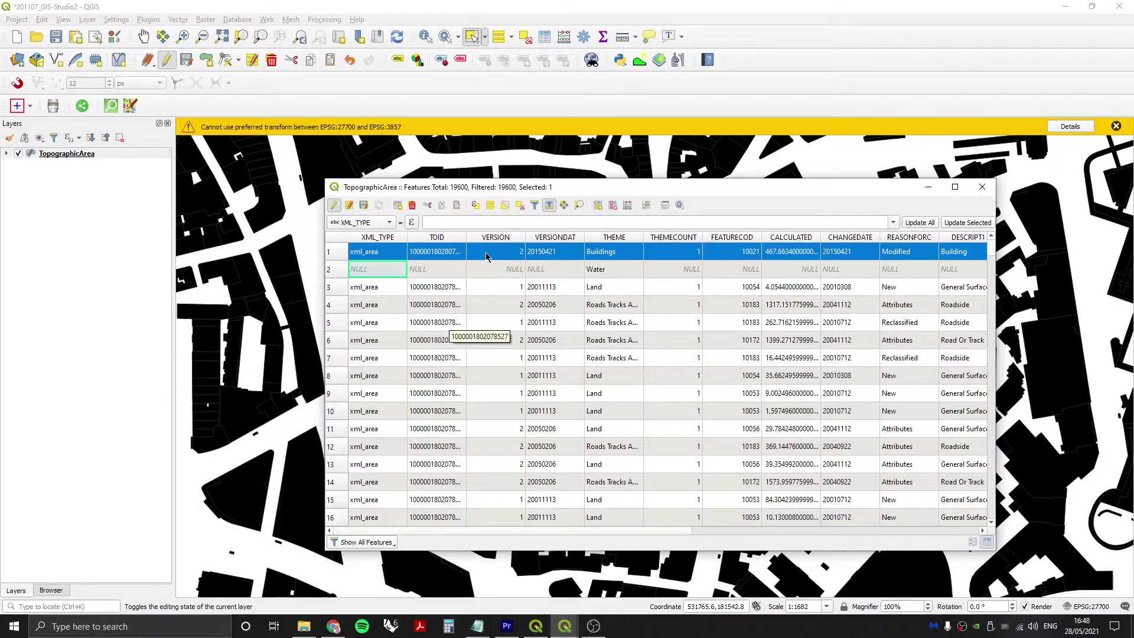
double_click(607, 252)
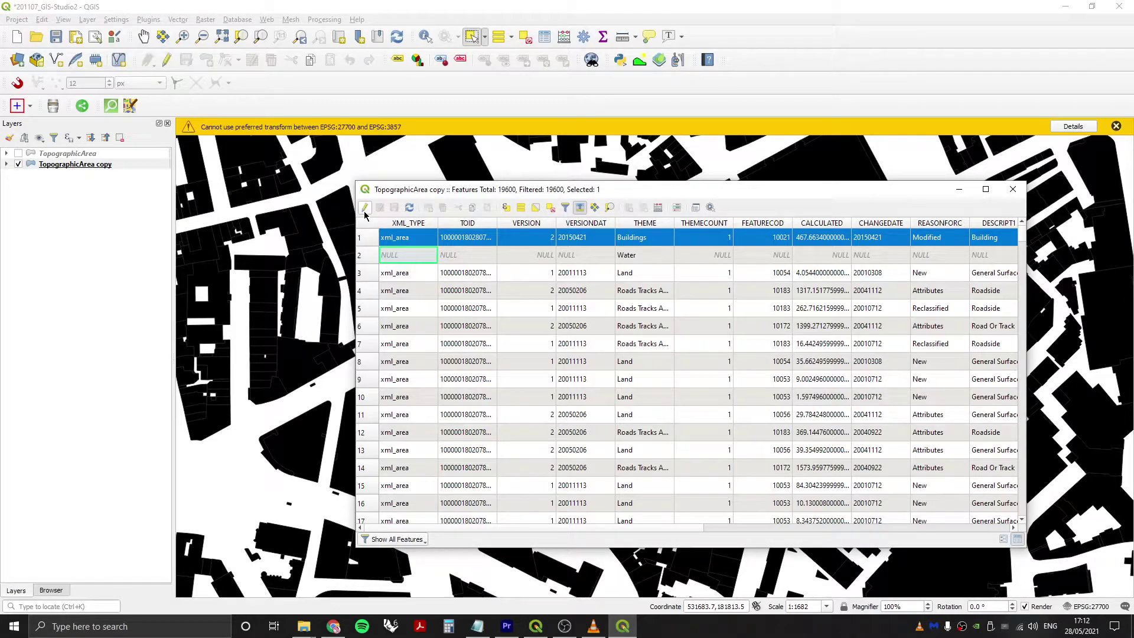
click(365, 208)
double_click(641, 254)
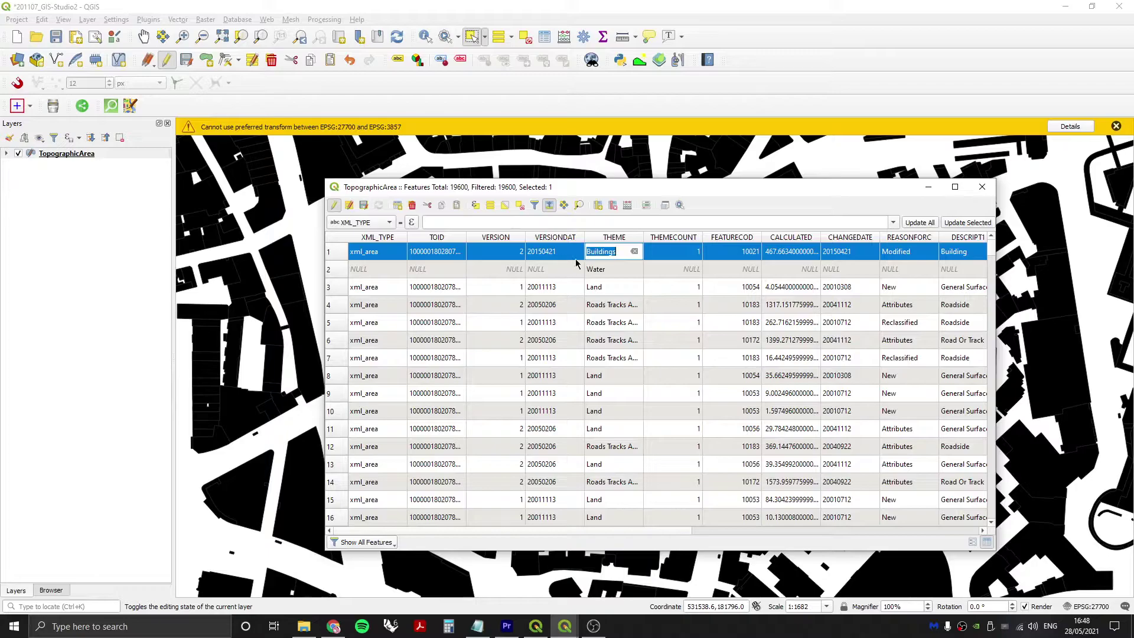
Step: Change the bridge's THEME to Building-bridge and save the layer edits
drag(479, 190, 555, 209)
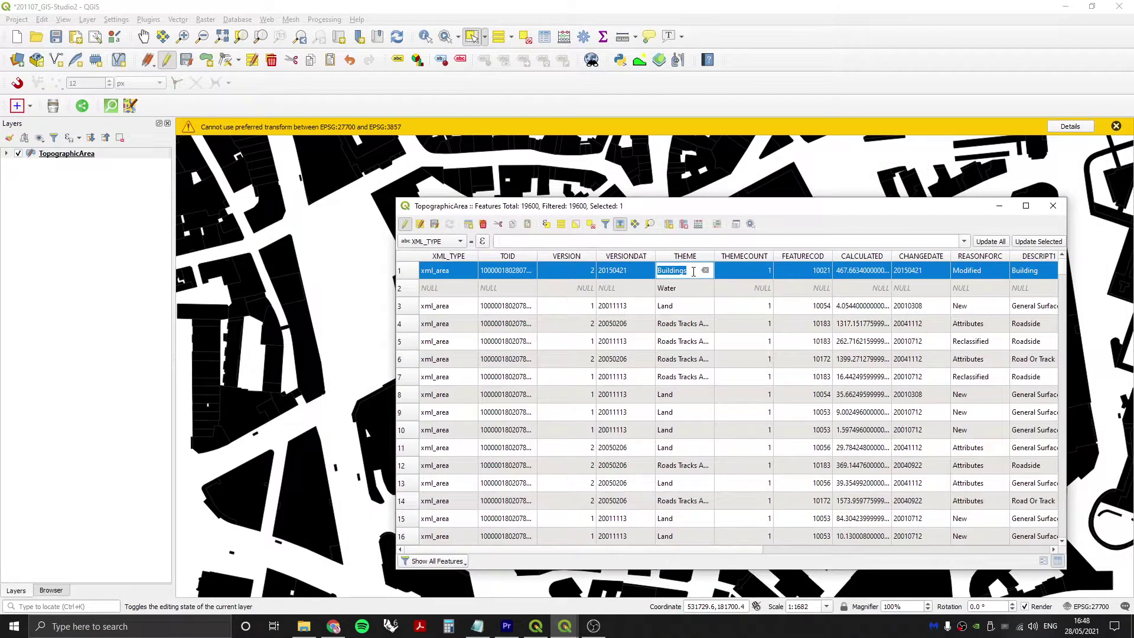
click(693, 271)
text(-bridge)
key(Return)
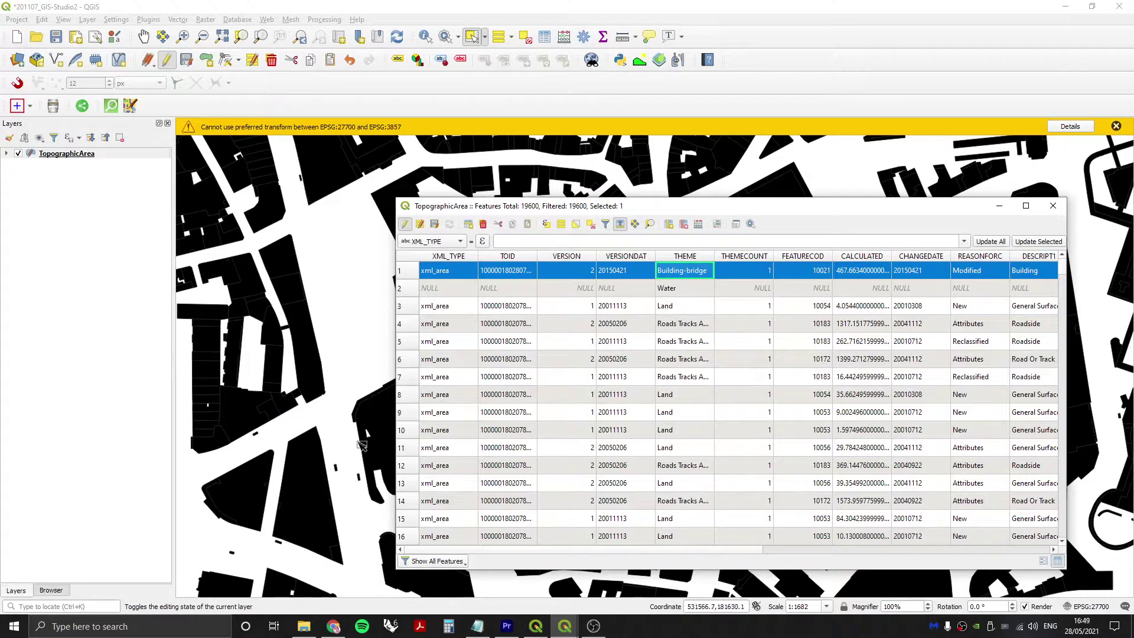
mouse_move(502, 206)
mouse_down()
mouse_move(640, 168)
mouse_move(492, 212)
mouse_up()
click(415, 227)
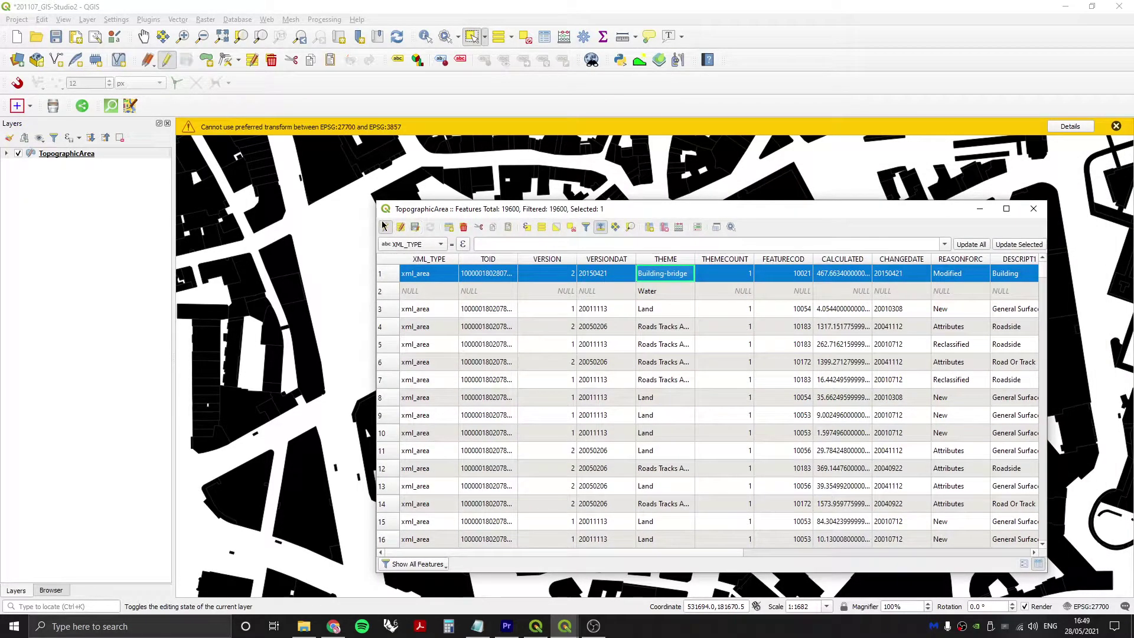
Step: Reclassify the TopographicArea symbology to add a green Building-bridge category, then clear the selection
right_click(83, 155)
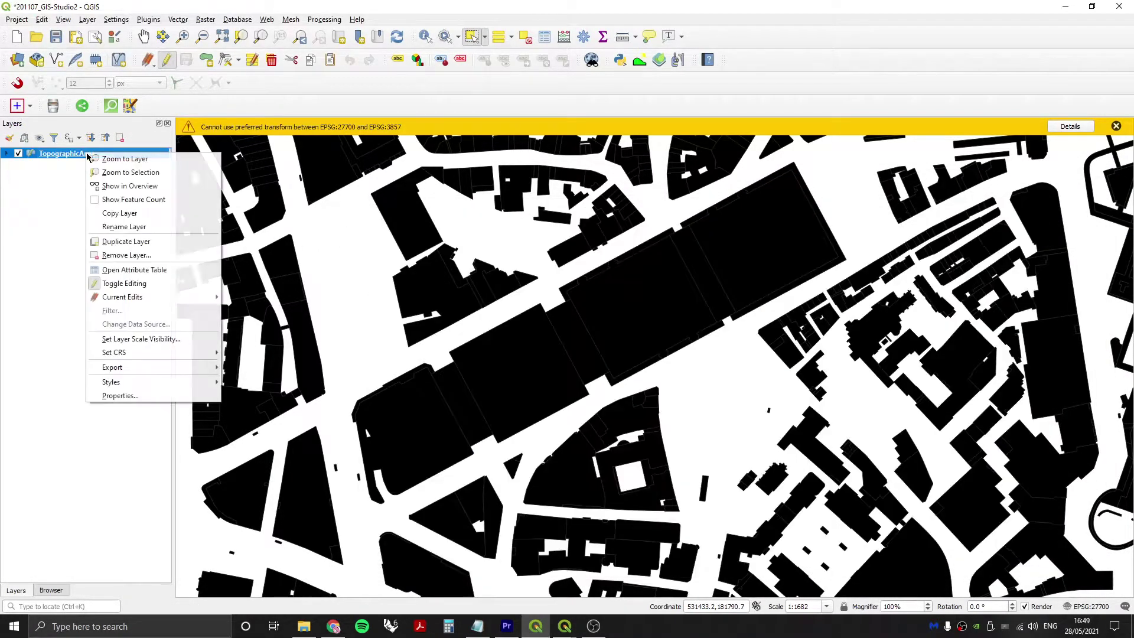
click(129, 395)
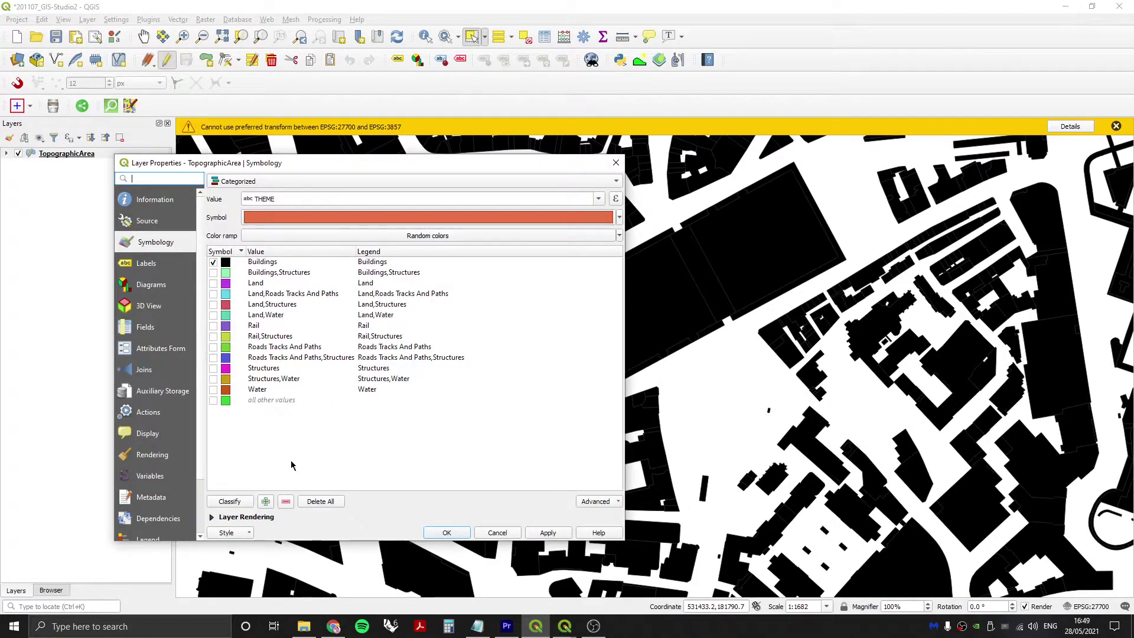
click(232, 502)
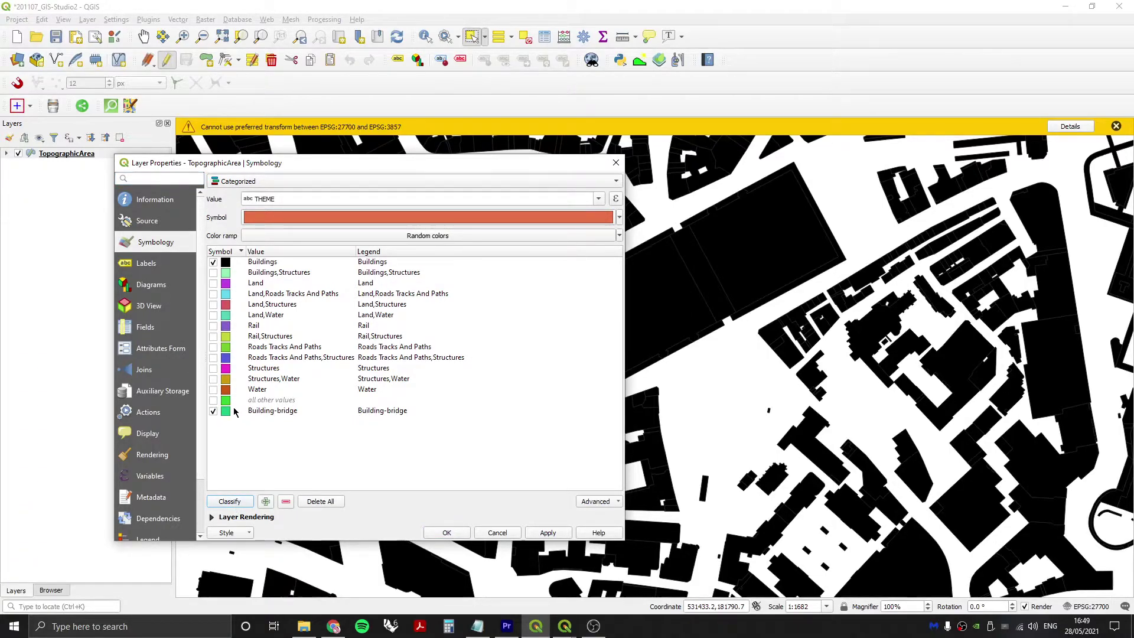
click(547, 533)
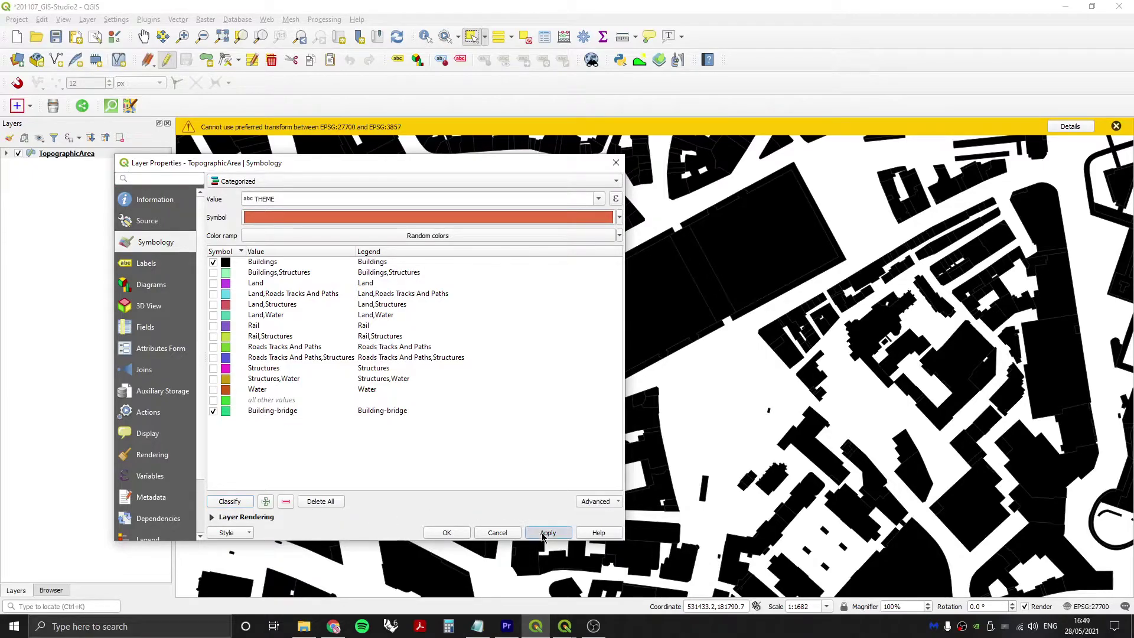
drag(386, 163, 1002, 134)
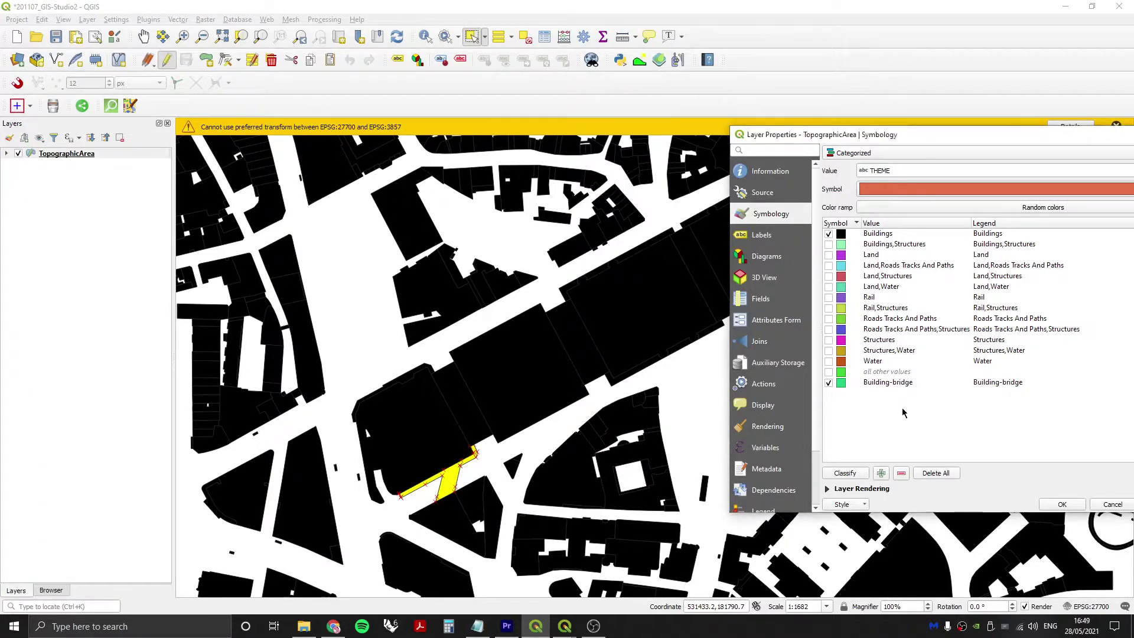
drag(921, 141, 660, 162)
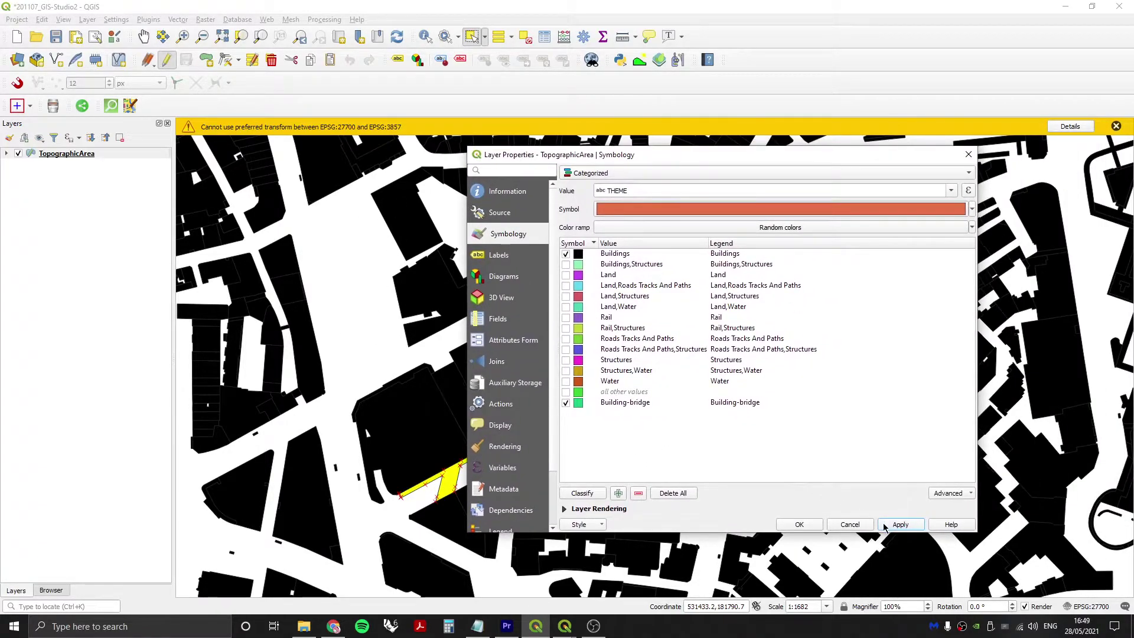
click(834, 526)
click(359, 331)
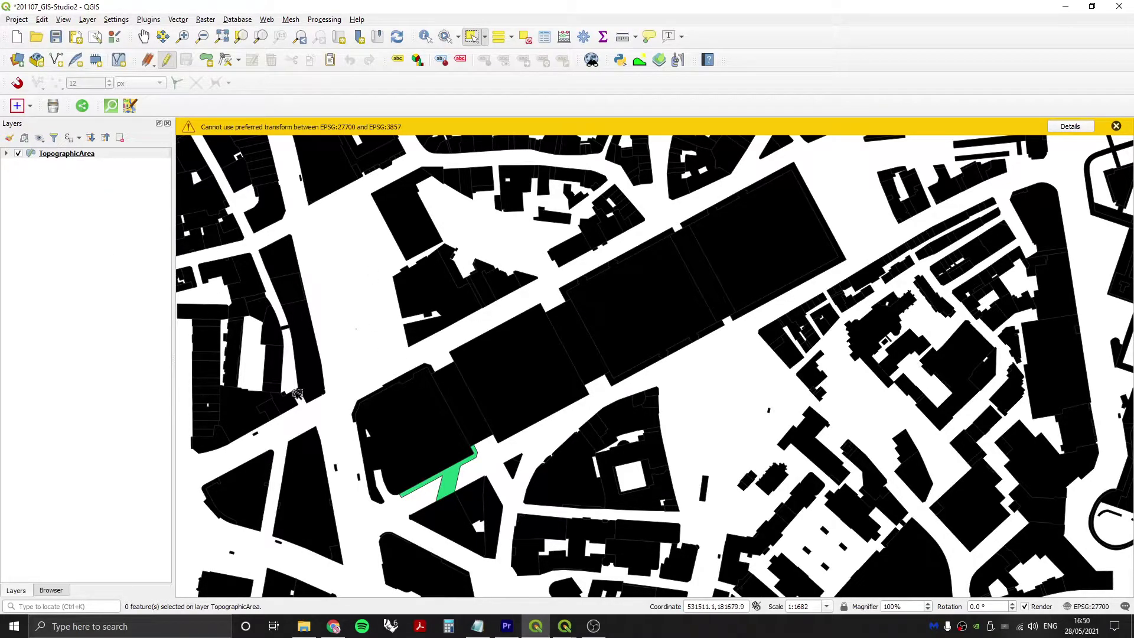
click(407, 491)
click(387, 475)
Step: Select the green bridge strip, set its THEME back to Buildings, and save the edits
click(564, 626)
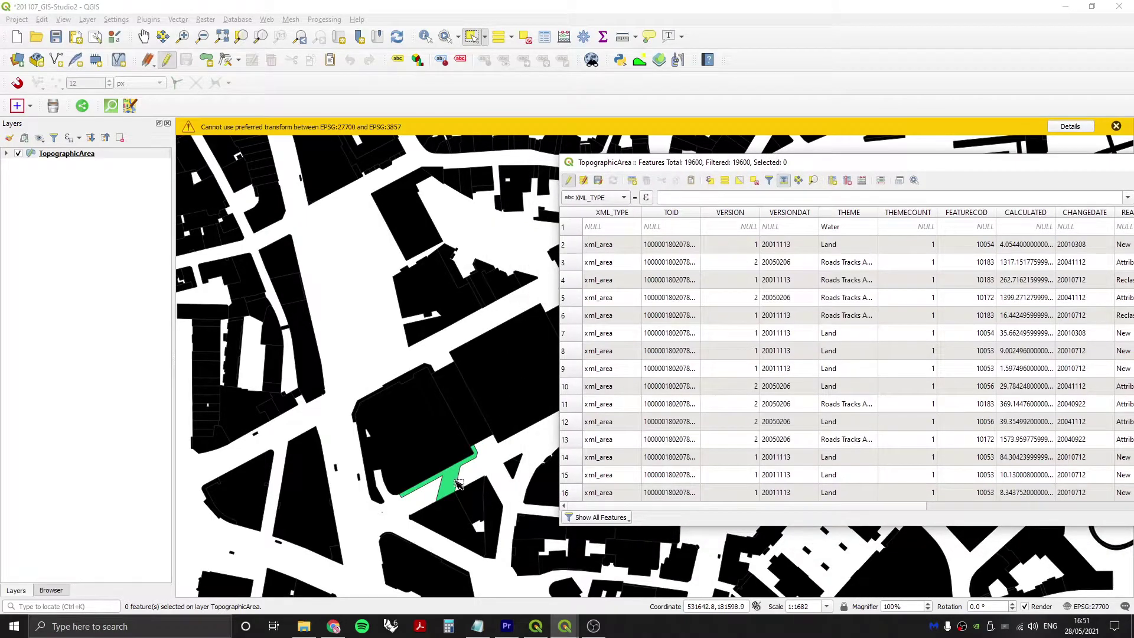
click(457, 484)
click(450, 481)
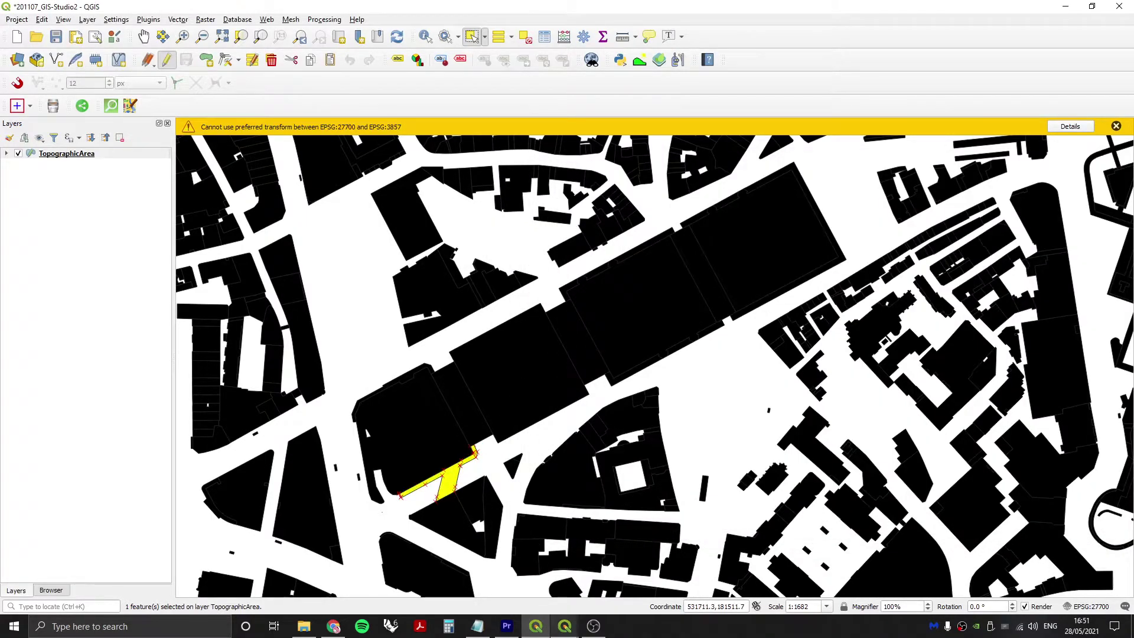
click(564, 626)
double_click(842, 228)
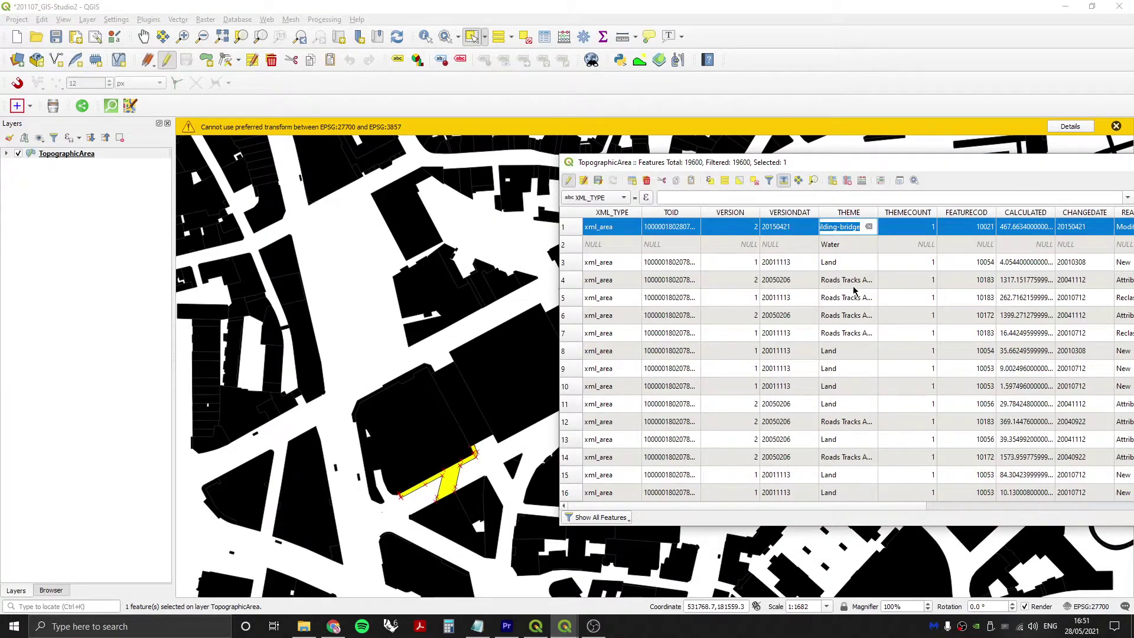
text(Buildings)
key(Return)
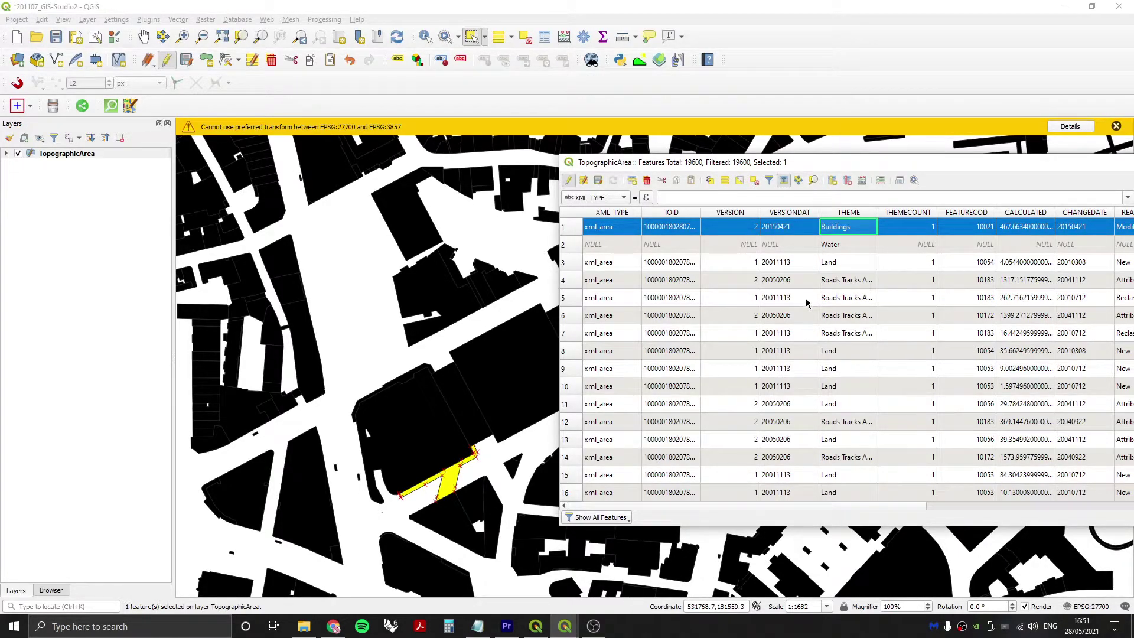
click(598, 180)
click(434, 337)
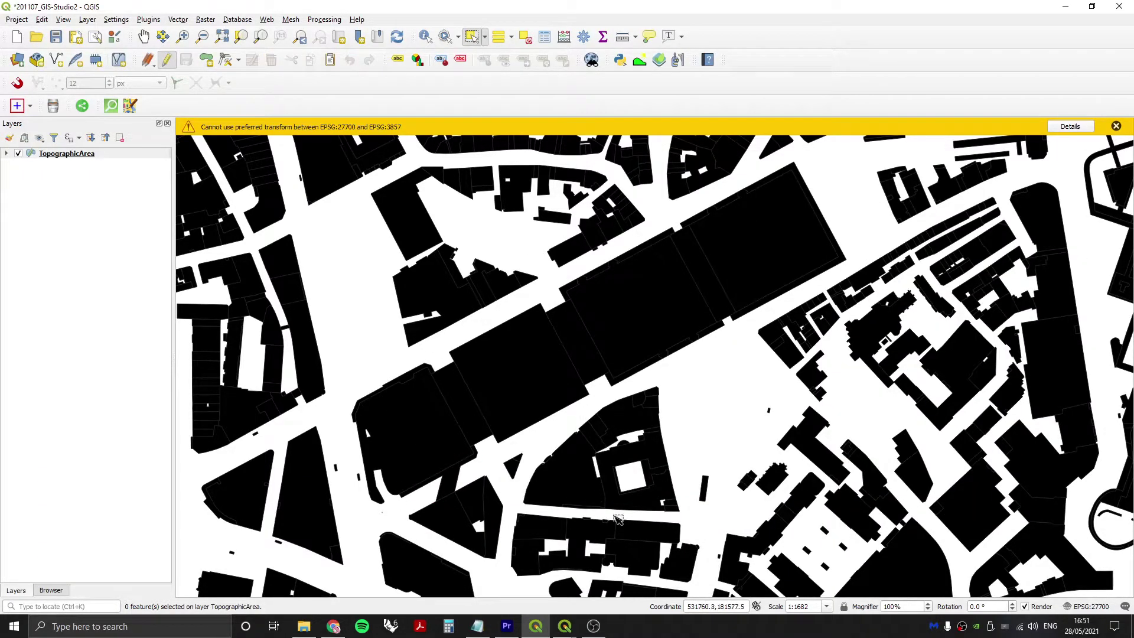
click(565, 626)
Step: Enable editing and add a Text (string) field named Bridge with length 50
drag(710, 170, 419, 165)
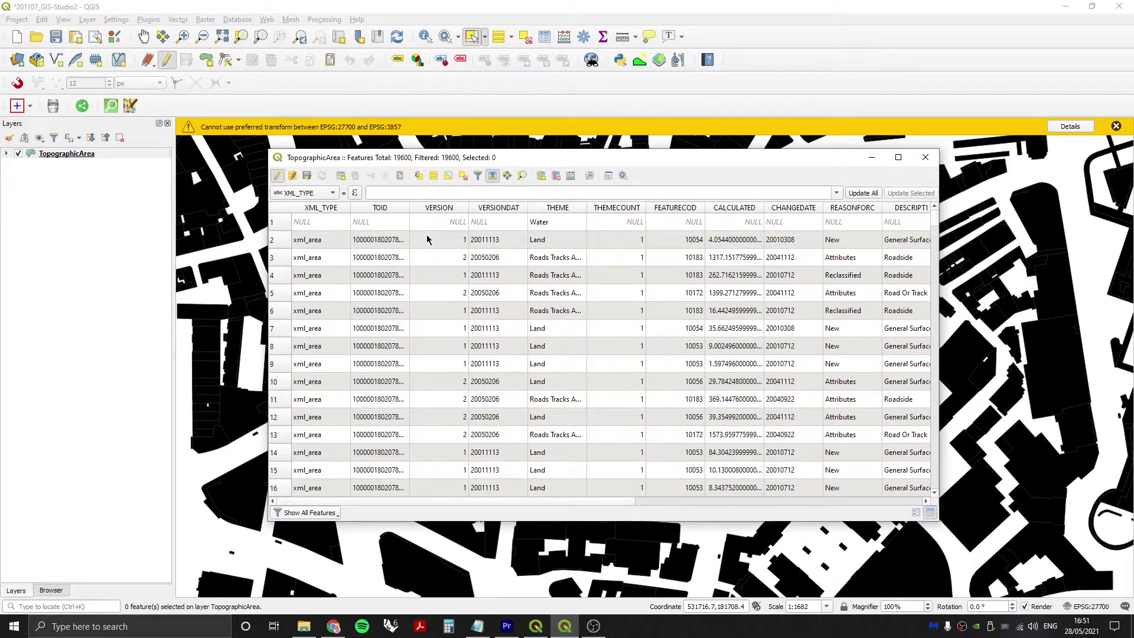
click(276, 177)
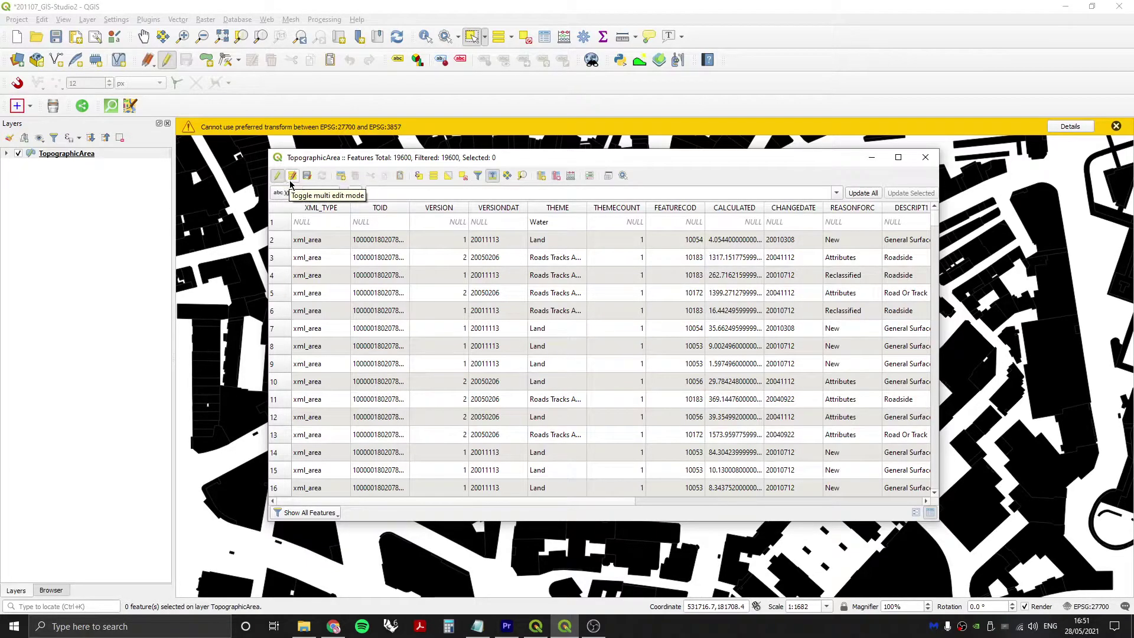
click(541, 176)
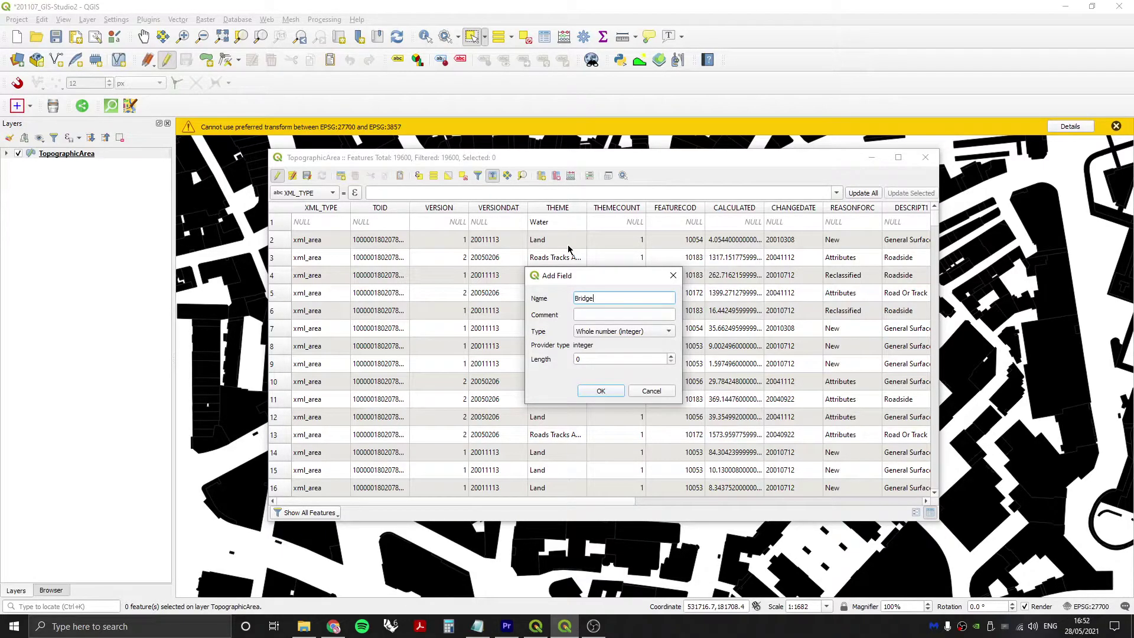
click(595, 336)
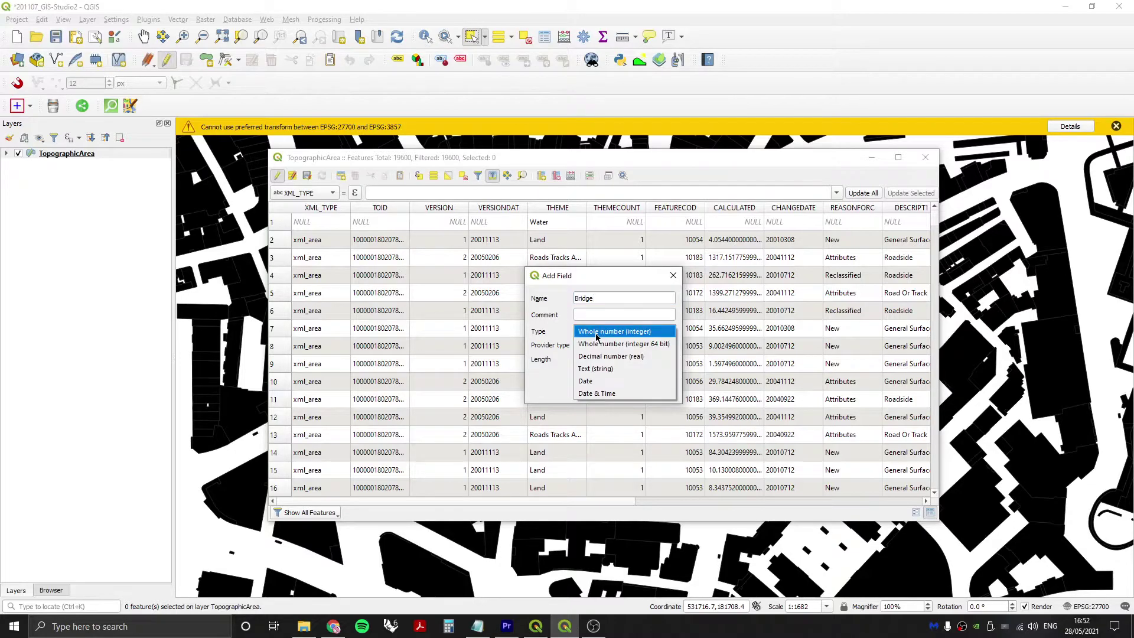
click(606, 368)
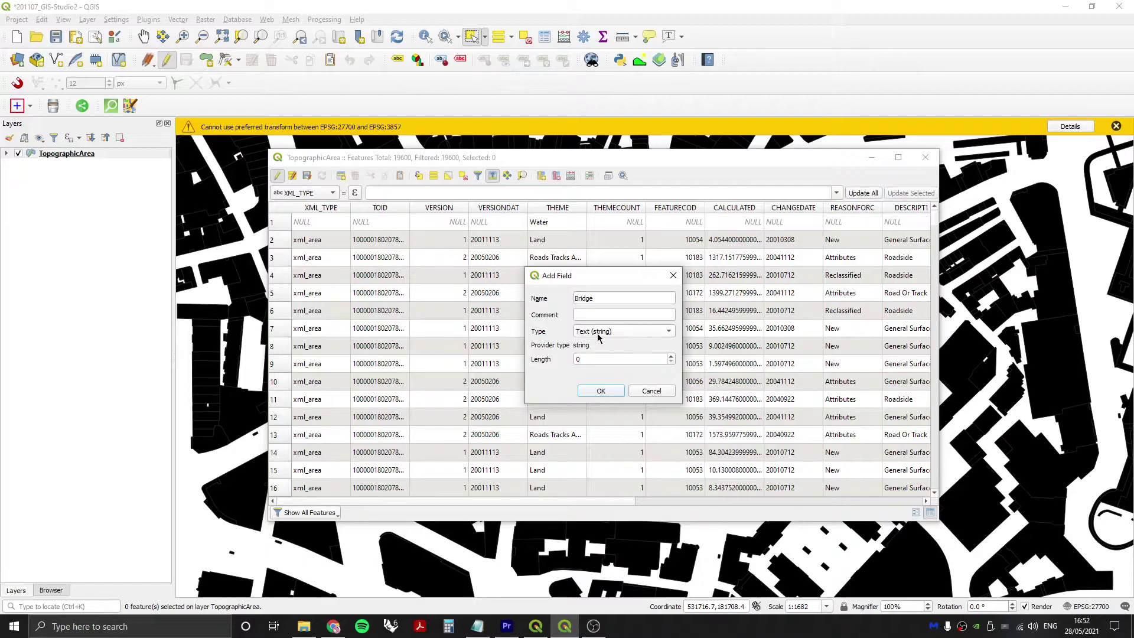
key(Tab)
text(50)
click(601, 393)
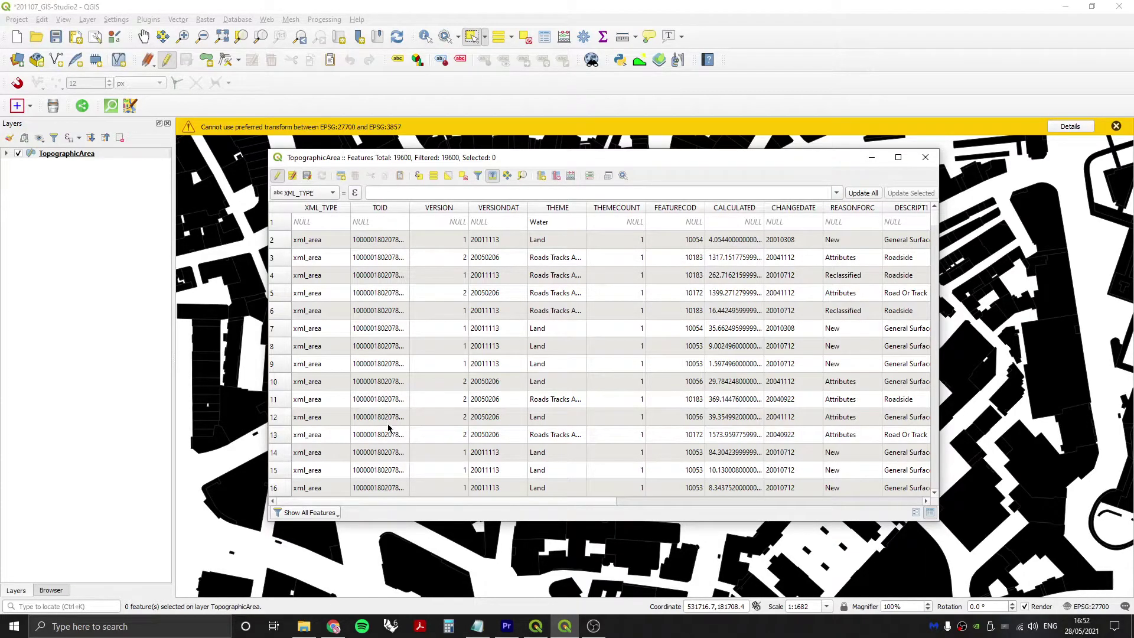
Step: Select the bridge strip on the map and arrange the attribute table beside it
drag(388, 502, 725, 489)
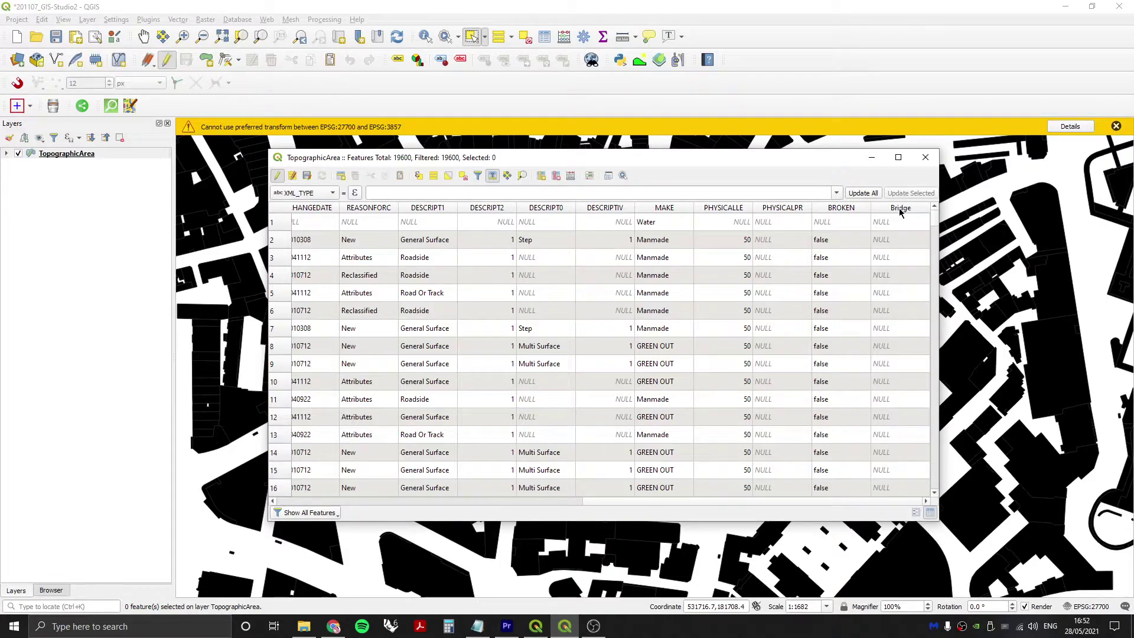
drag(627, 501, 320, 502)
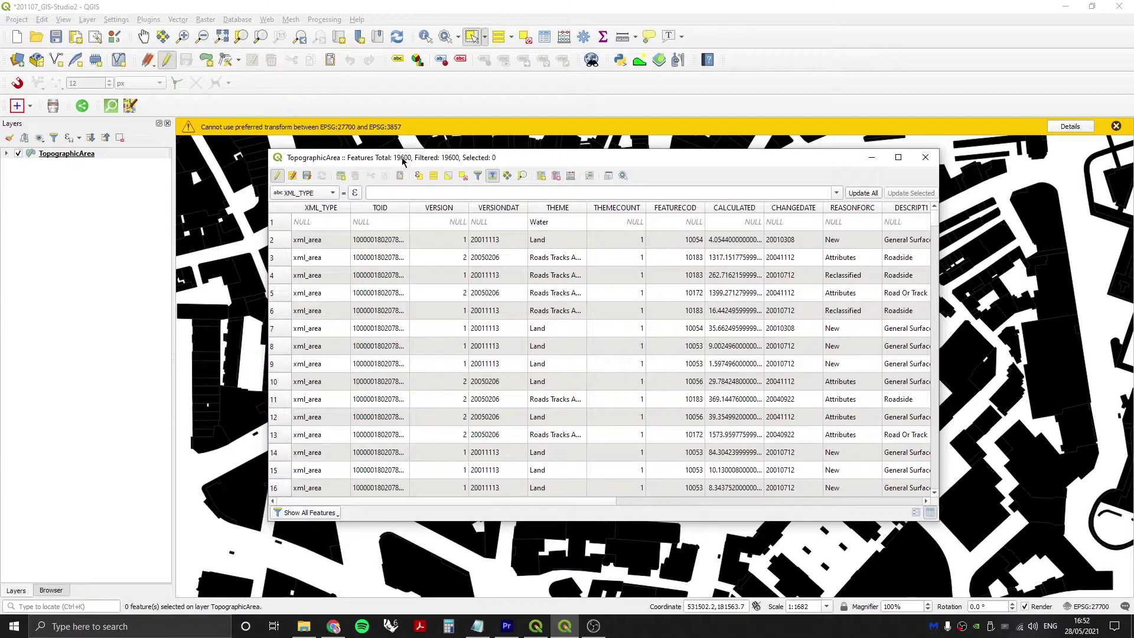
drag(402, 161, 799, 114)
click(452, 478)
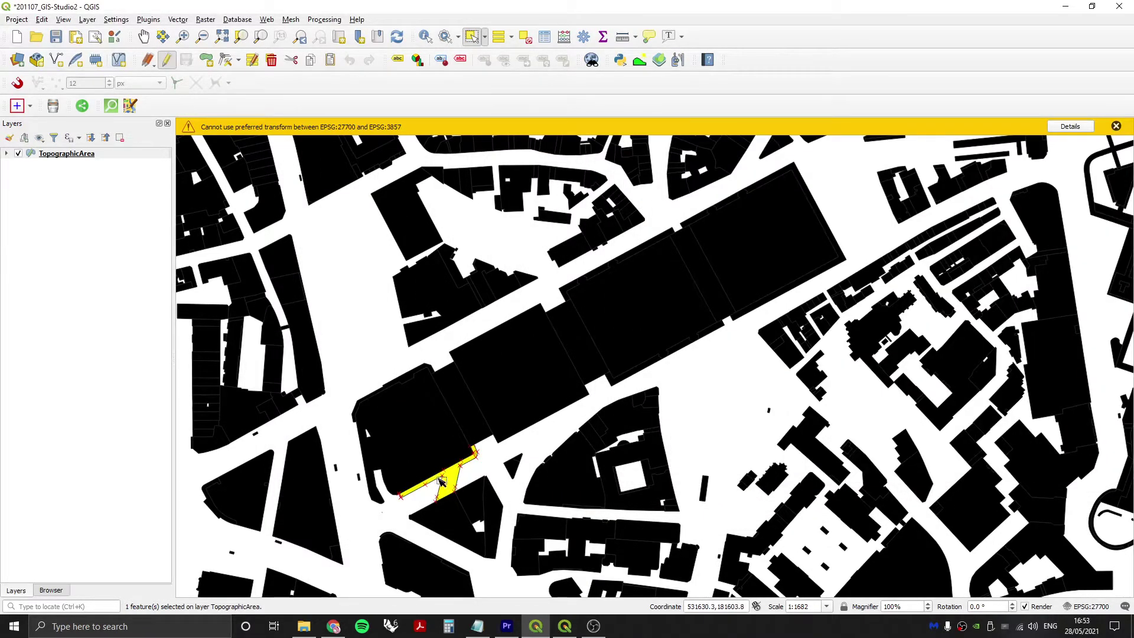
click(565, 626)
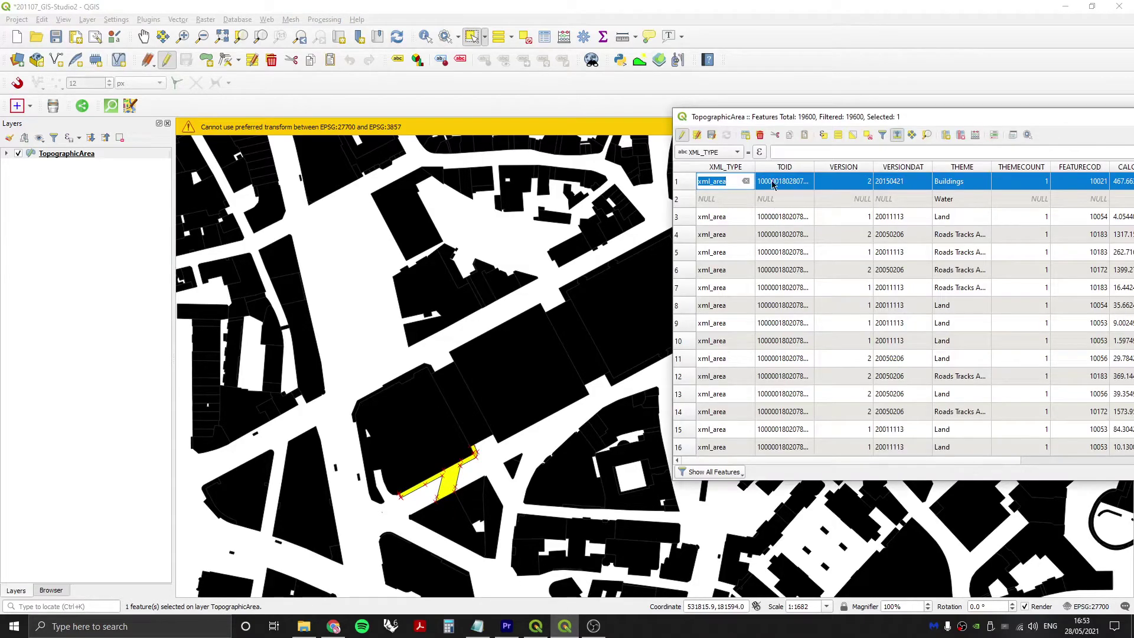
drag(776, 117, 211, 140)
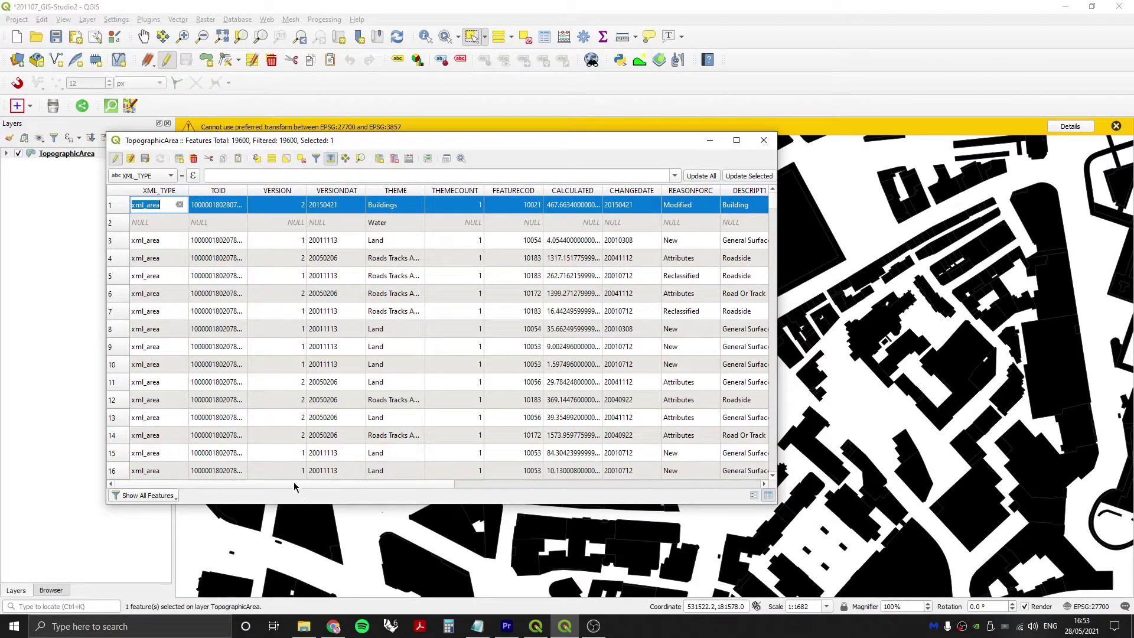
drag(296, 484, 718, 453)
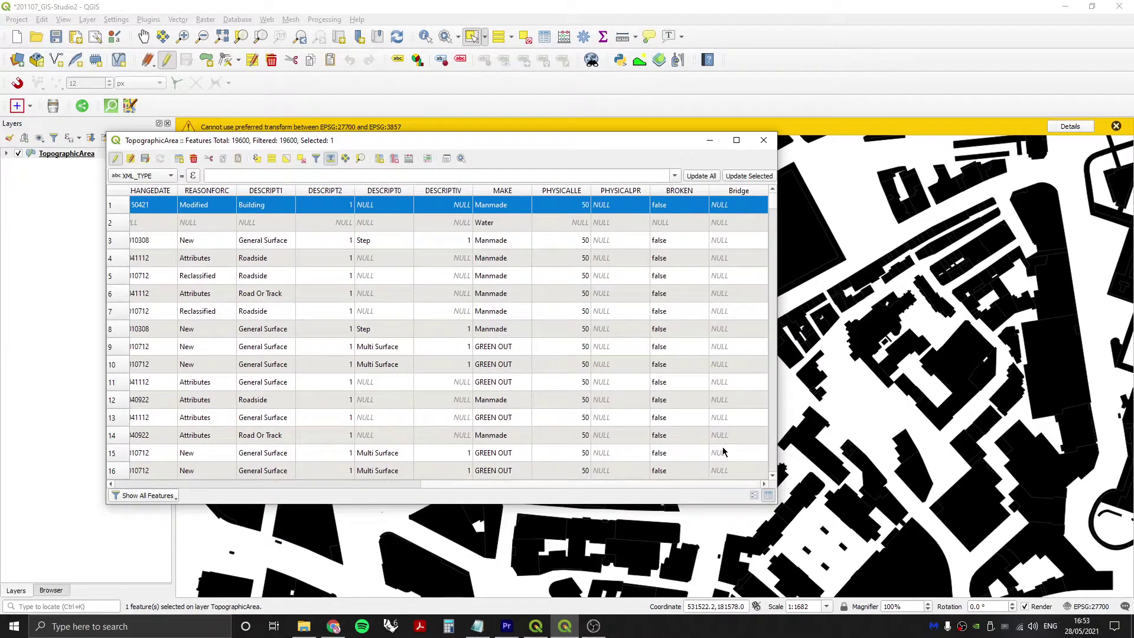
Step: Enter Yes in the strip's Bridge cell, save the layer edits, and close the table
double_click(728, 204)
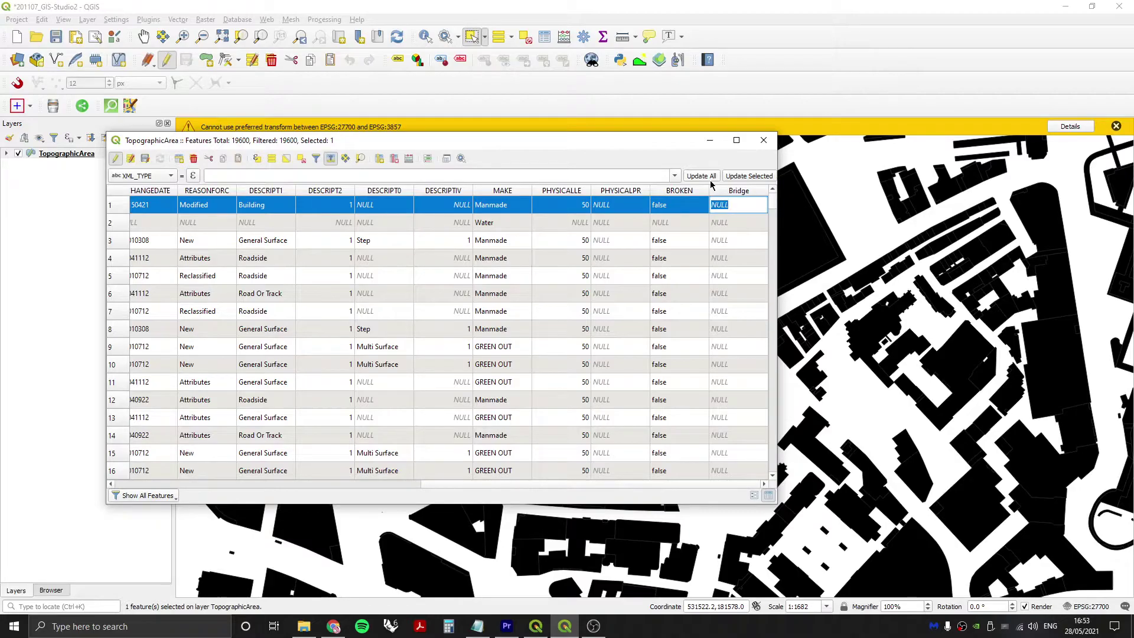
text(Yes)
key(Return)
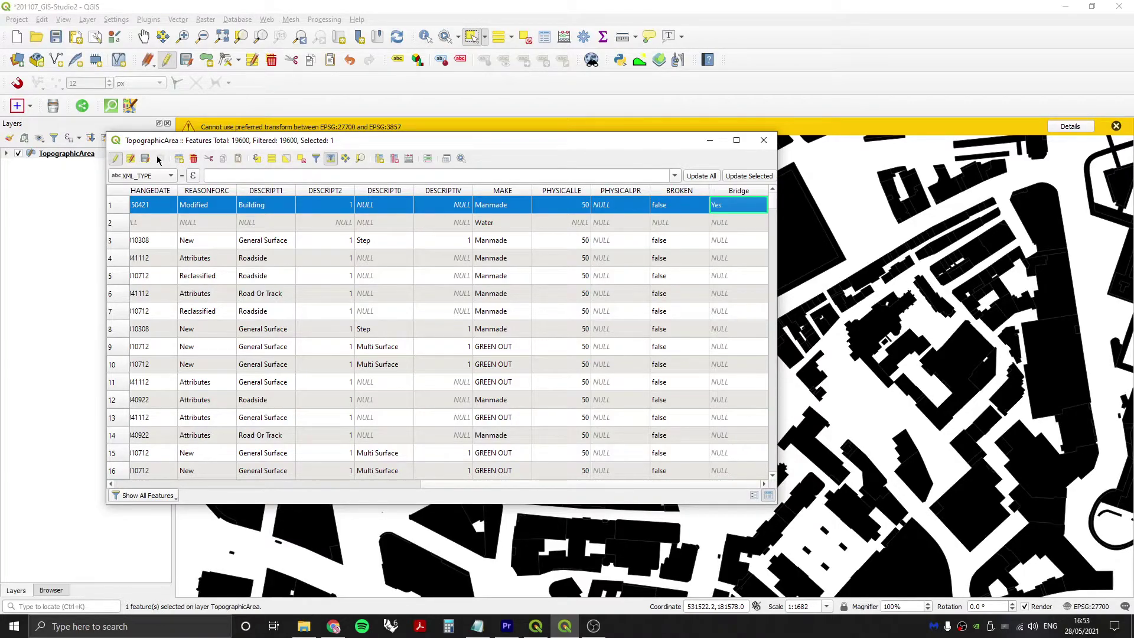
click(145, 158)
scroll(354, 355, left, 10)
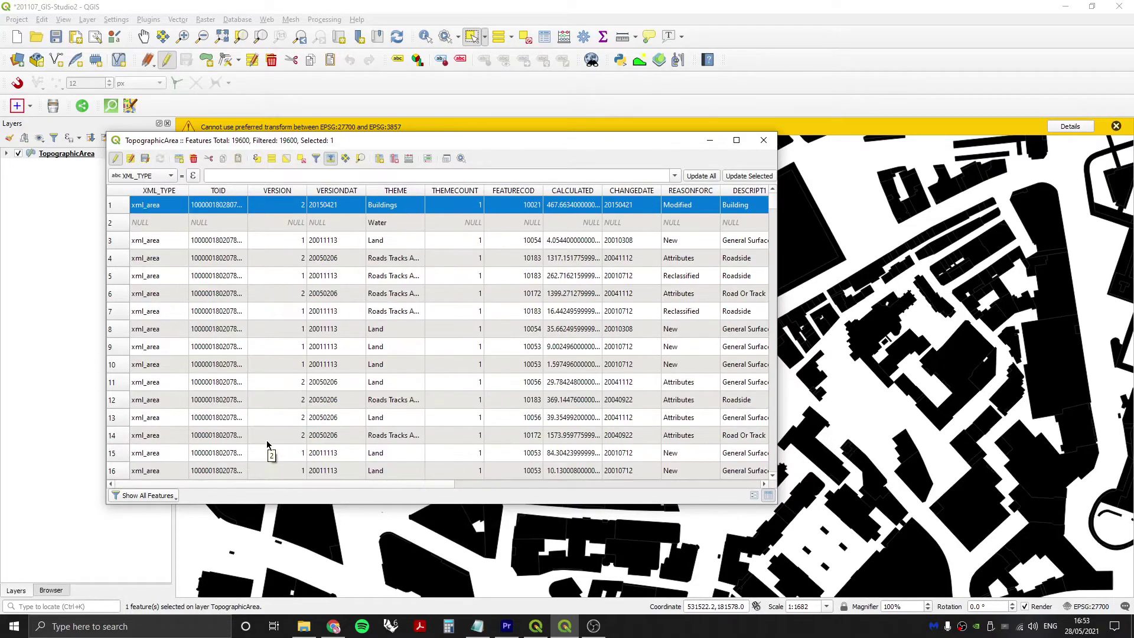
drag(242, 135, 531, 137)
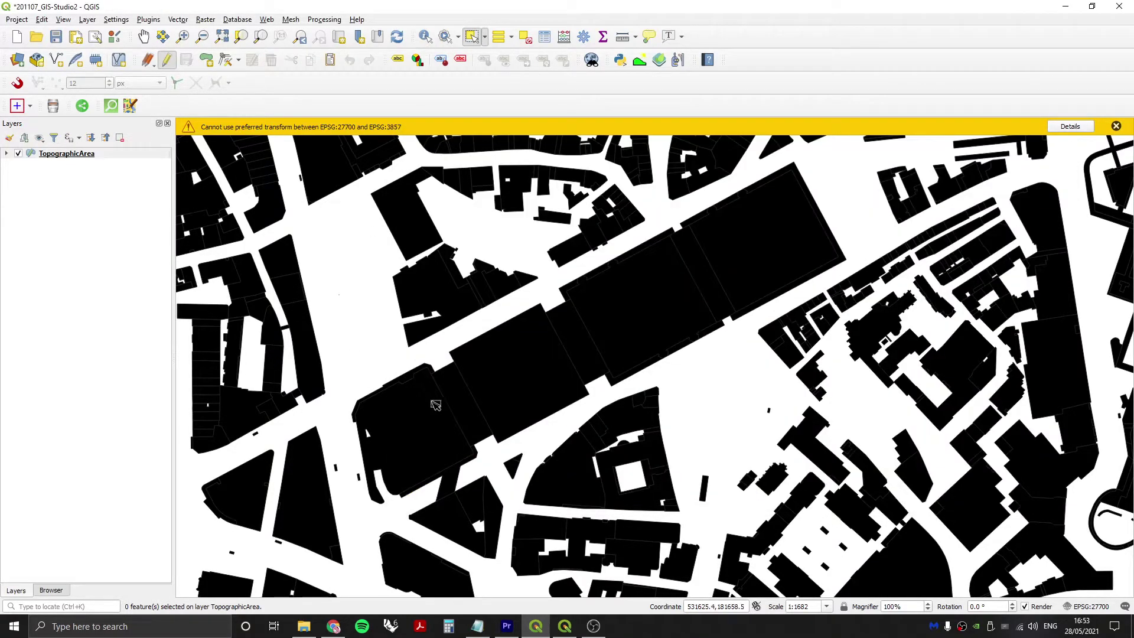
key(Escape)
Step: Select the arcade strips across the long building and bring the attribute table forward
click(460, 390)
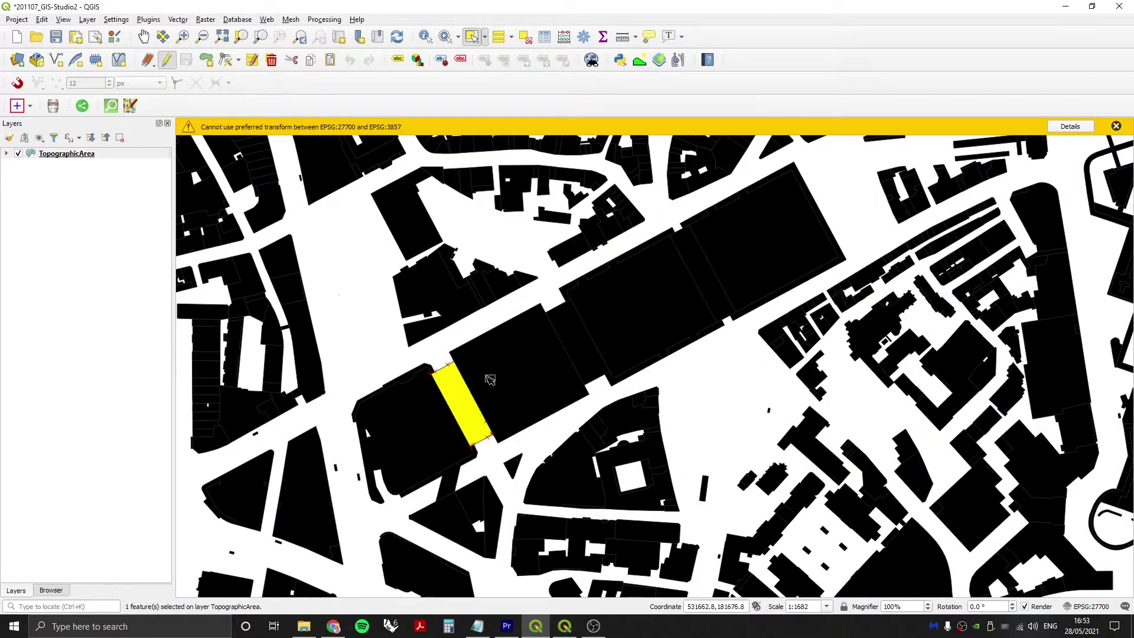
shift+click(699, 254)
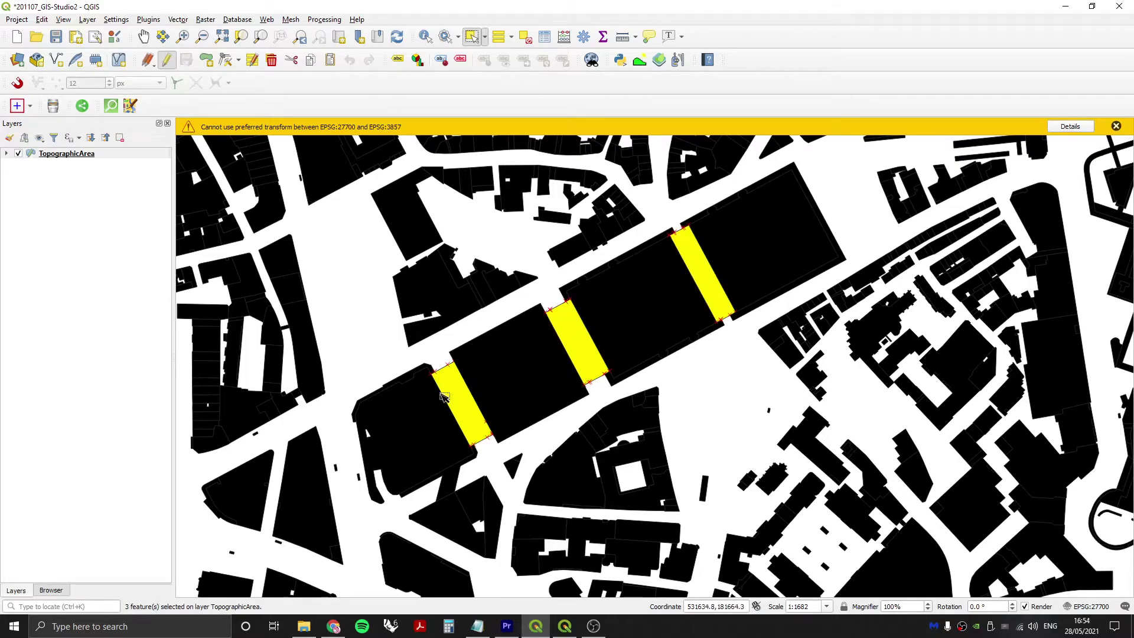
click(565, 626)
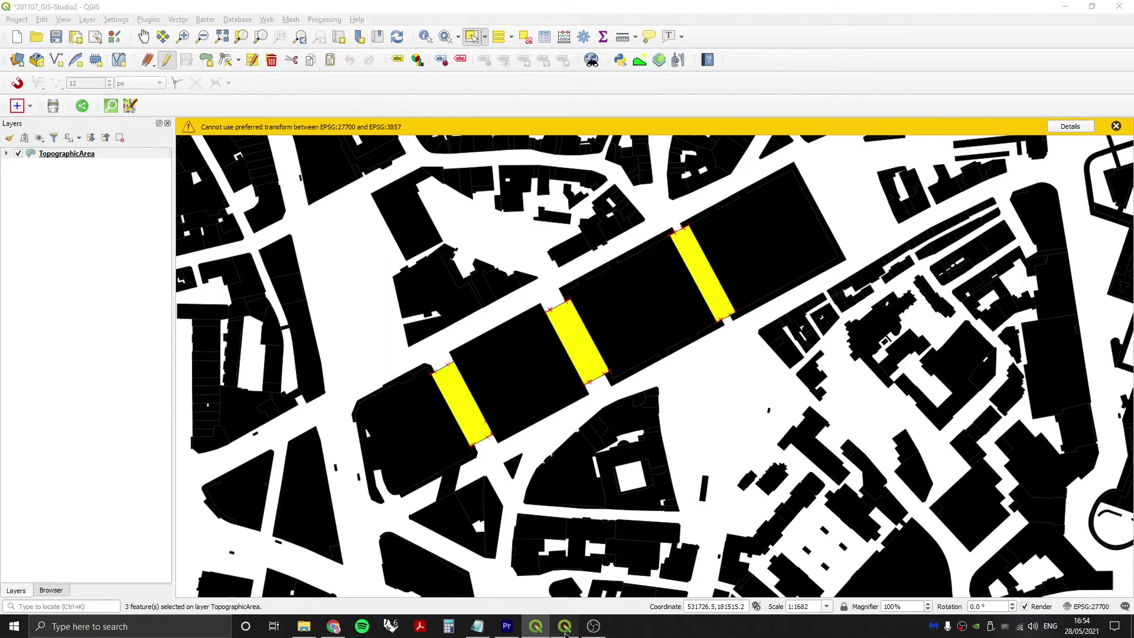
scroll(550, 343, down, 20)
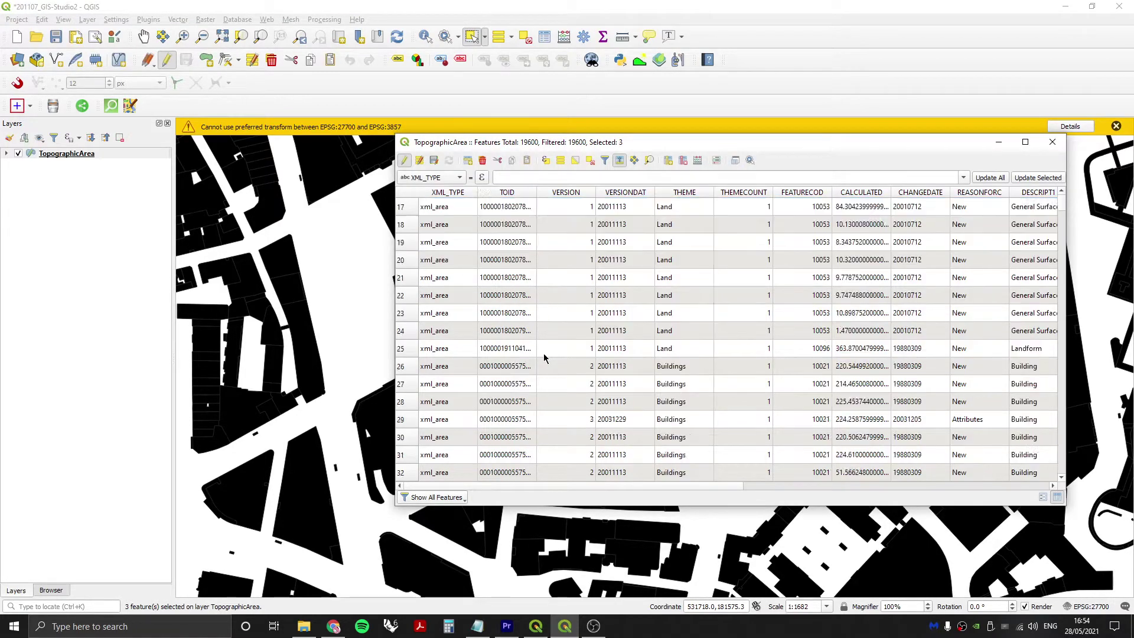
scroll(546, 367, up, 20)
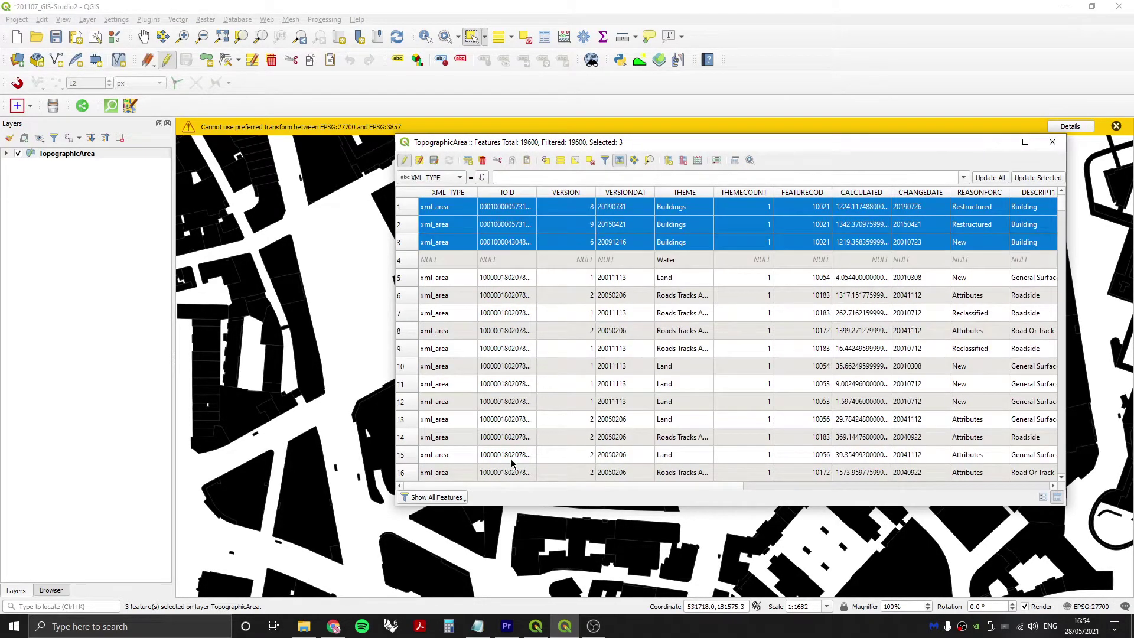
drag(482, 485, 849, 454)
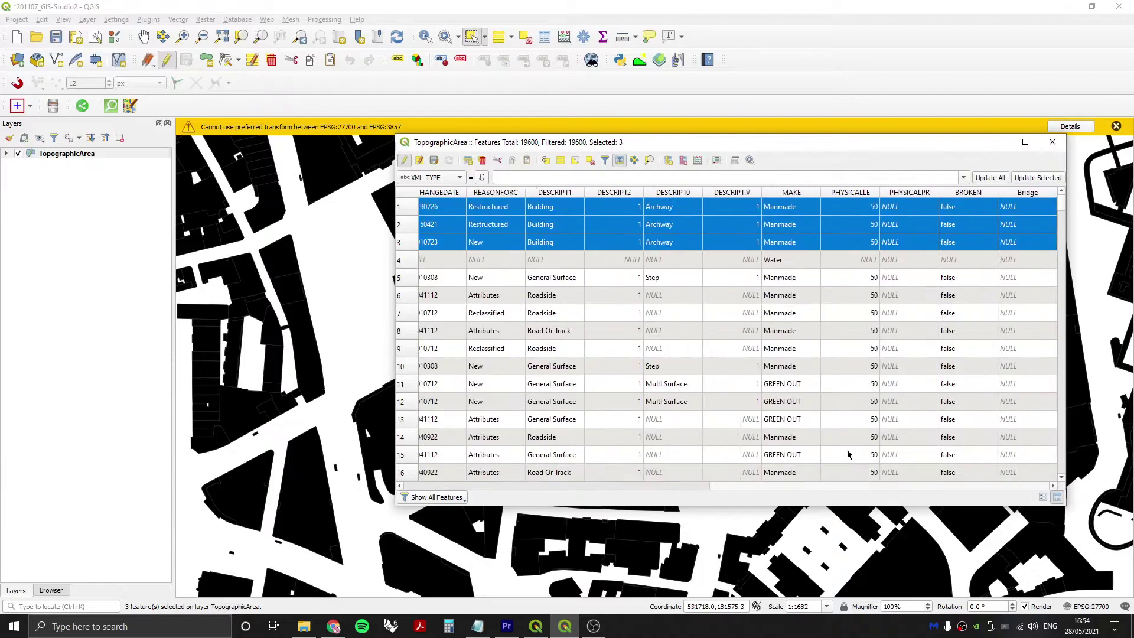
Step: Enter Yes in the Bridge cell of all three archway building rows
double_click(1016, 208)
text(Ye)
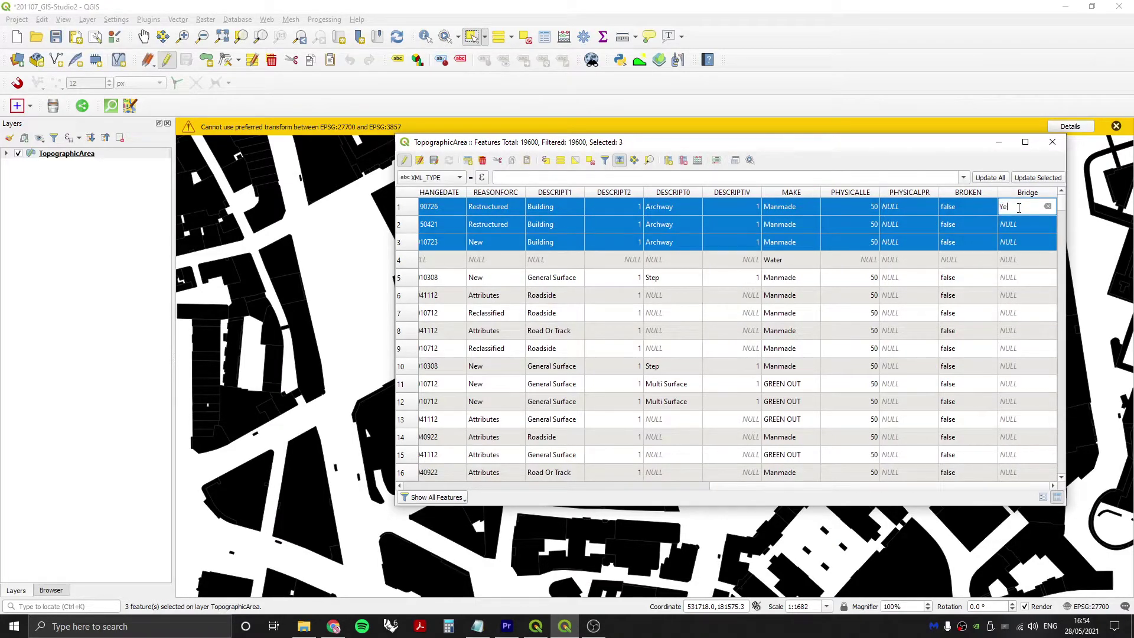
text(s)
key(Down)
text(Ye)
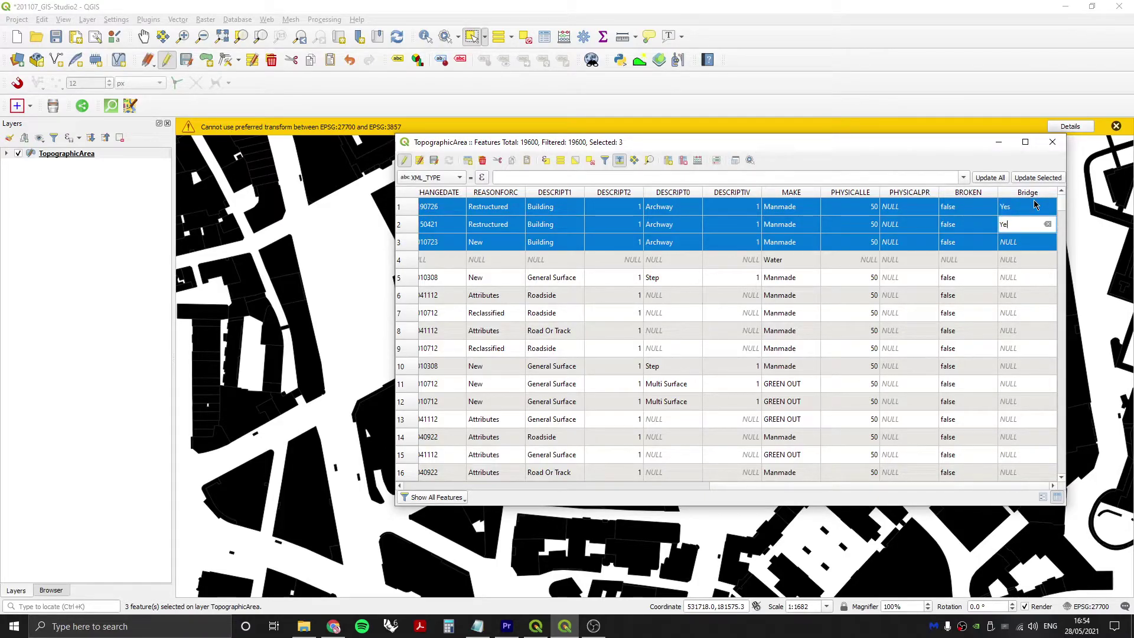
key(Down)
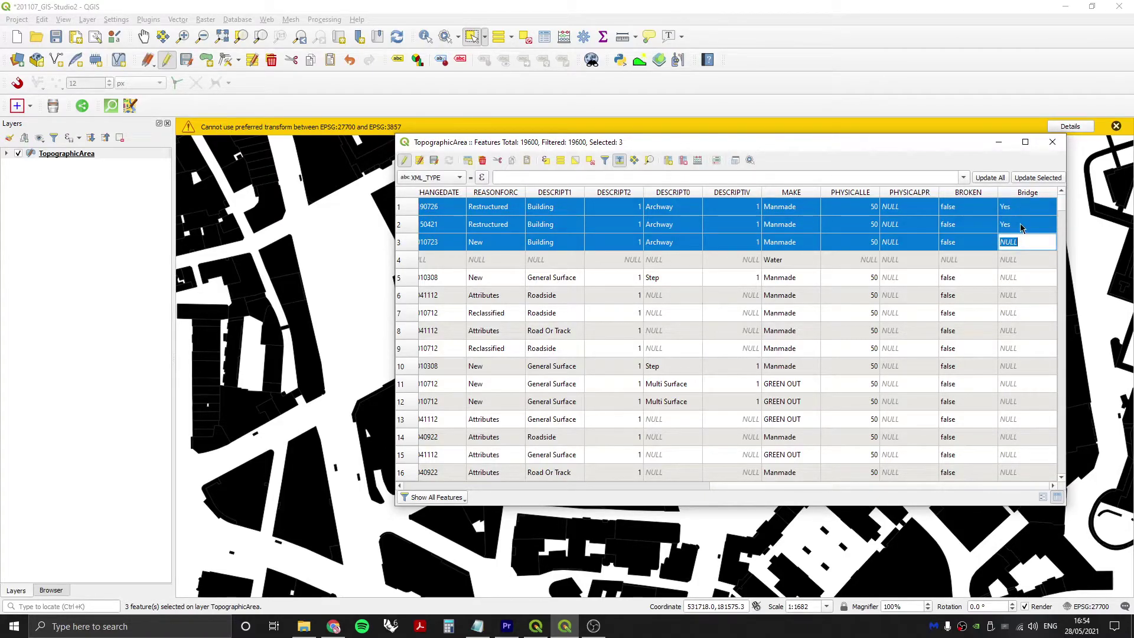
text(Yes)
key(Tab)
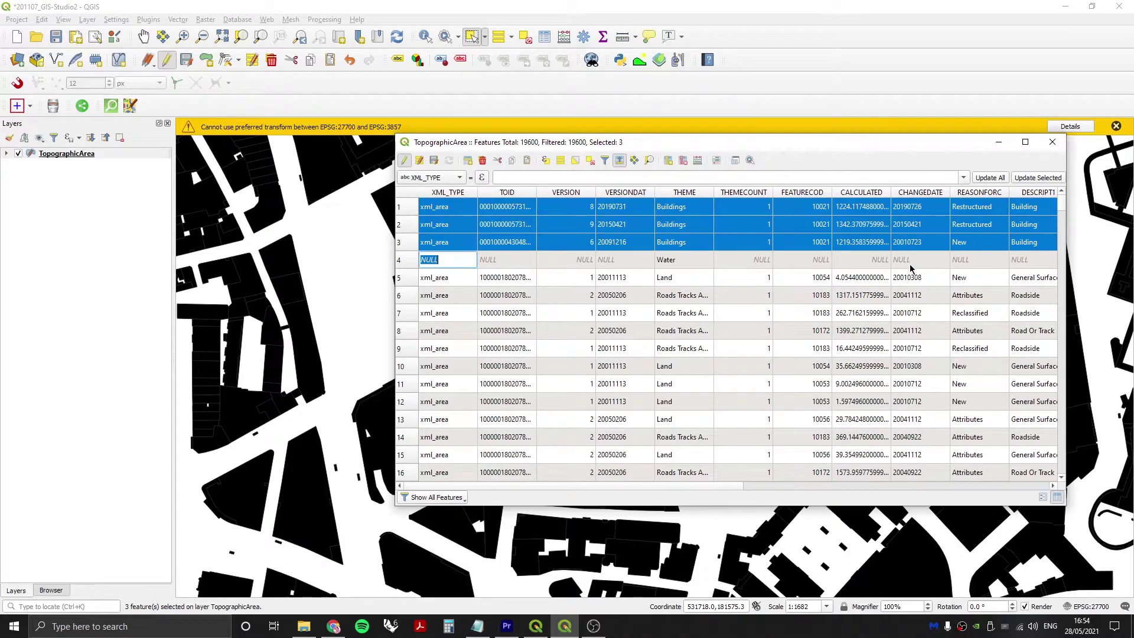
Step: Save the Bridge edits, stop editing, close the table, and clear the selection
click(434, 161)
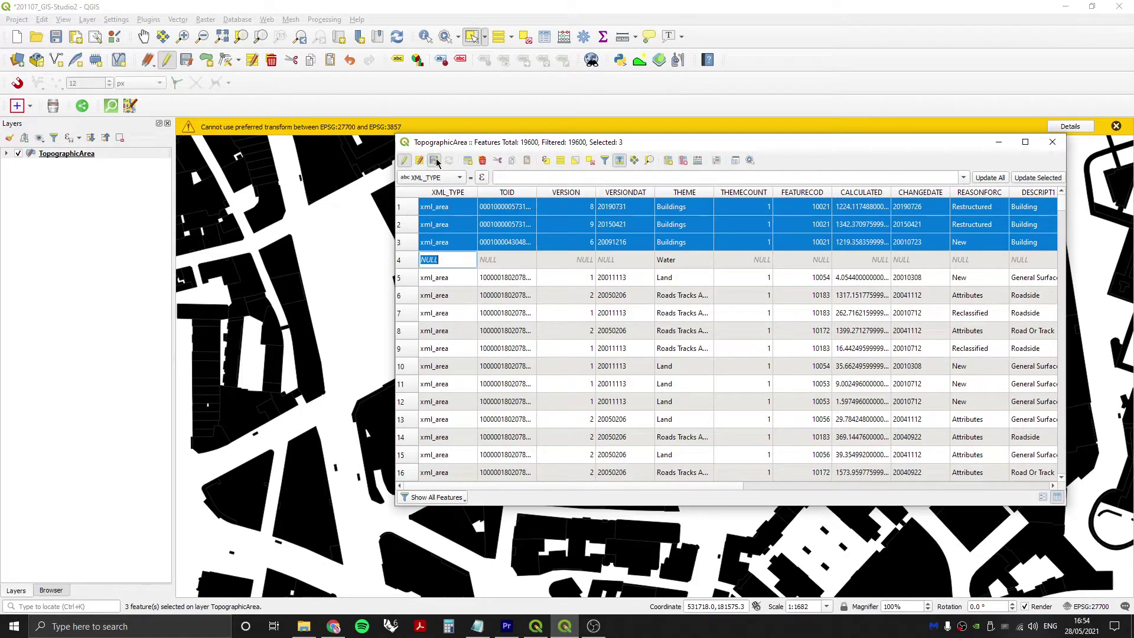
click(404, 160)
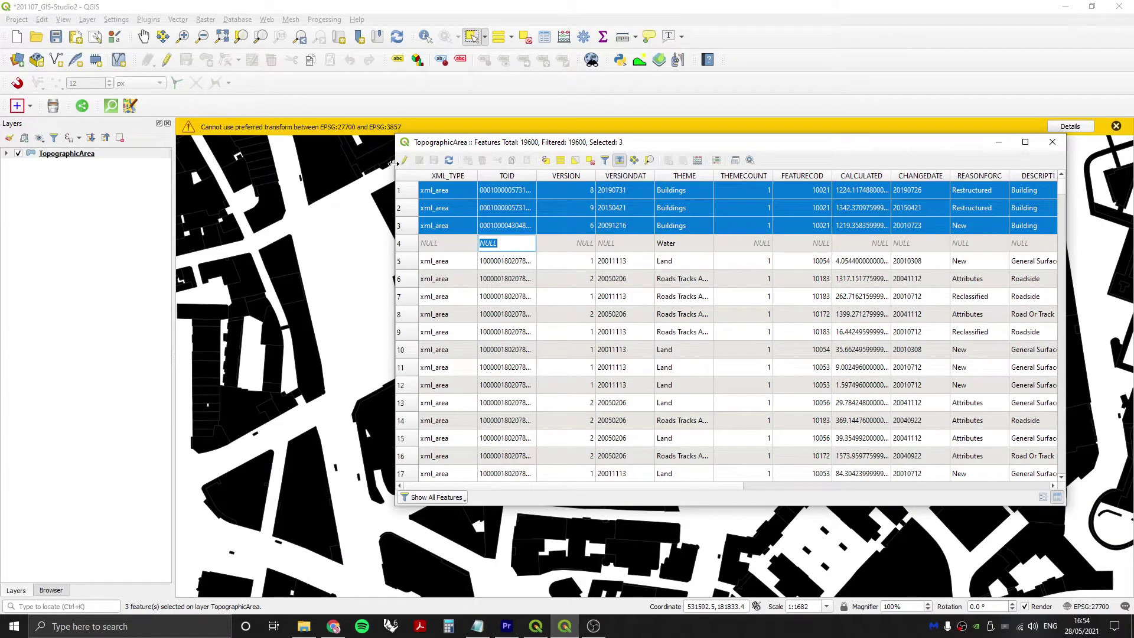
click(1052, 144)
click(389, 327)
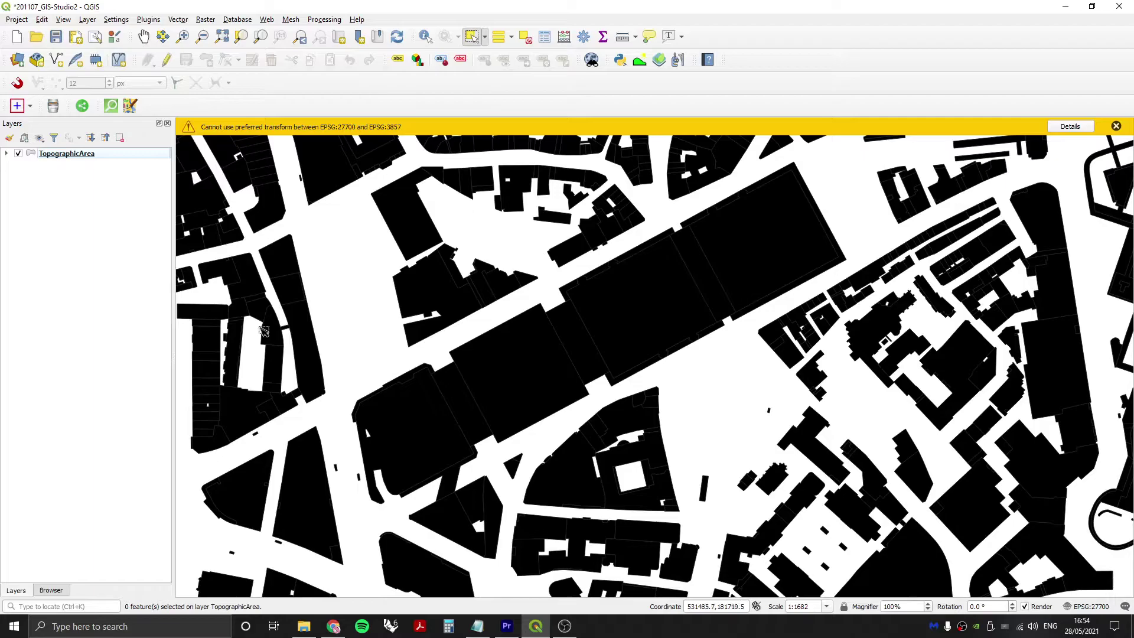
click(447, 490)
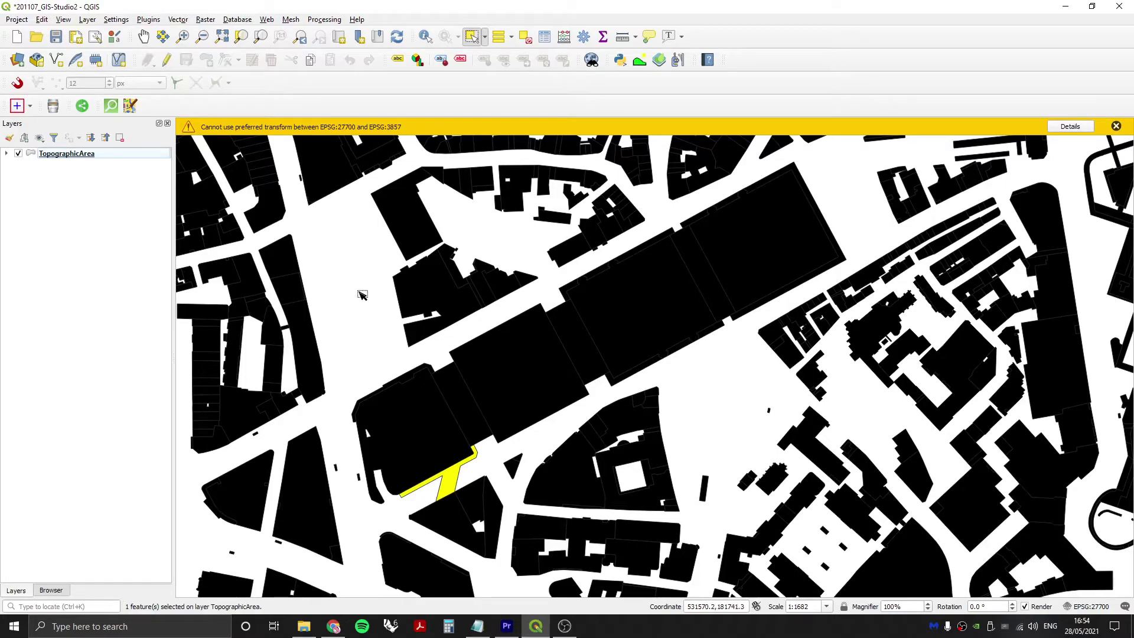
scroll(367, 296, up, 2)
scroll(365, 296, down, 2)
scroll(365, 296, down, 3)
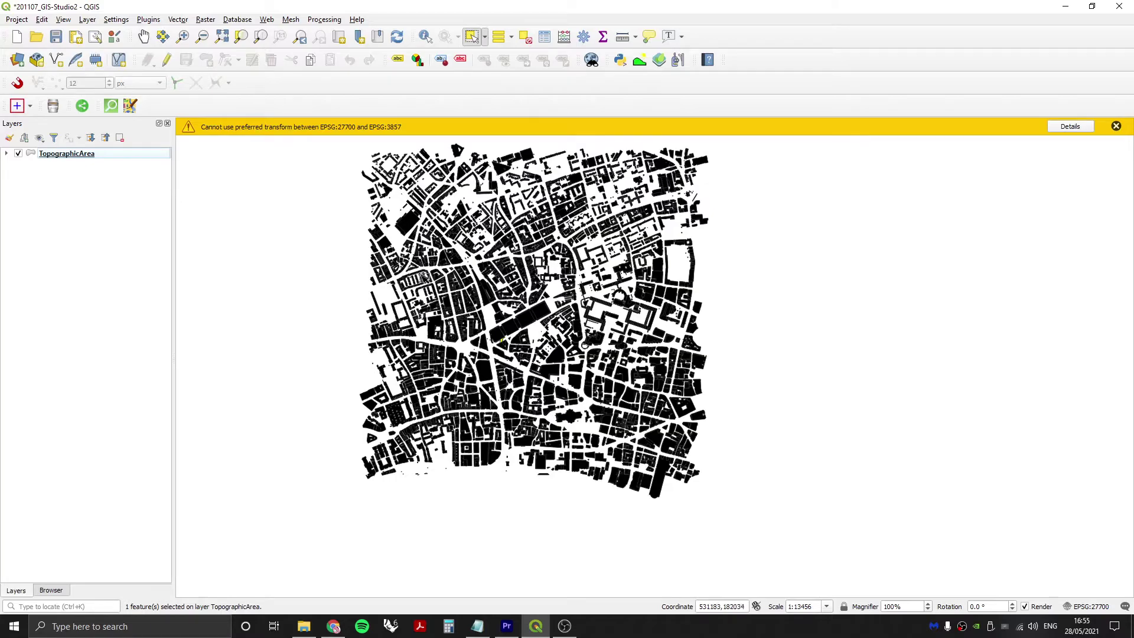
scroll(519, 328, up, 3)
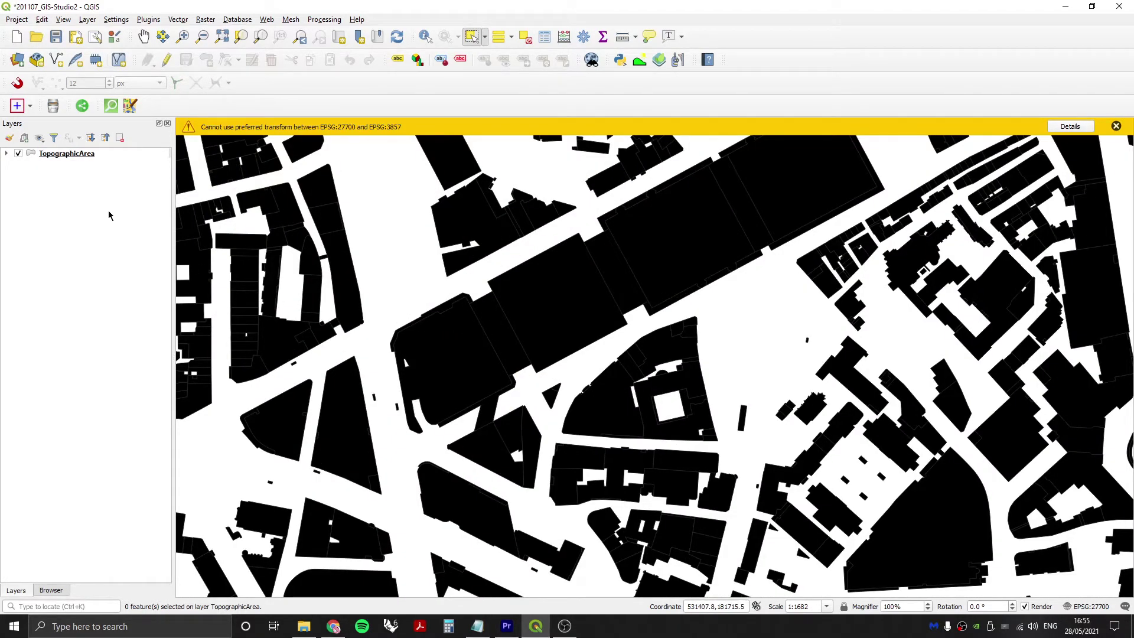
scroll(380, 348, up, 1)
scroll(241, 302, down, 1)
click(56, 155)
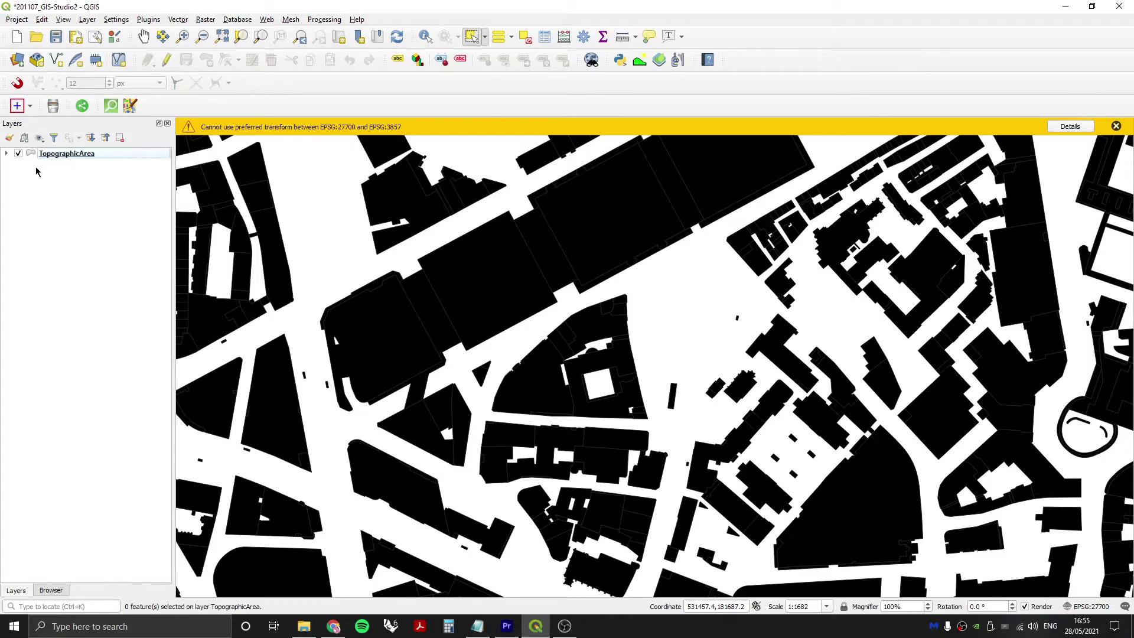
Step: Duplicate TopographicArea into a TopographicArea copy layer, then reselect the original layer
right_click(82, 155)
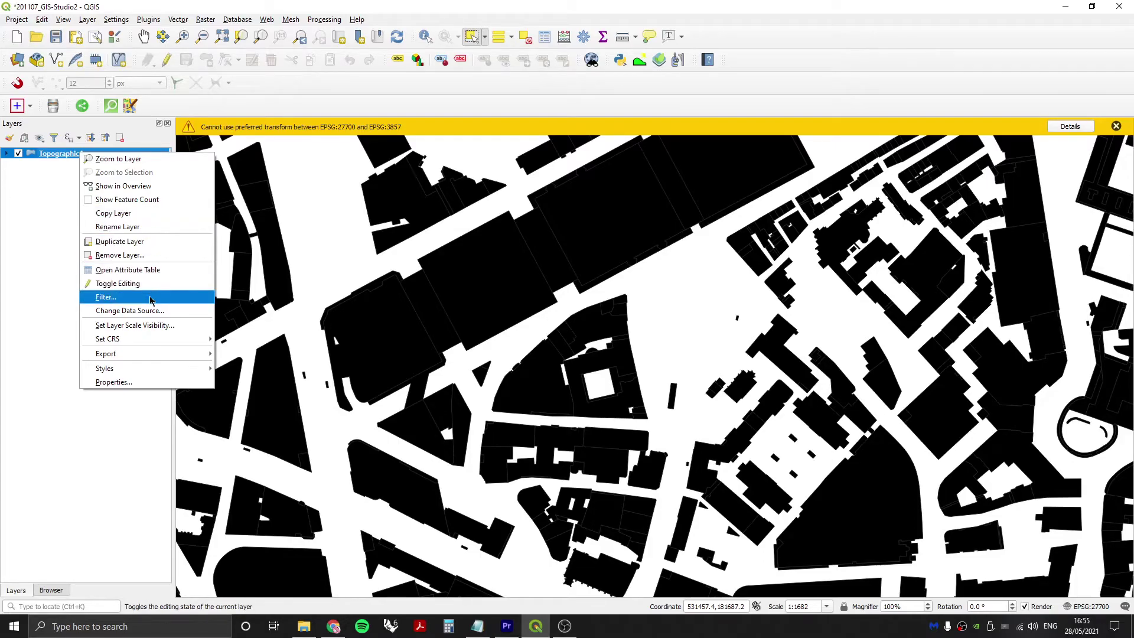
click(131, 247)
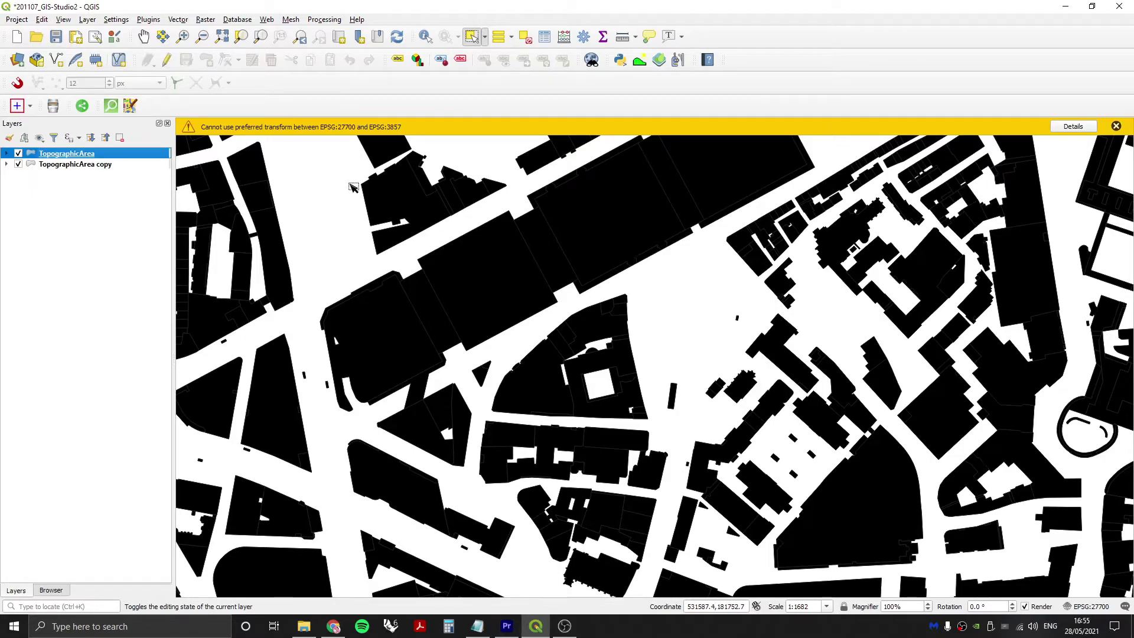
click(85, 165)
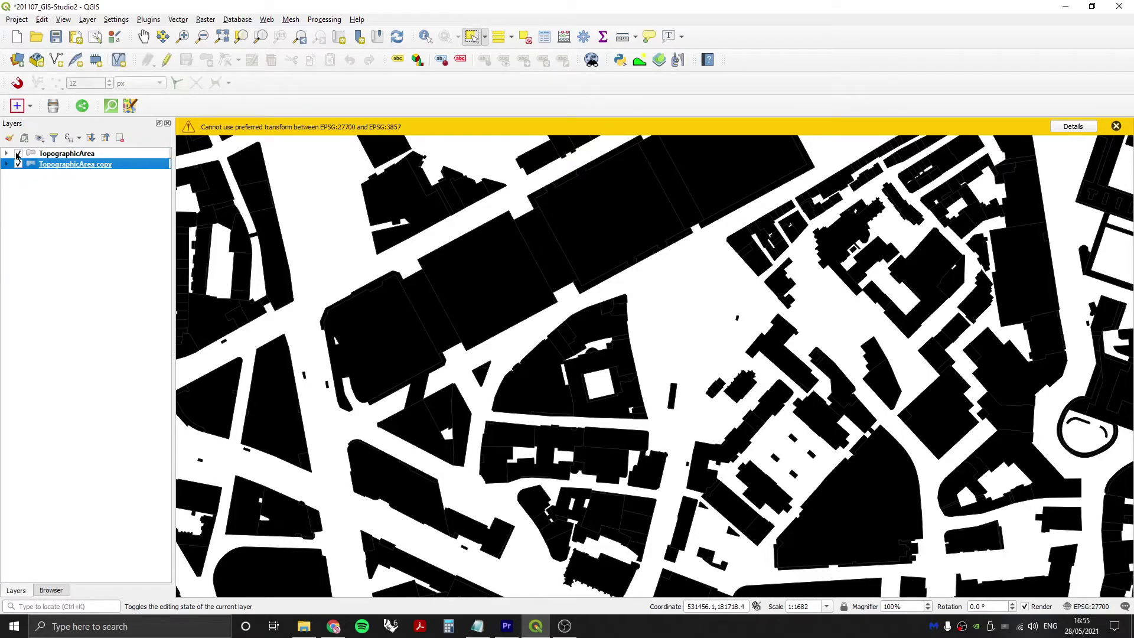
click(54, 156)
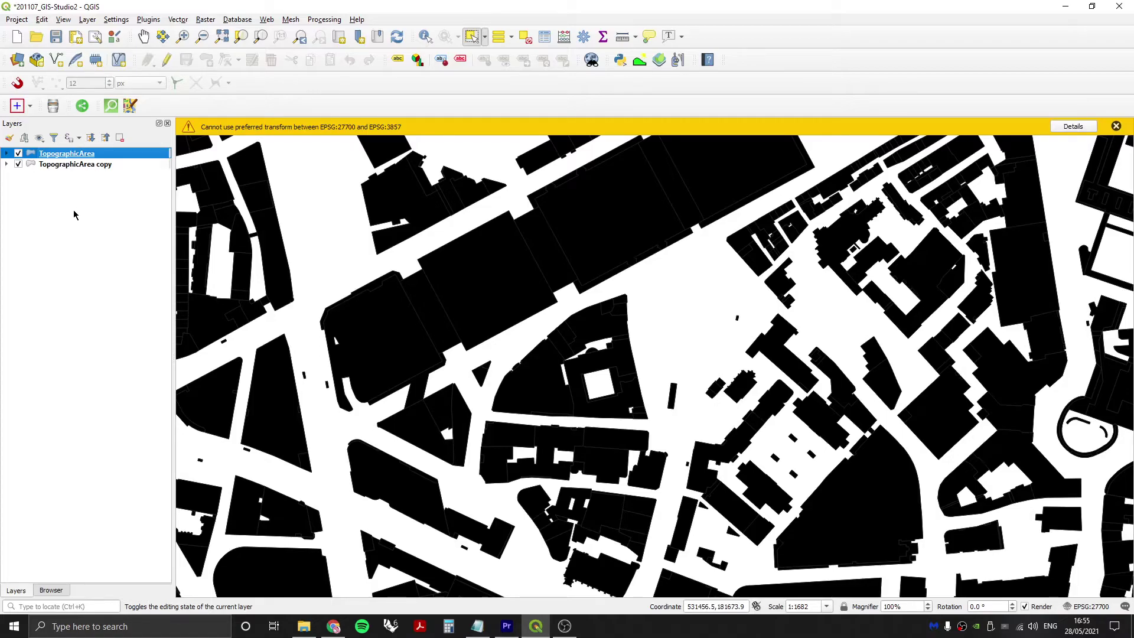
click(83, 190)
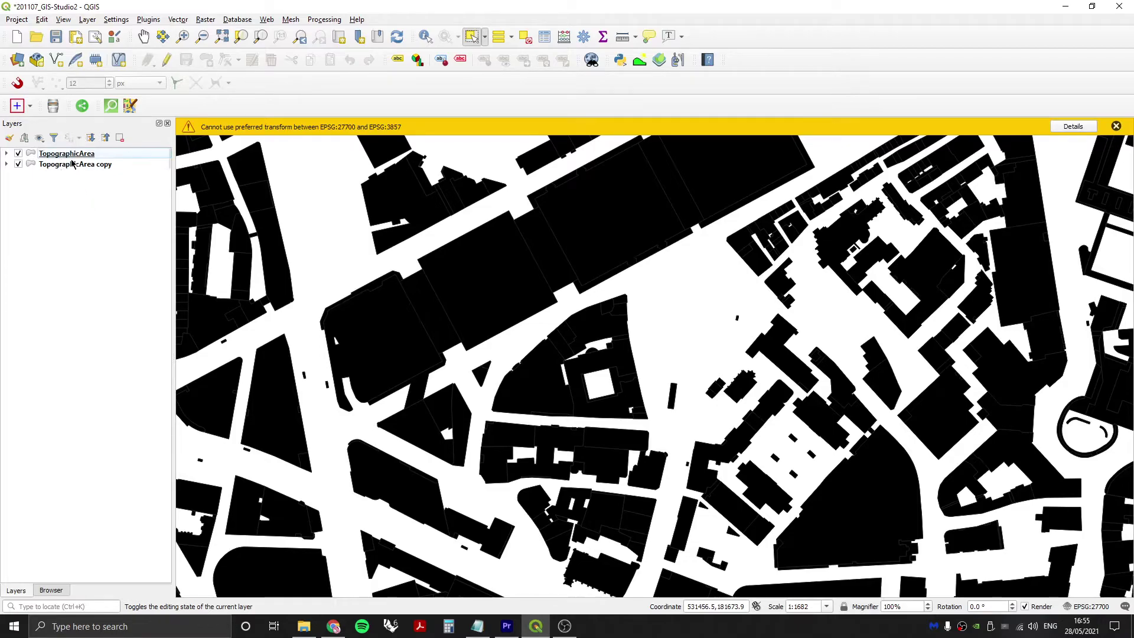
right_click(59, 153)
click(50, 182)
click(53, 155)
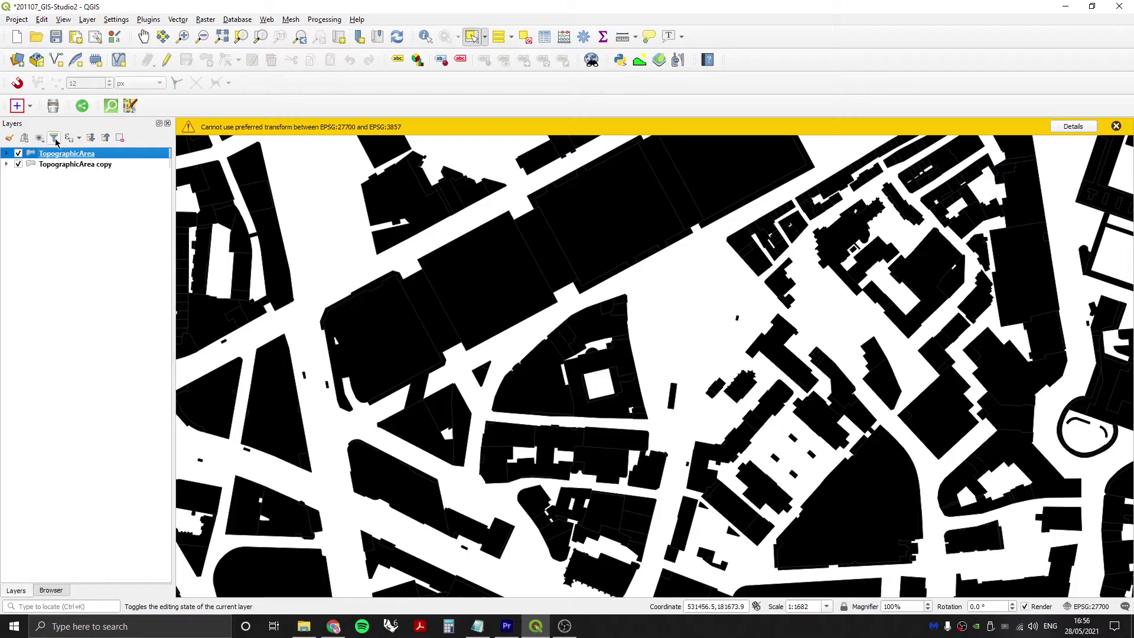
Step: Replace TopographicArea's old THEME categories with categories classified by the Bridge field
right_click(58, 157)
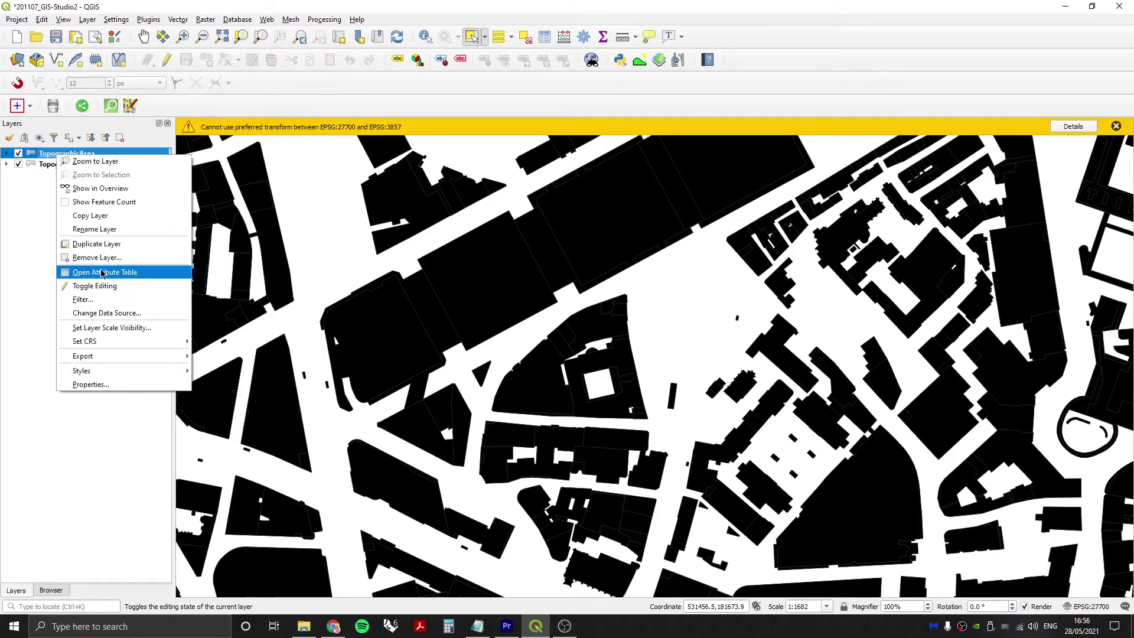
click(119, 384)
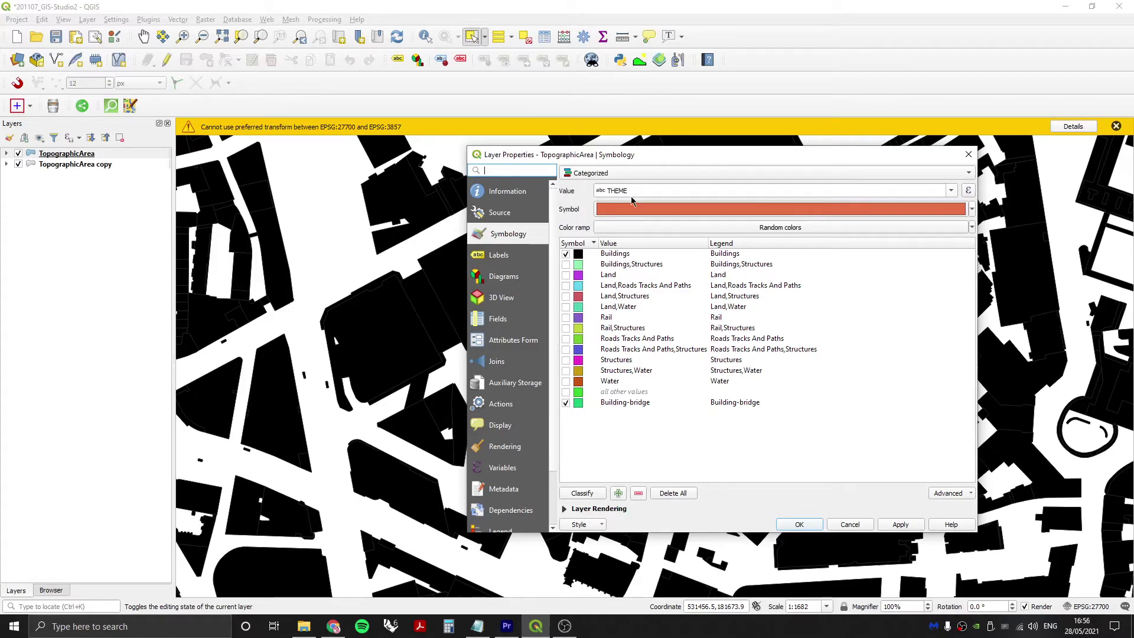
click(952, 191)
scroll(833, 262, down, 3)
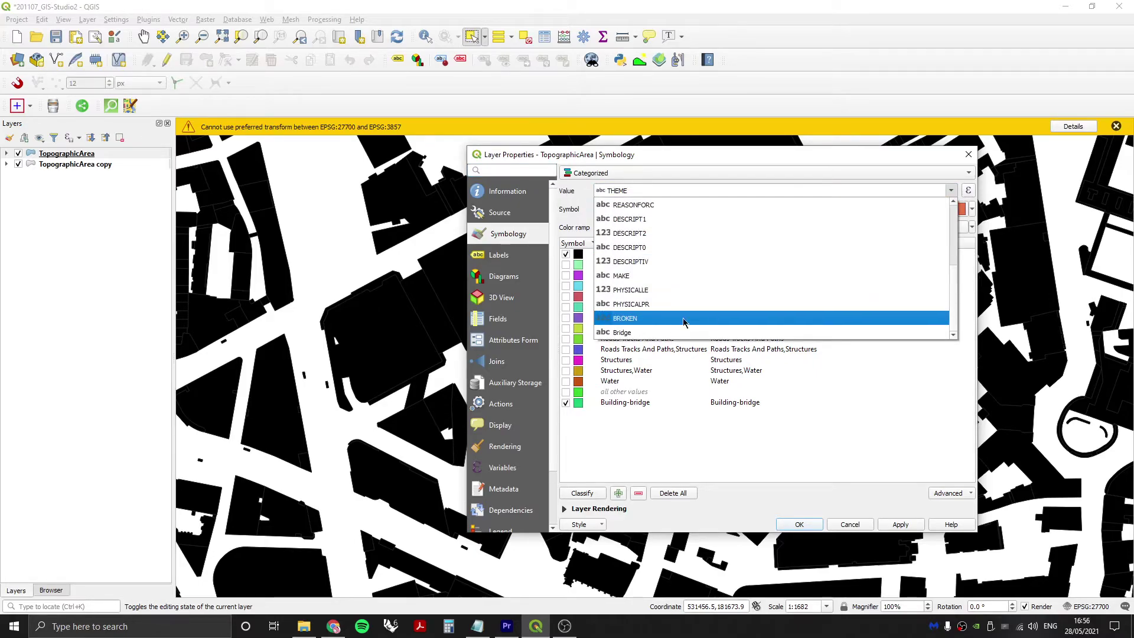
click(666, 333)
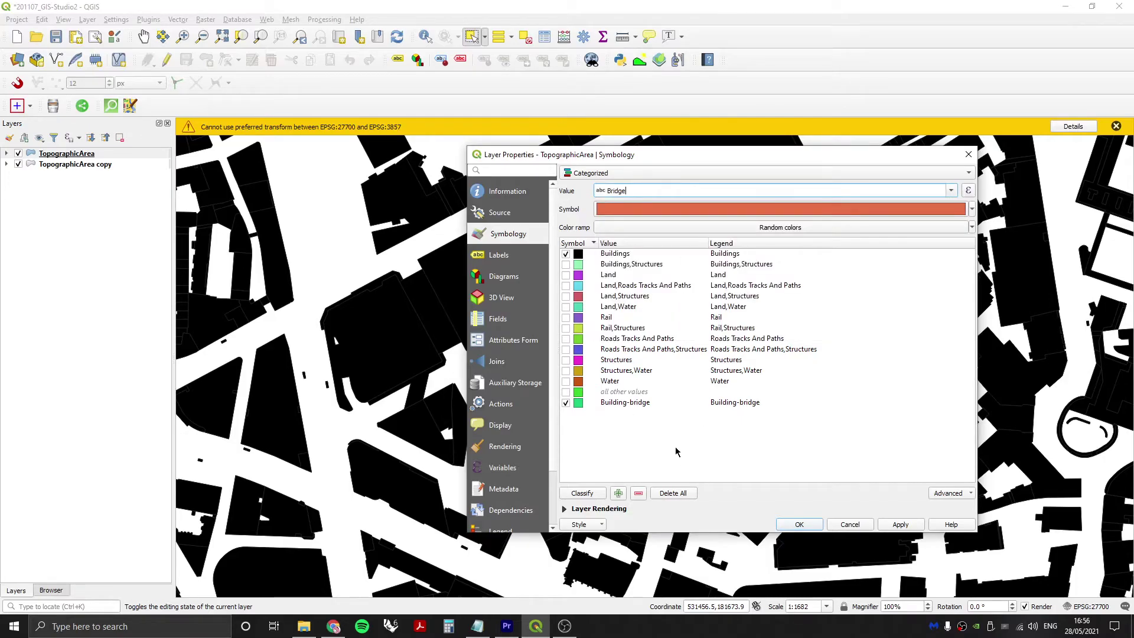
drag(676, 452, 673, 253)
click(673, 493)
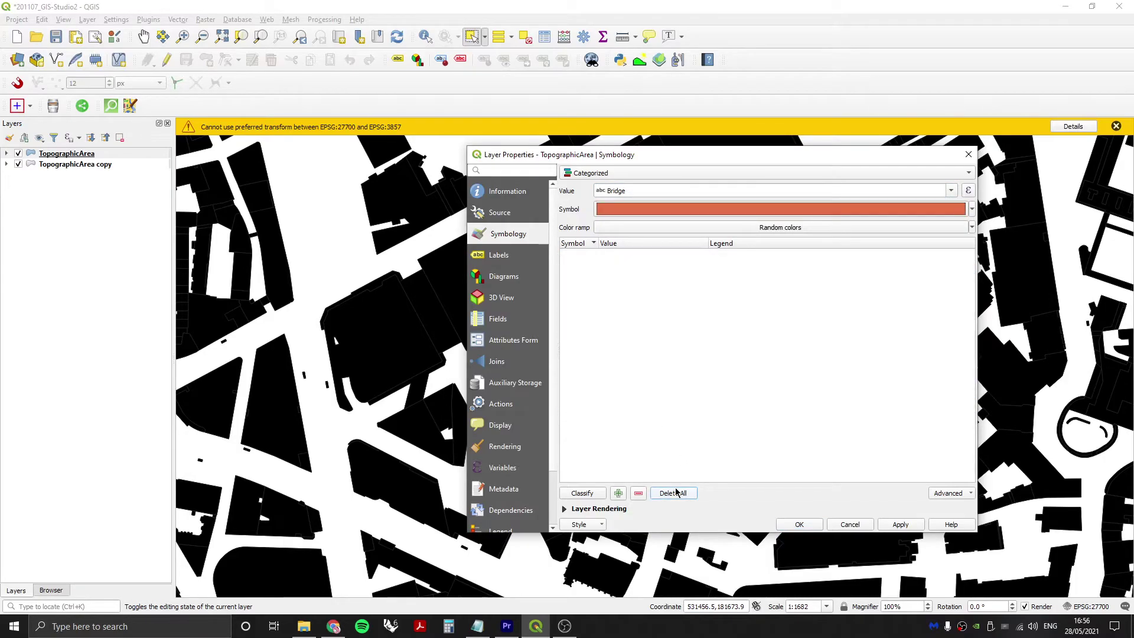
click(583, 493)
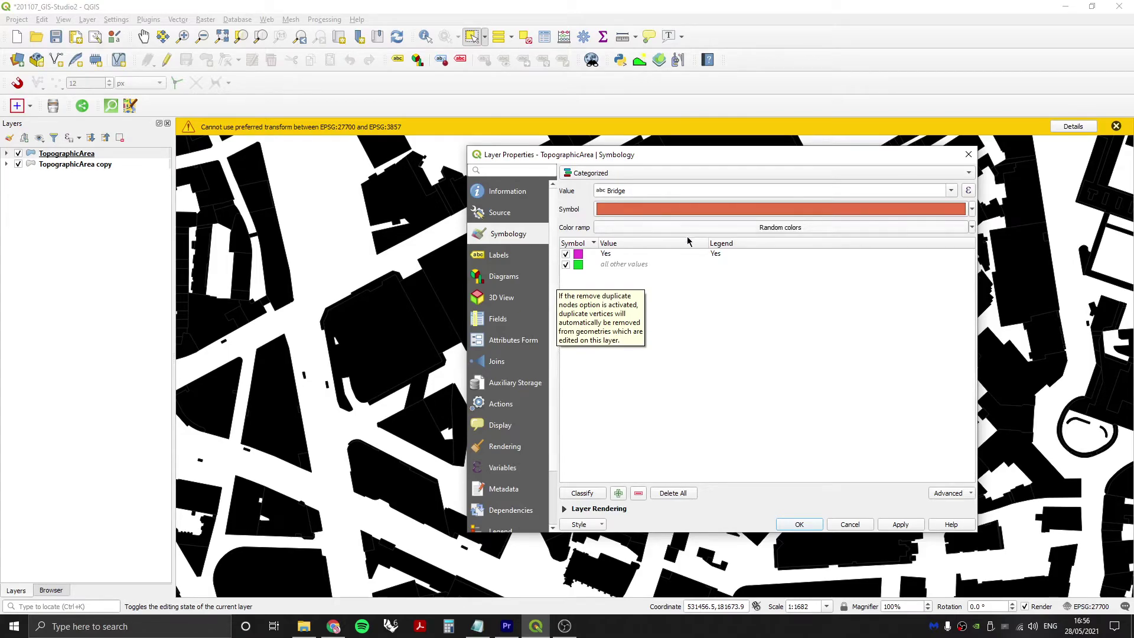
click(900, 524)
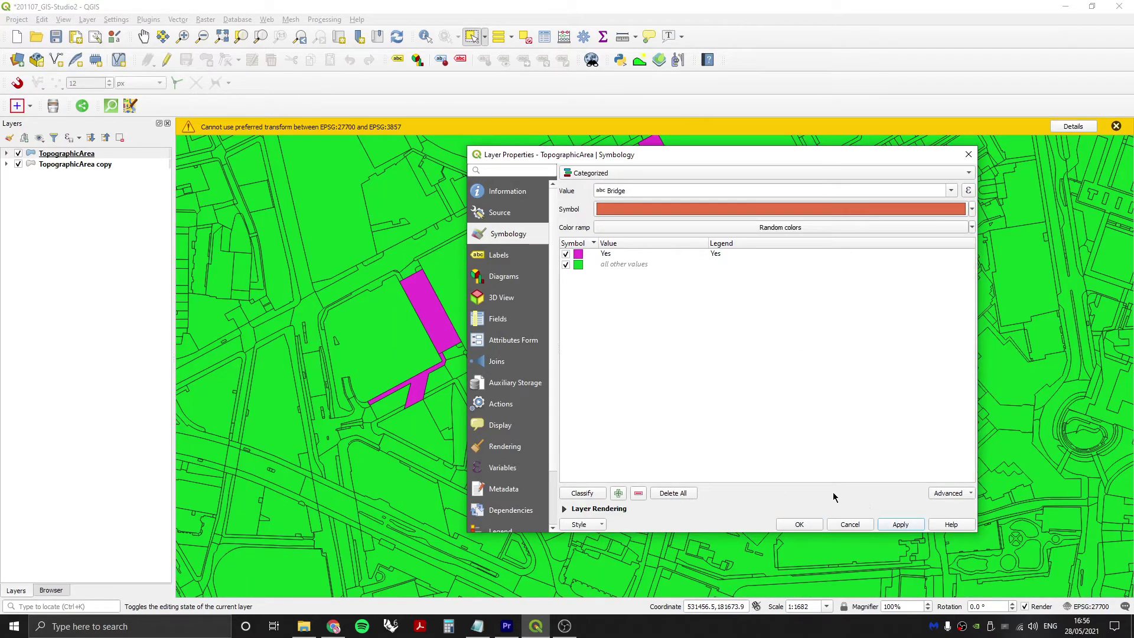
click(800, 524)
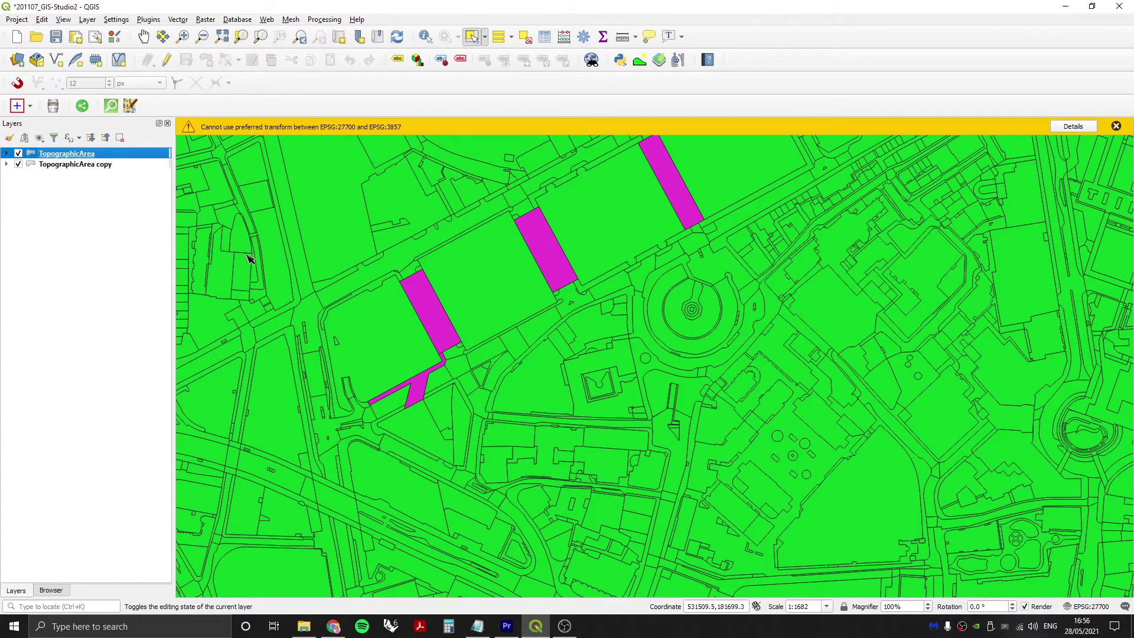
Step: Uncheck TopographicArea's 'all other values' category, apply, and select the Yes category
right_click(64, 156)
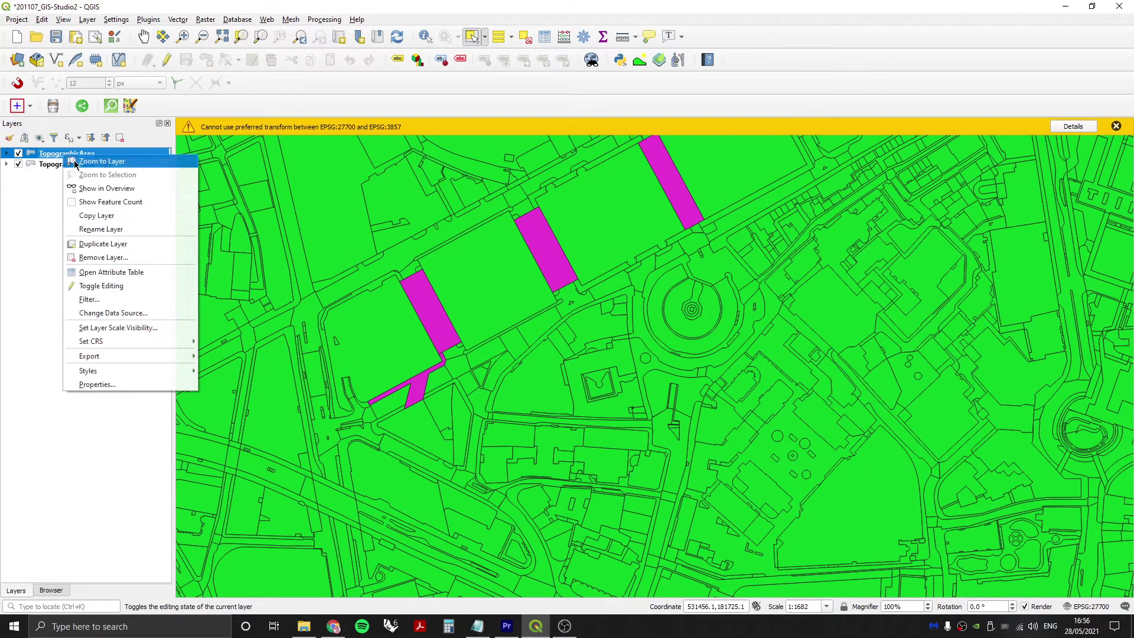
click(136, 383)
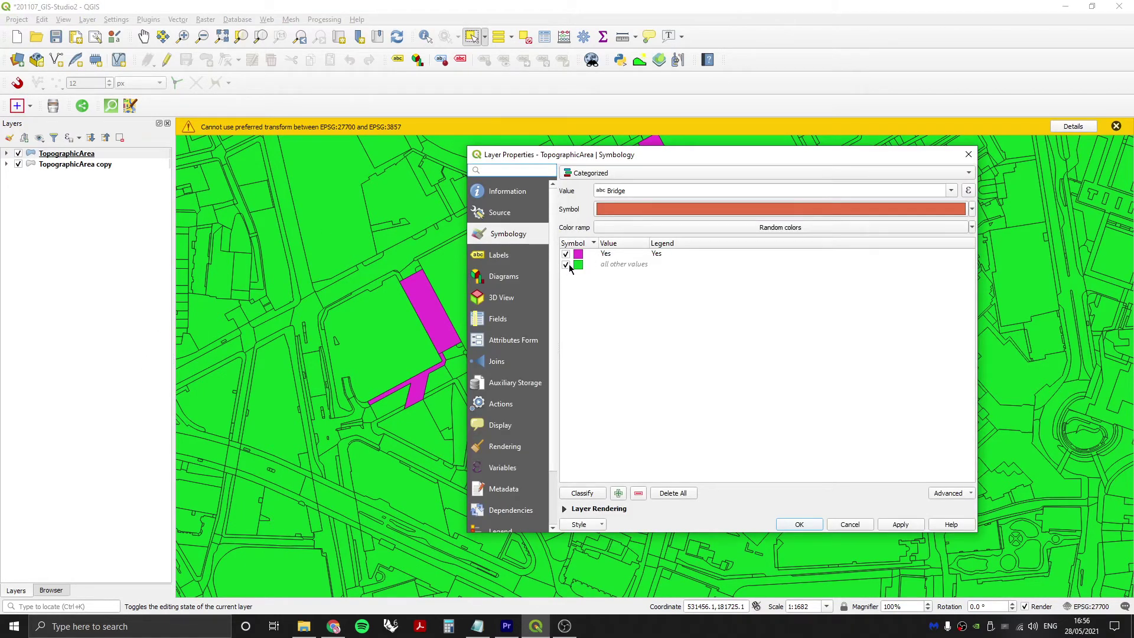
click(565, 265)
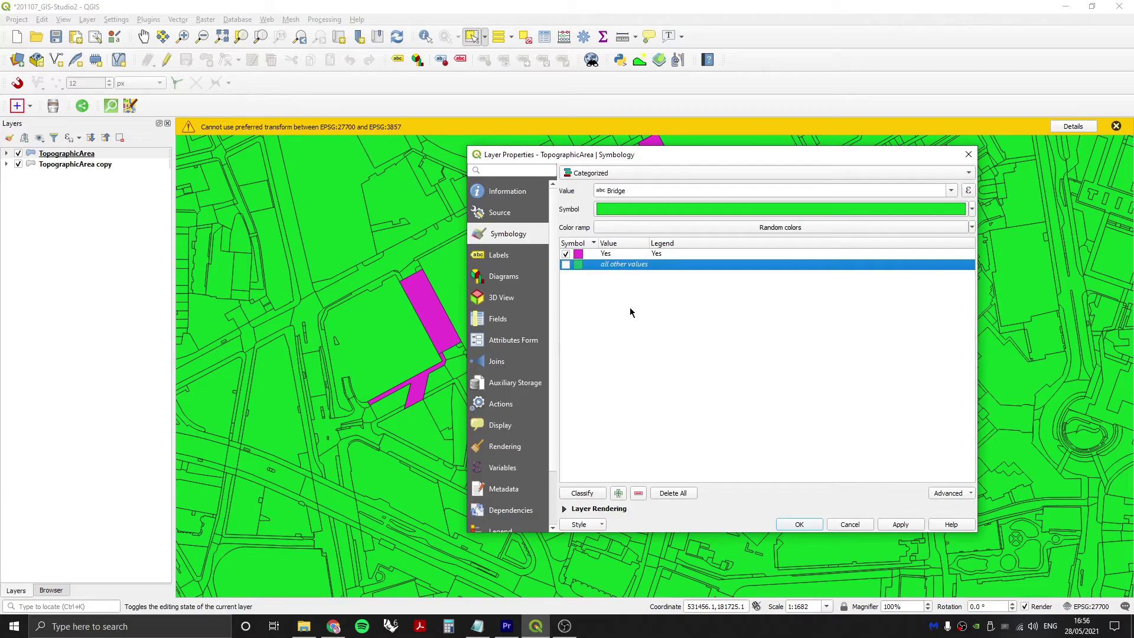
click(899, 524)
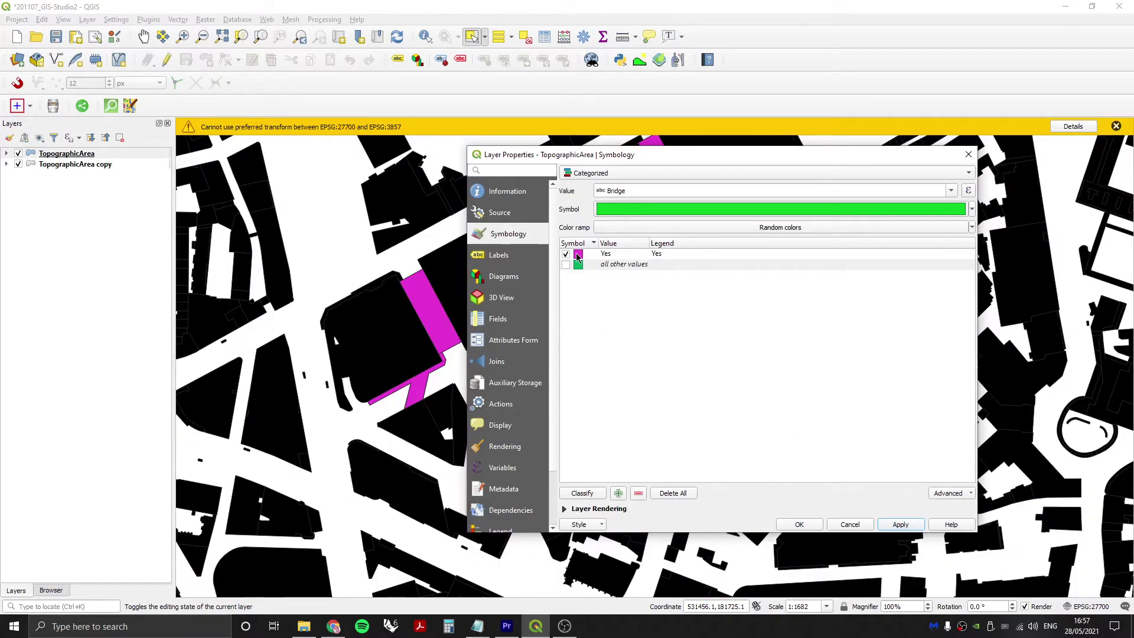
click(578, 255)
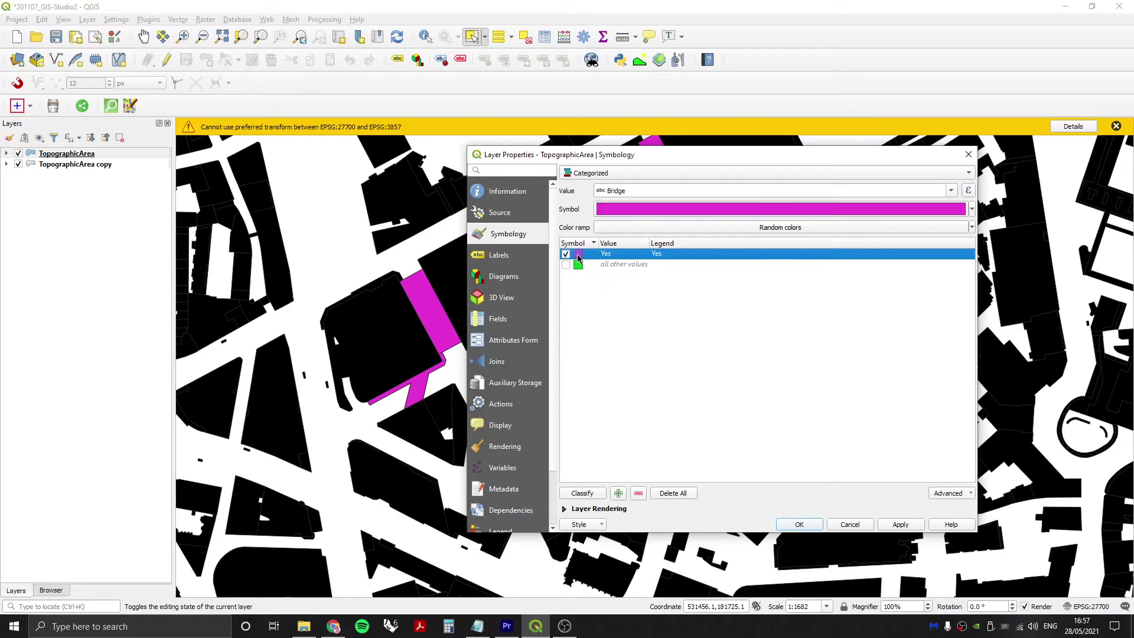
Step: Set the Yes category's simple fill style to a BDiagonal hatch
double_click(577, 255)
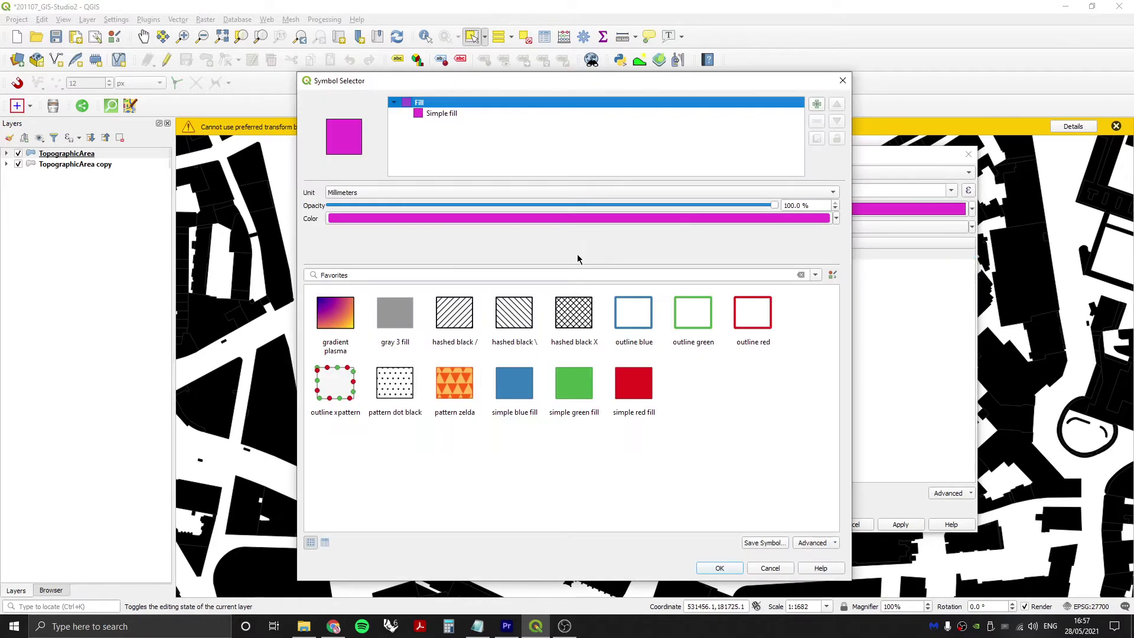
click(454, 115)
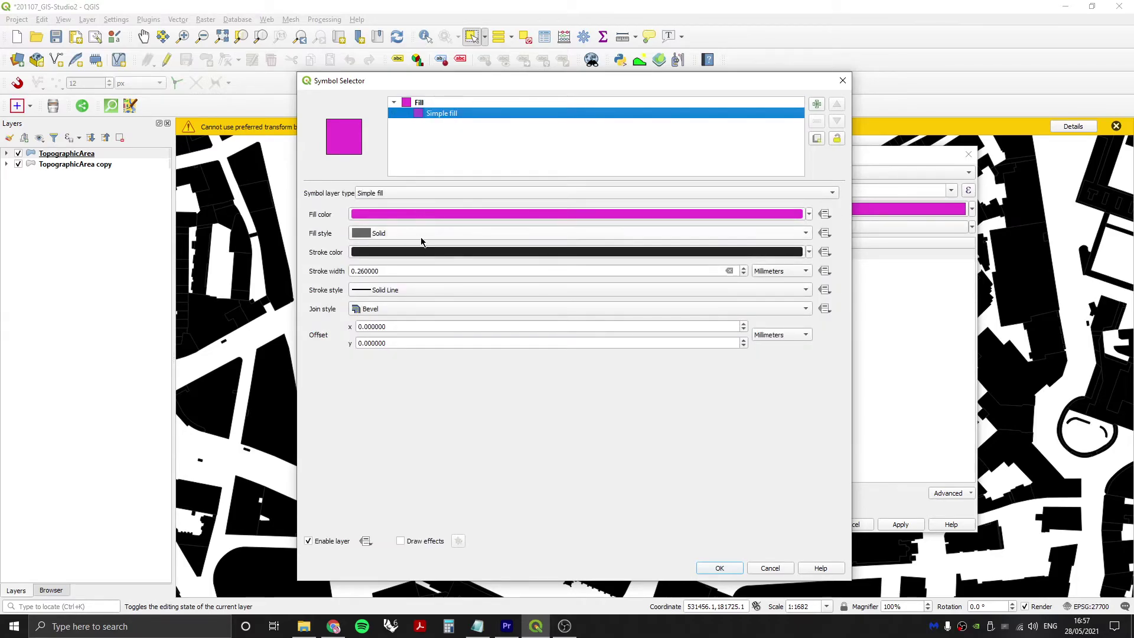
click(382, 195)
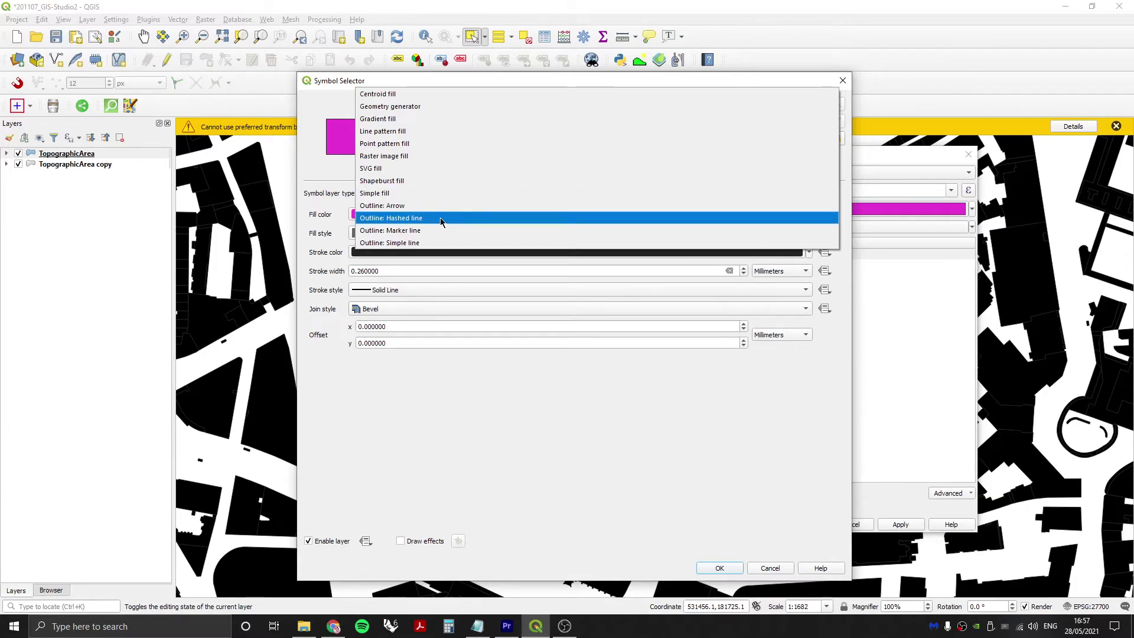
key(Escape)
click(425, 233)
click(402, 295)
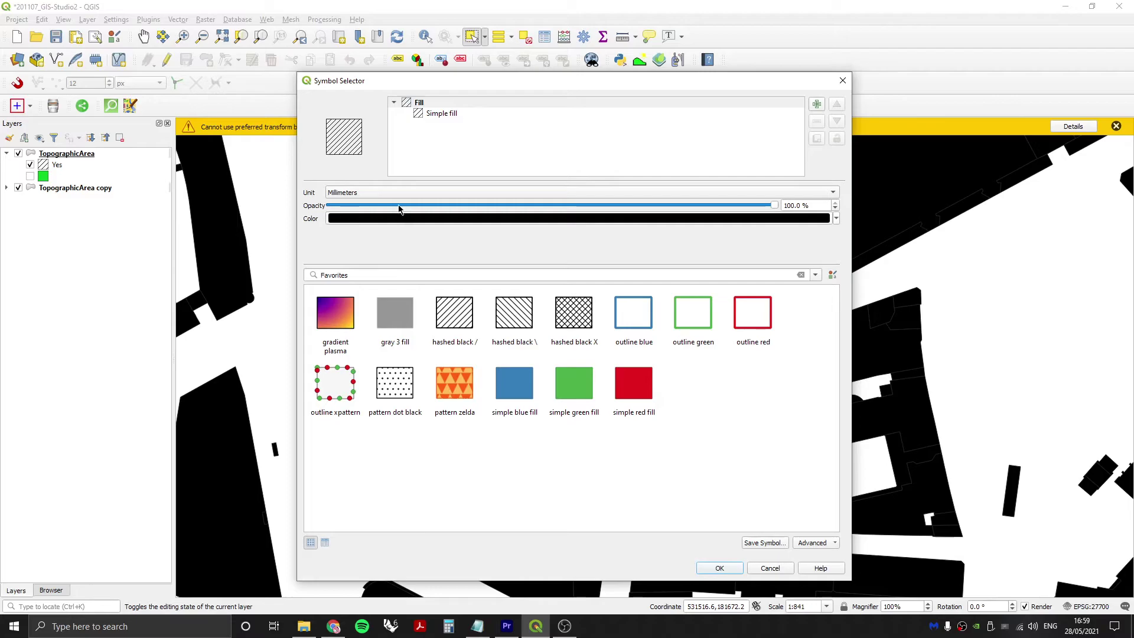
Step: Apply the hatched Yes symbol and briefly hide TopographicArea copy to inspect the hatching
click(434, 113)
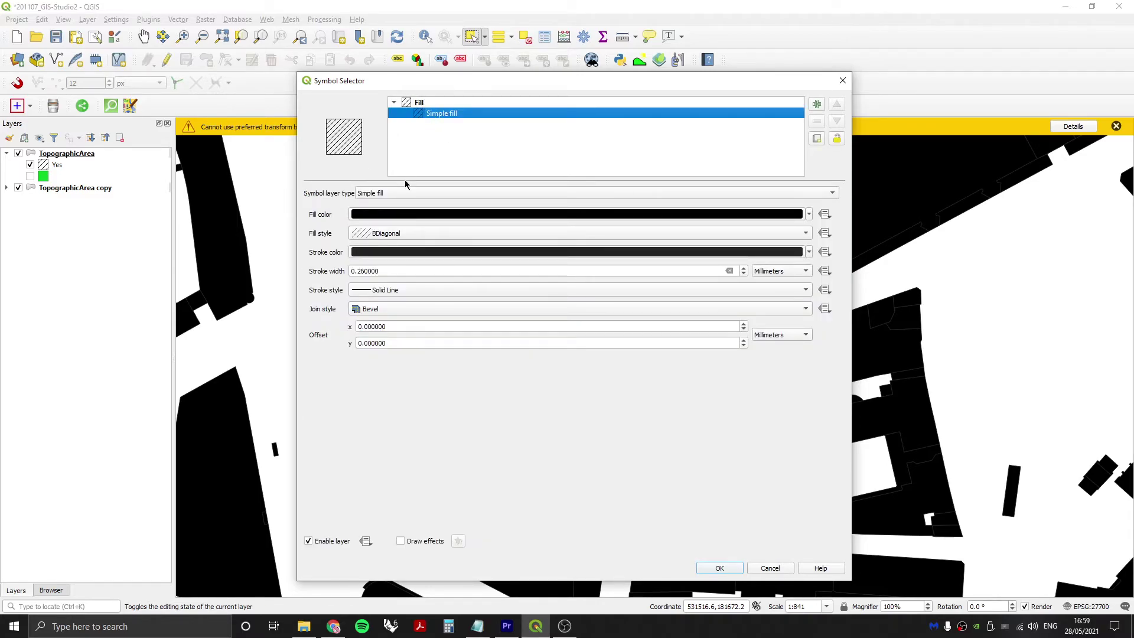
click(381, 233)
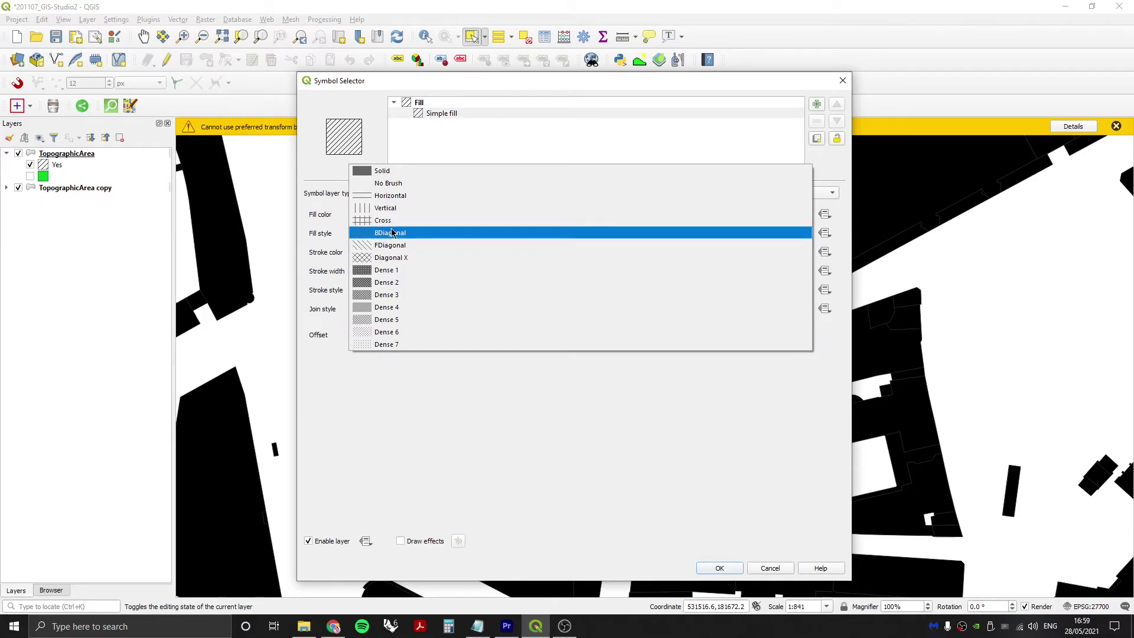
click(393, 234)
click(430, 126)
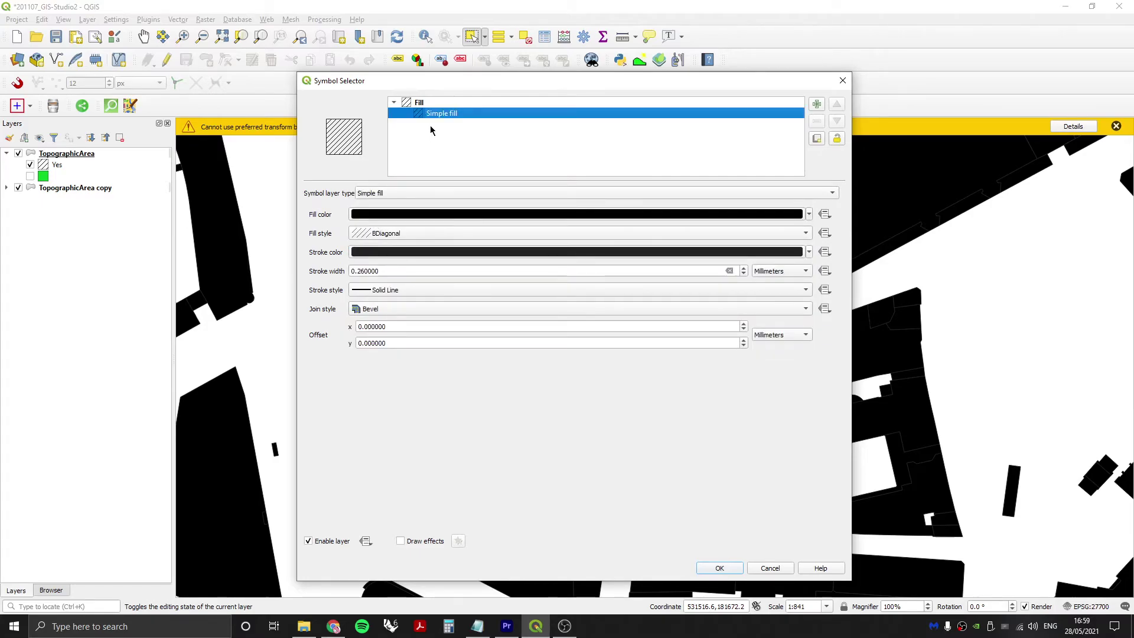
click(719, 566)
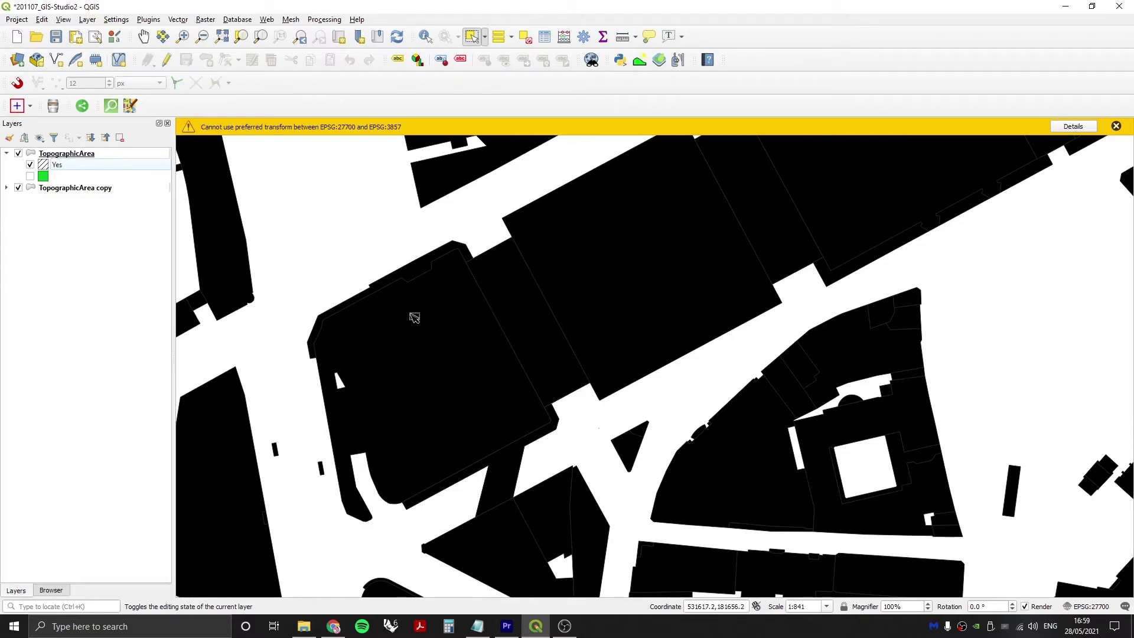
click(19, 187)
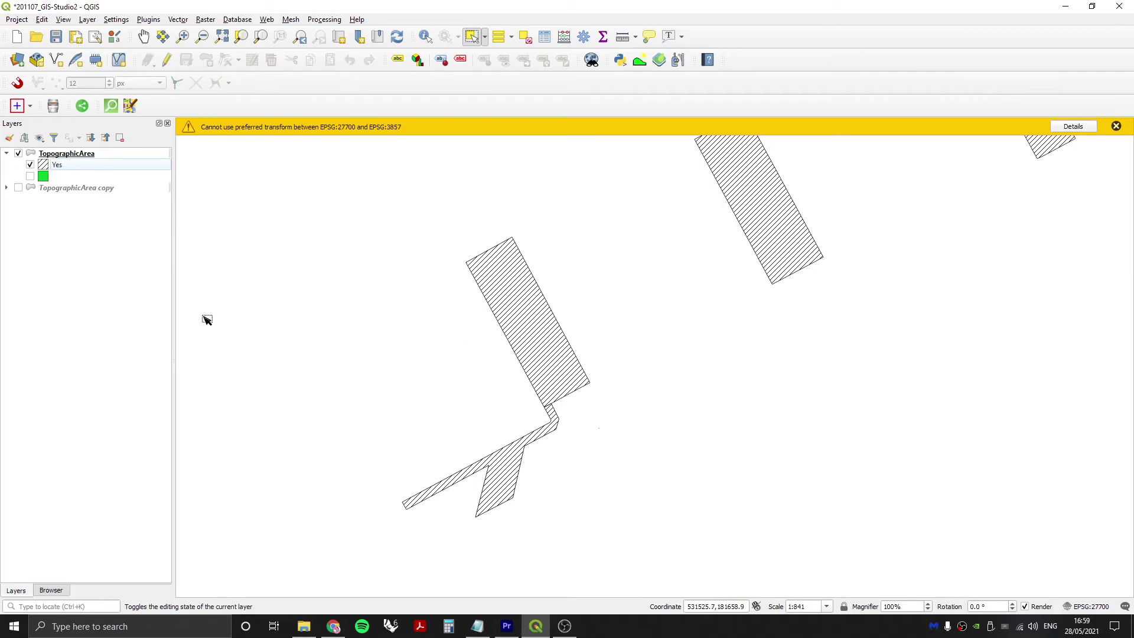
click(18, 188)
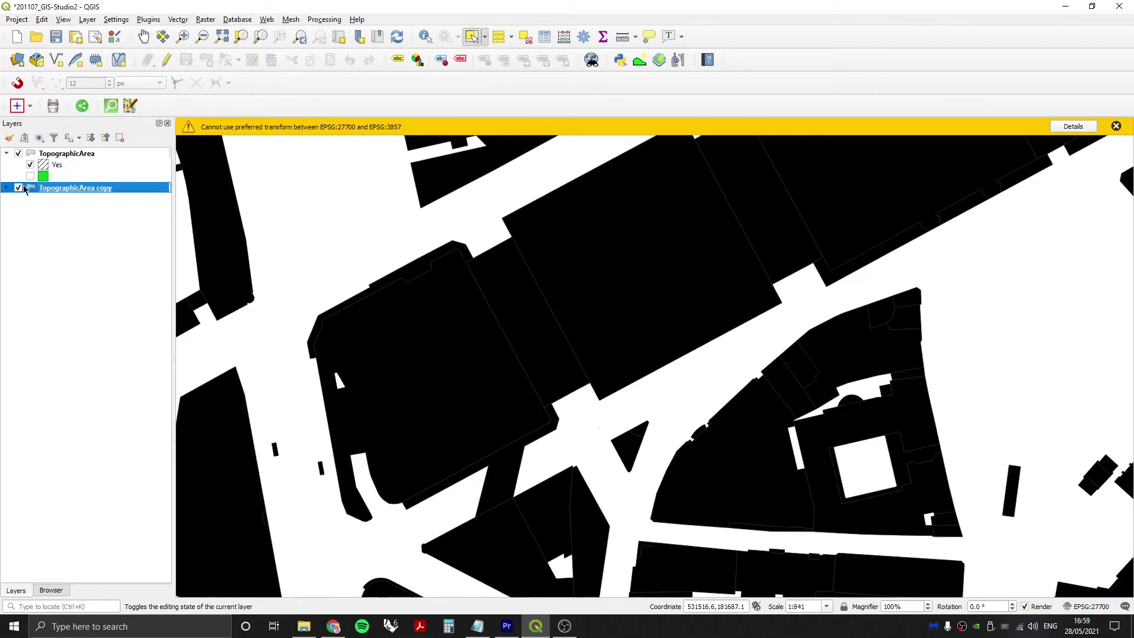
Step: Add a white simple fill layer beneath the Yes category's diagonal hatch and apply it
click(52, 166)
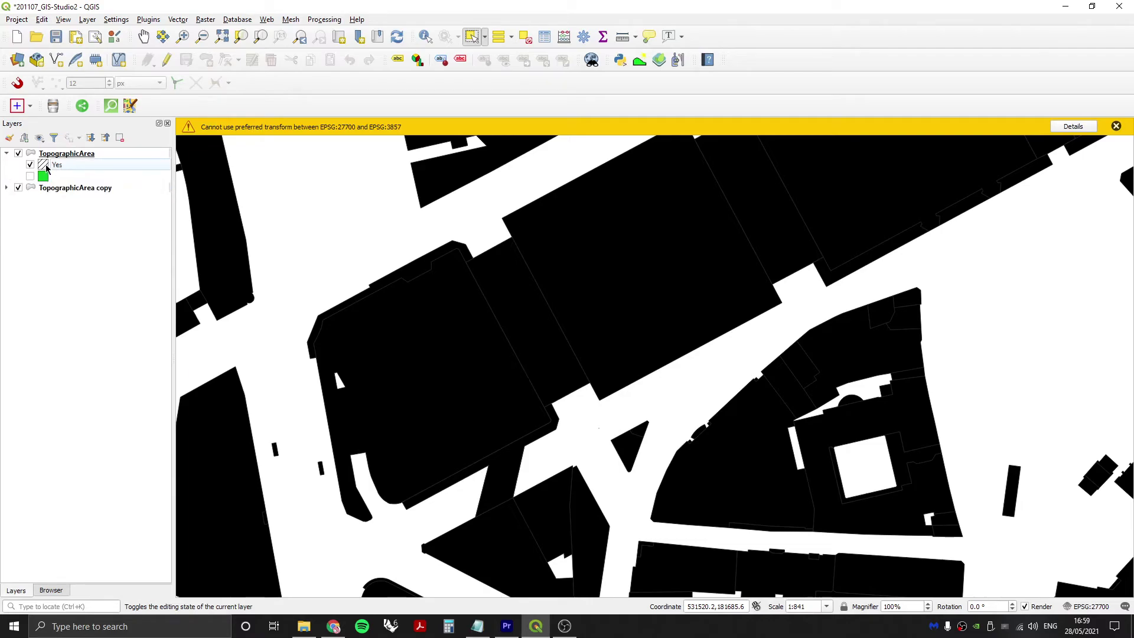
double_click(45, 168)
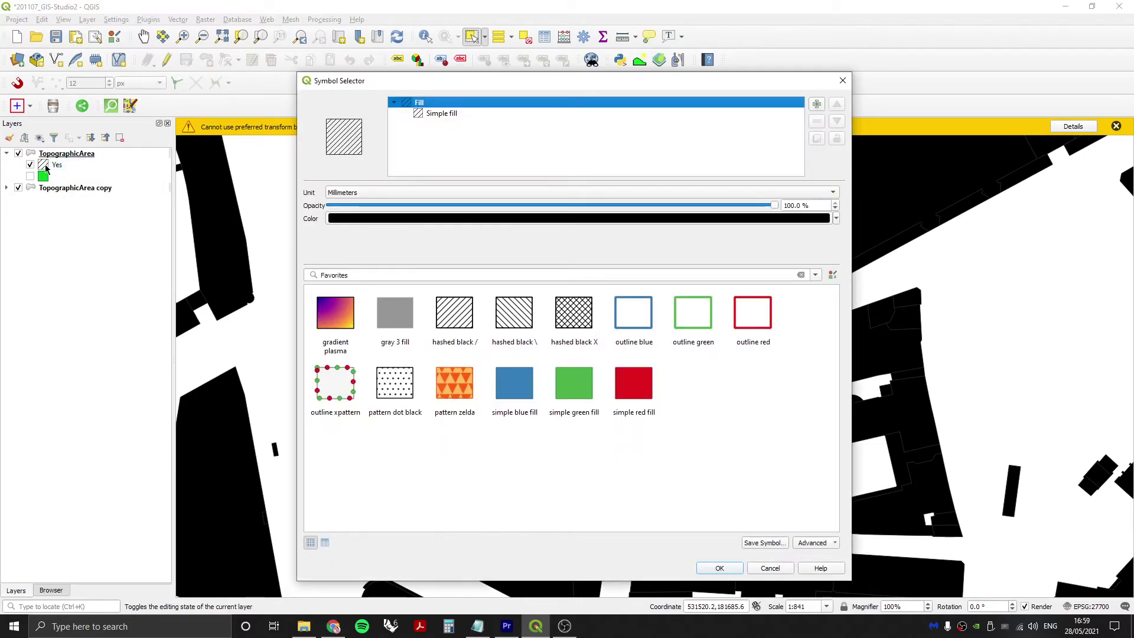
click(444, 114)
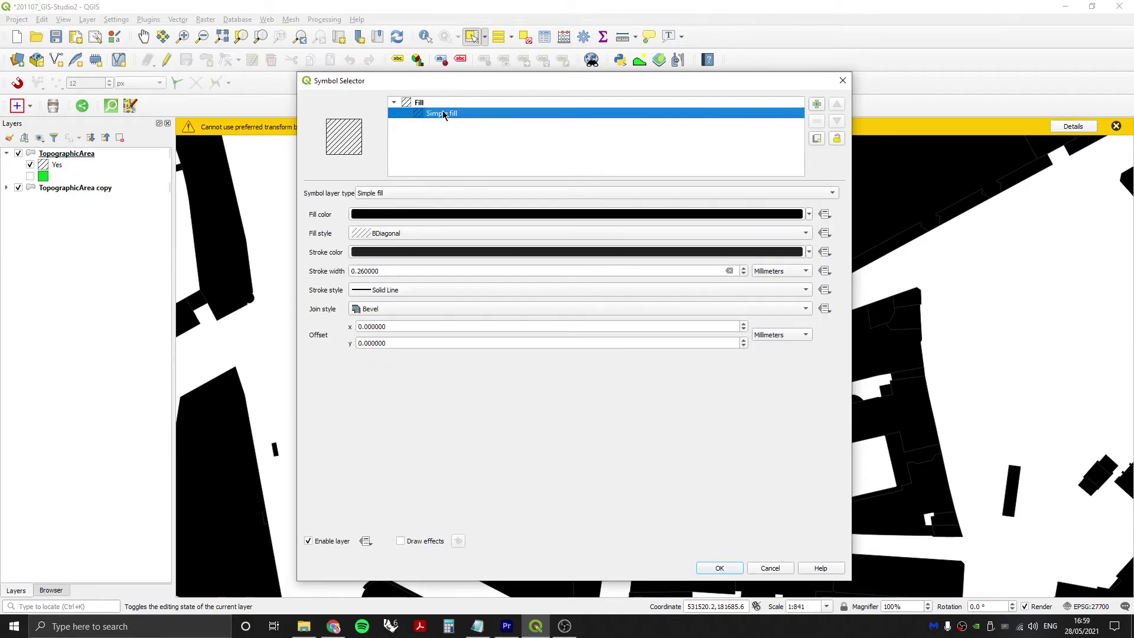
click(817, 105)
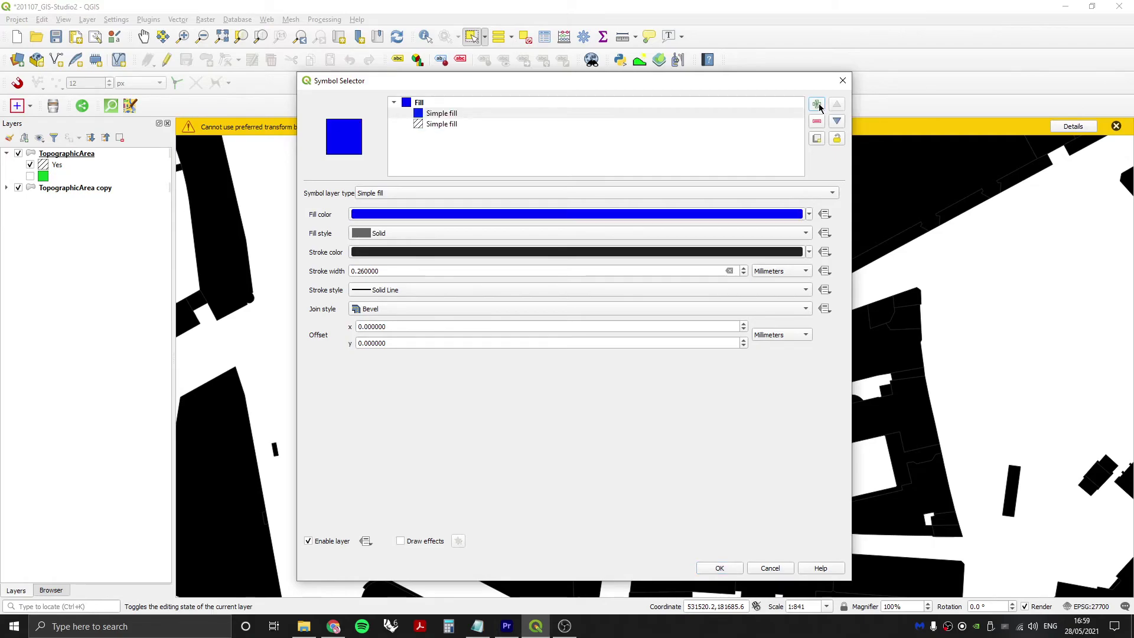
click(456, 114)
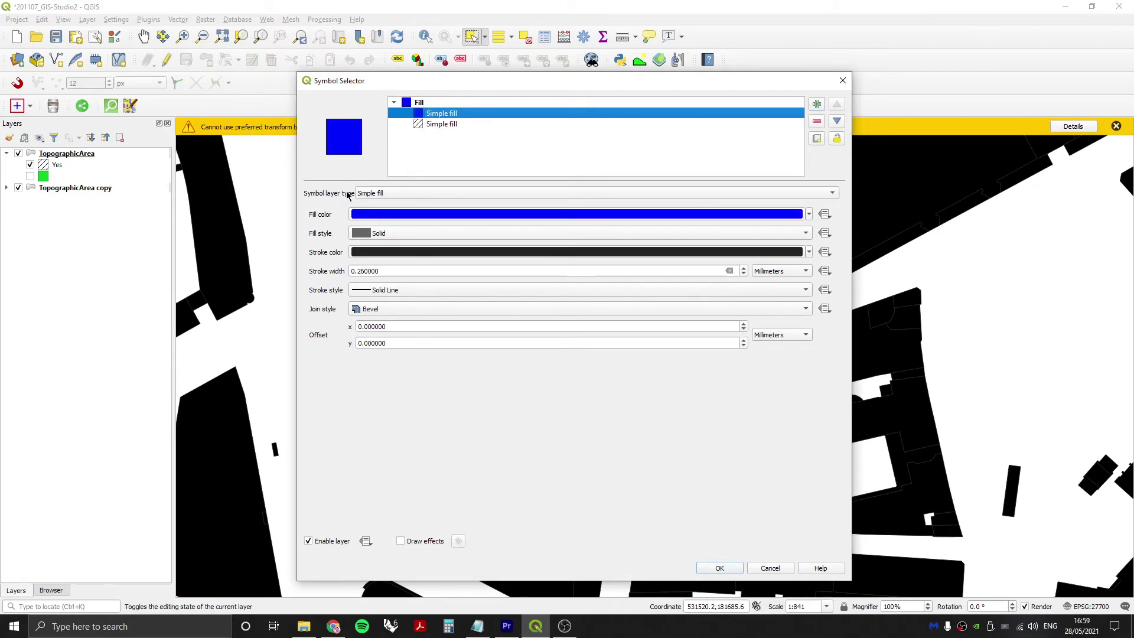
click(364, 215)
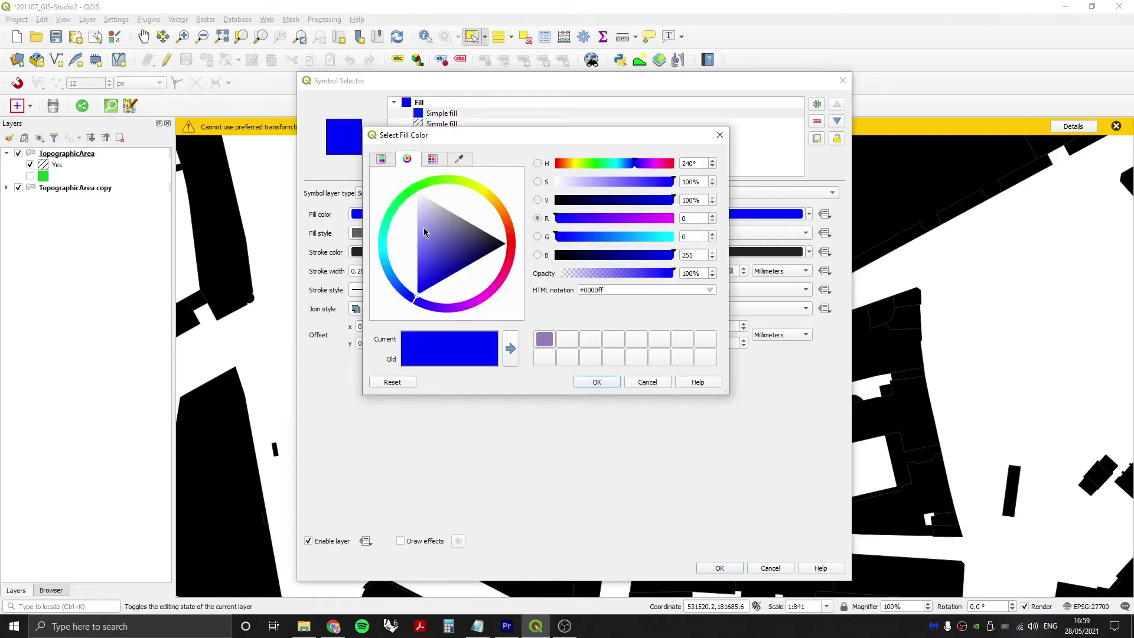
drag(430, 270, 411, 174)
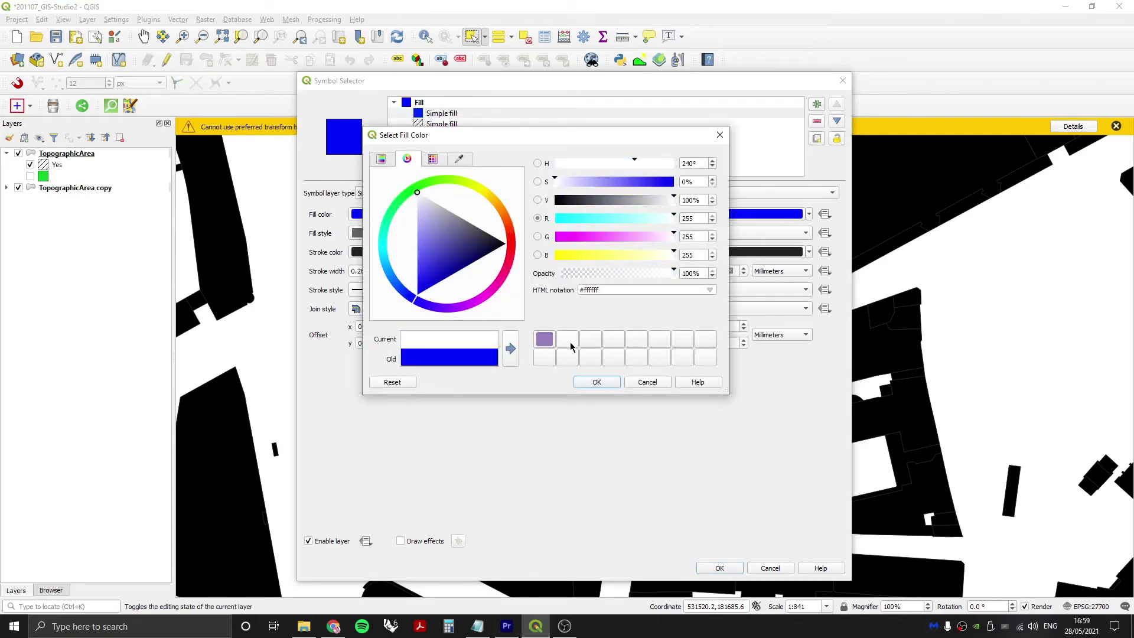
click(596, 382)
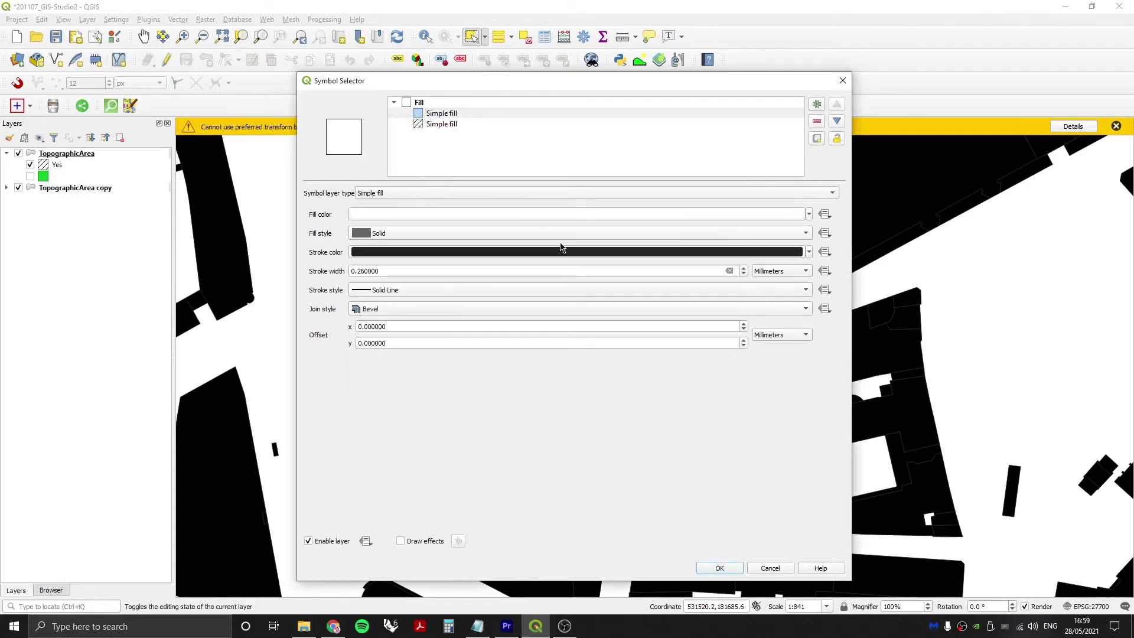
click(836, 121)
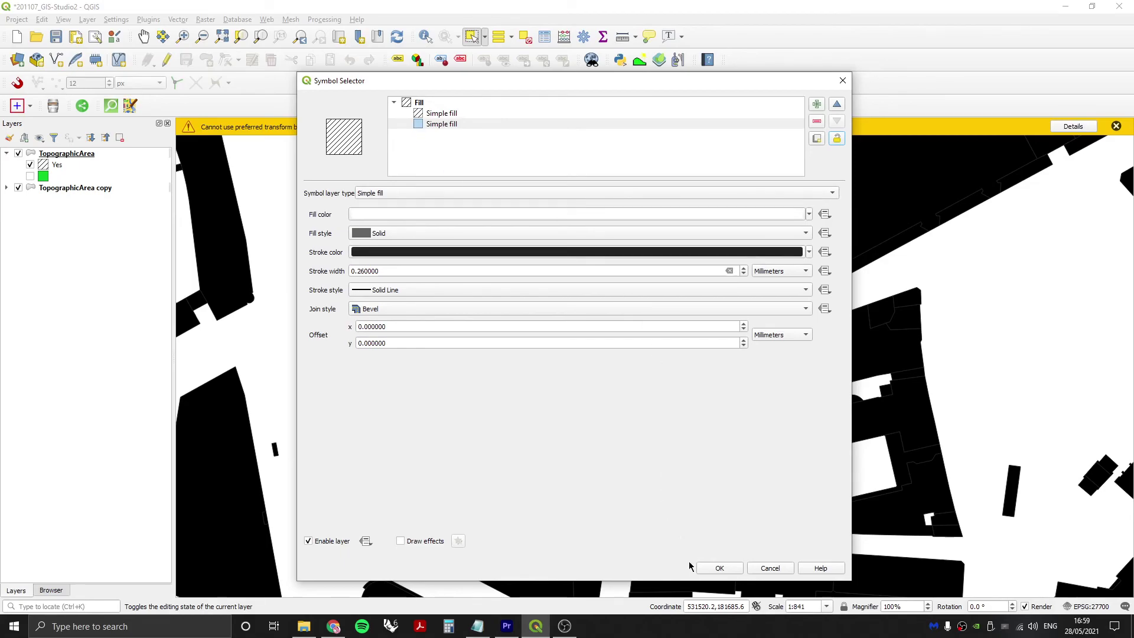
click(718, 568)
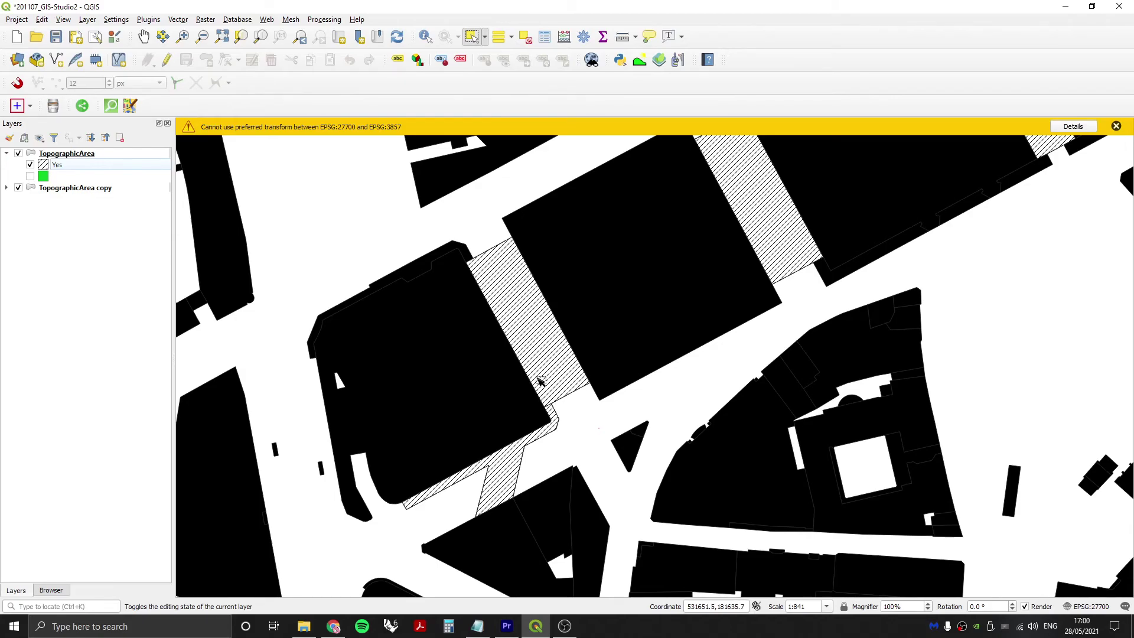
Step: Zoom around the map, collapse TopographicArea's legend entries, and toggle the layer off and on
scroll(494, 279, up, 1)
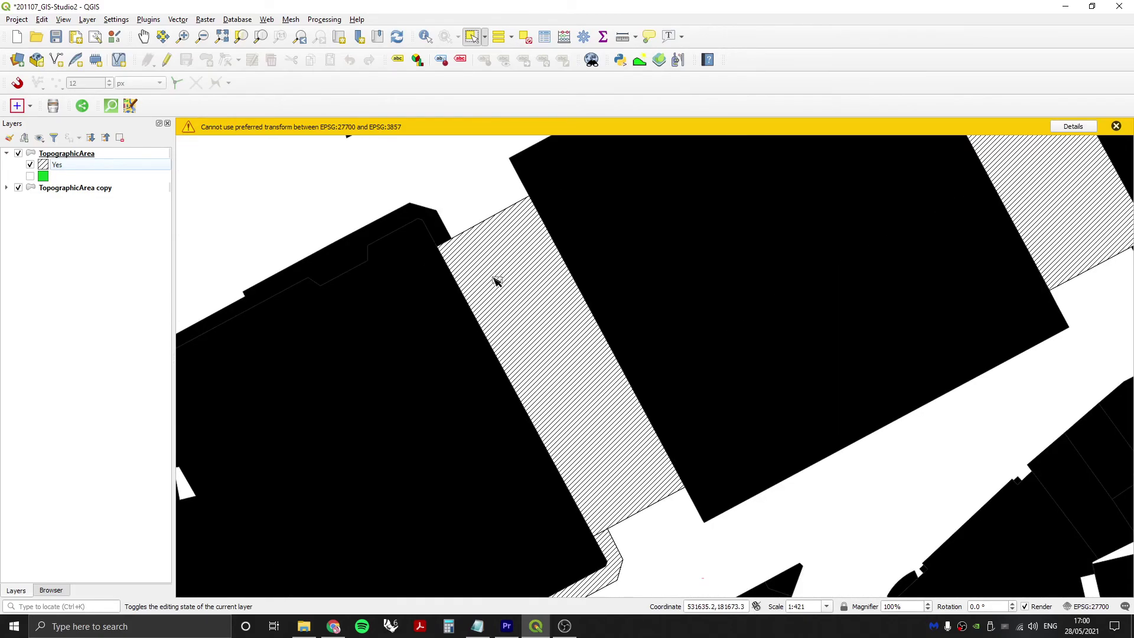
scroll(496, 281, down, 1)
scroll(496, 281, down, 1)
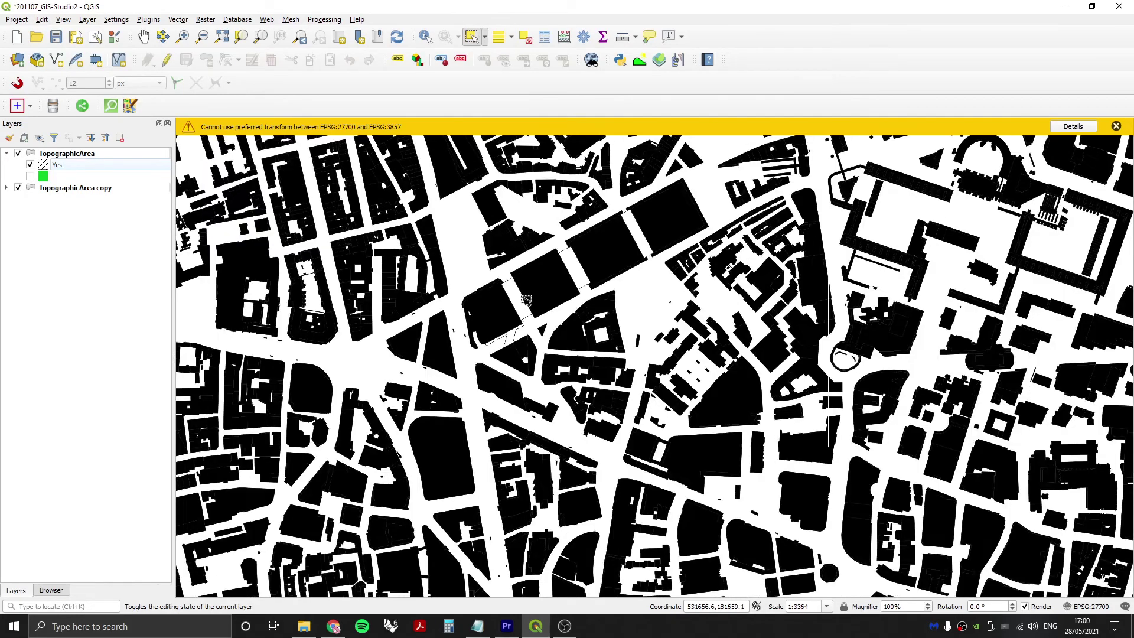
scroll(523, 293, down, 1)
scroll(506, 300, up, 1)
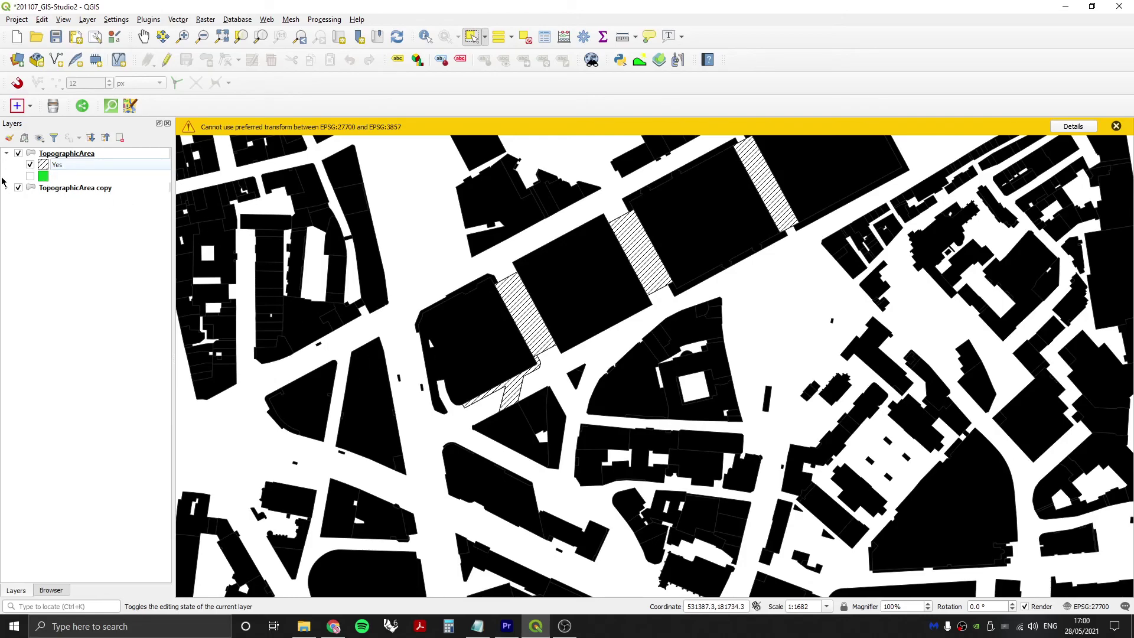
click(6, 154)
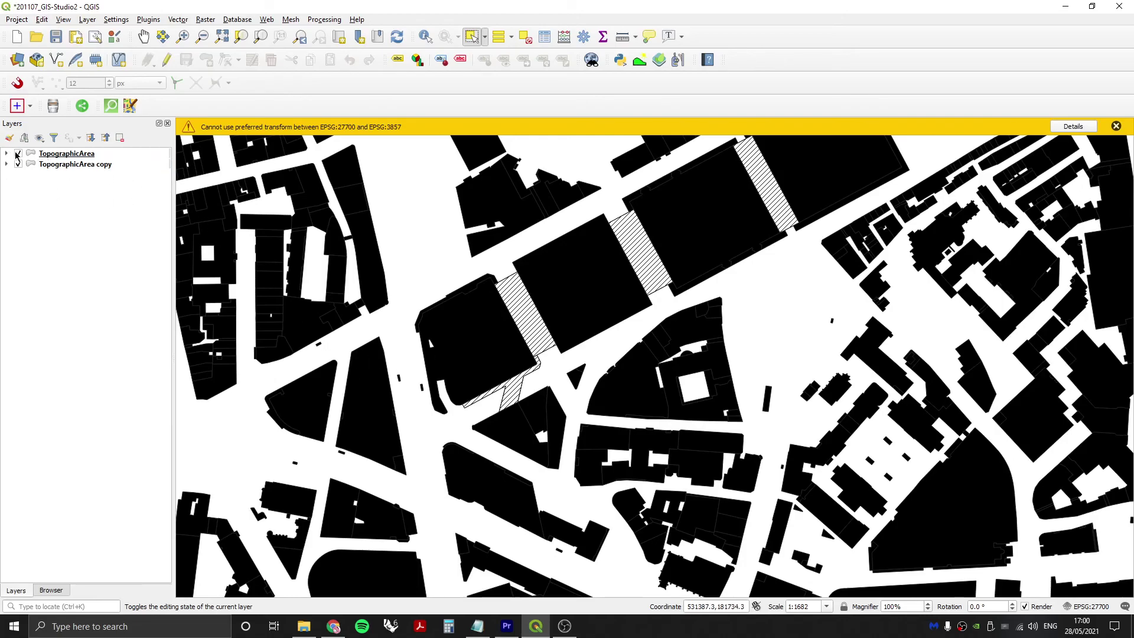
click(17, 155)
click(18, 154)
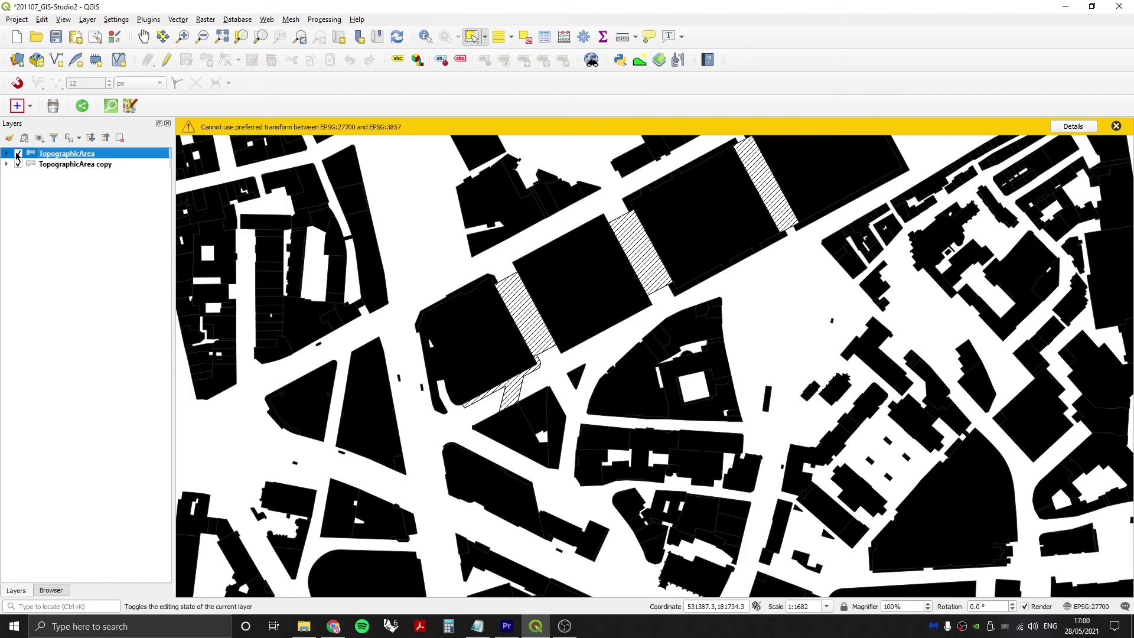